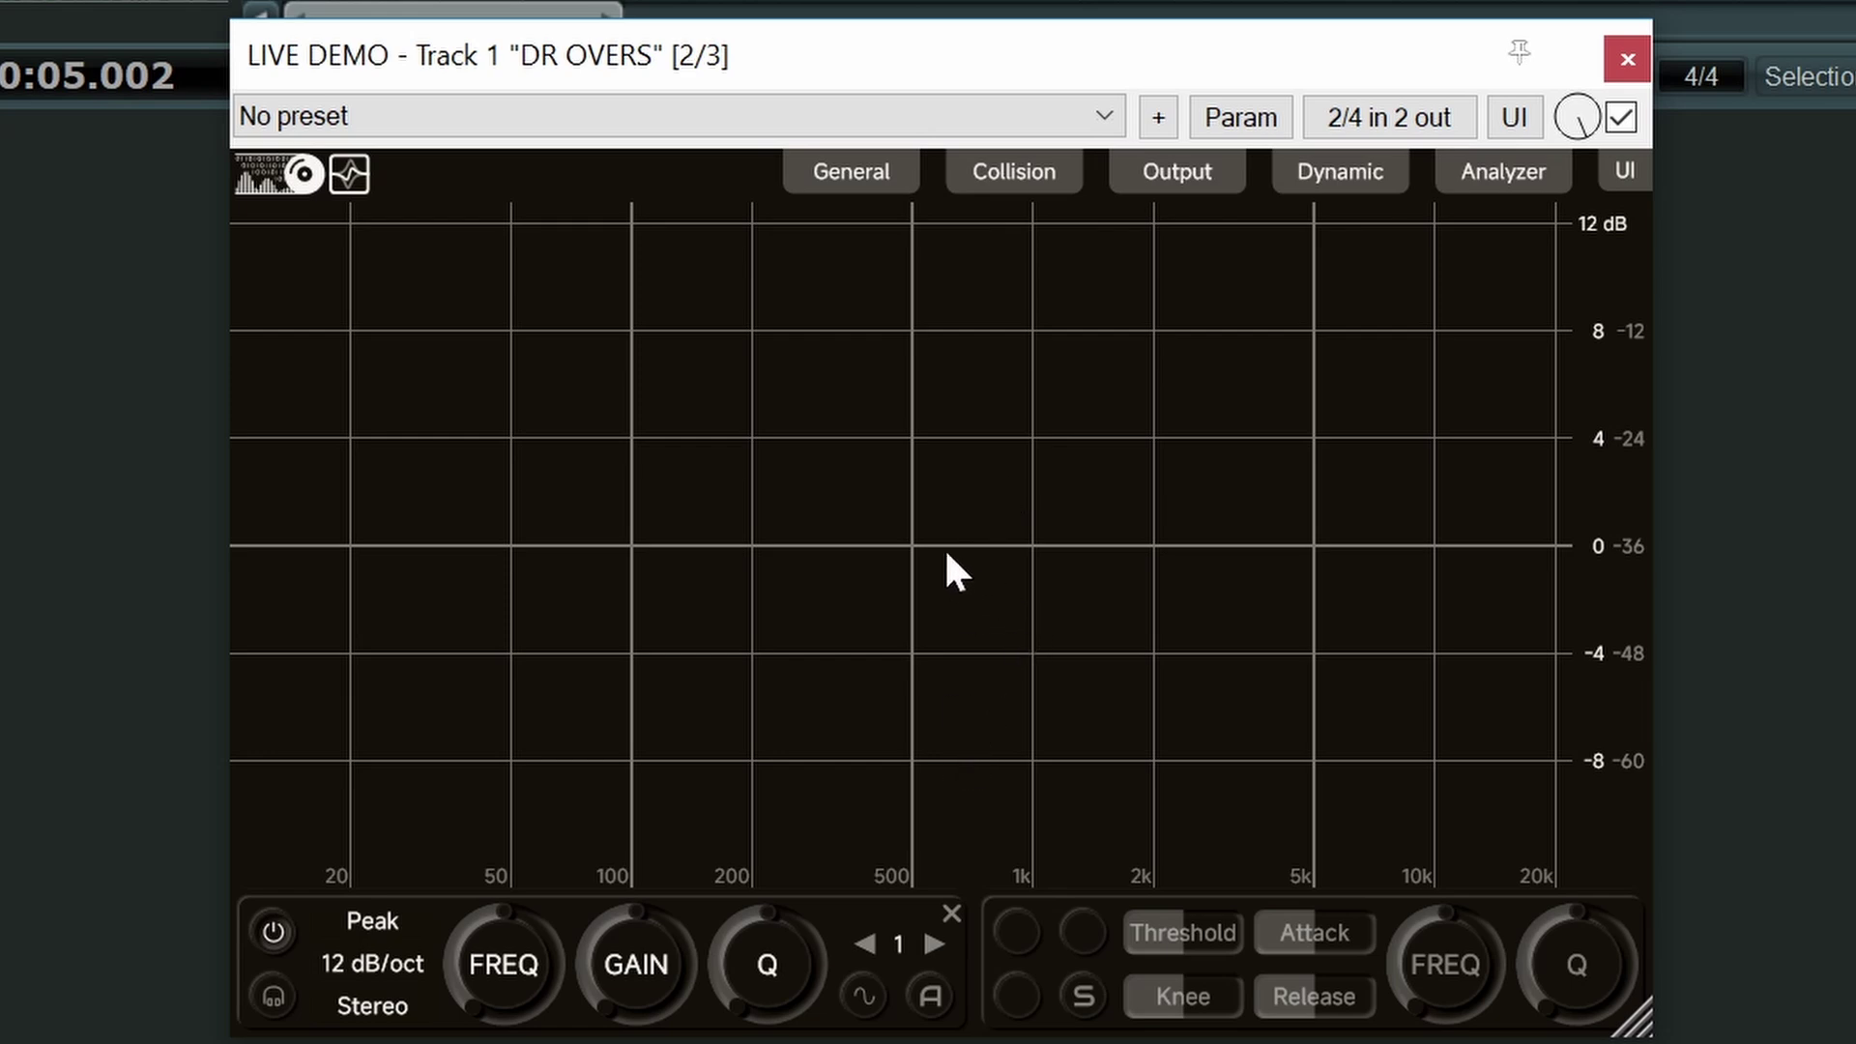
- Add a peak band and place it at about 294.6 Hz with a +3.56 dB boost
{"action": "left_click_drag", "start_coordinate": [947, 547], "coordinate": [804, 520]}
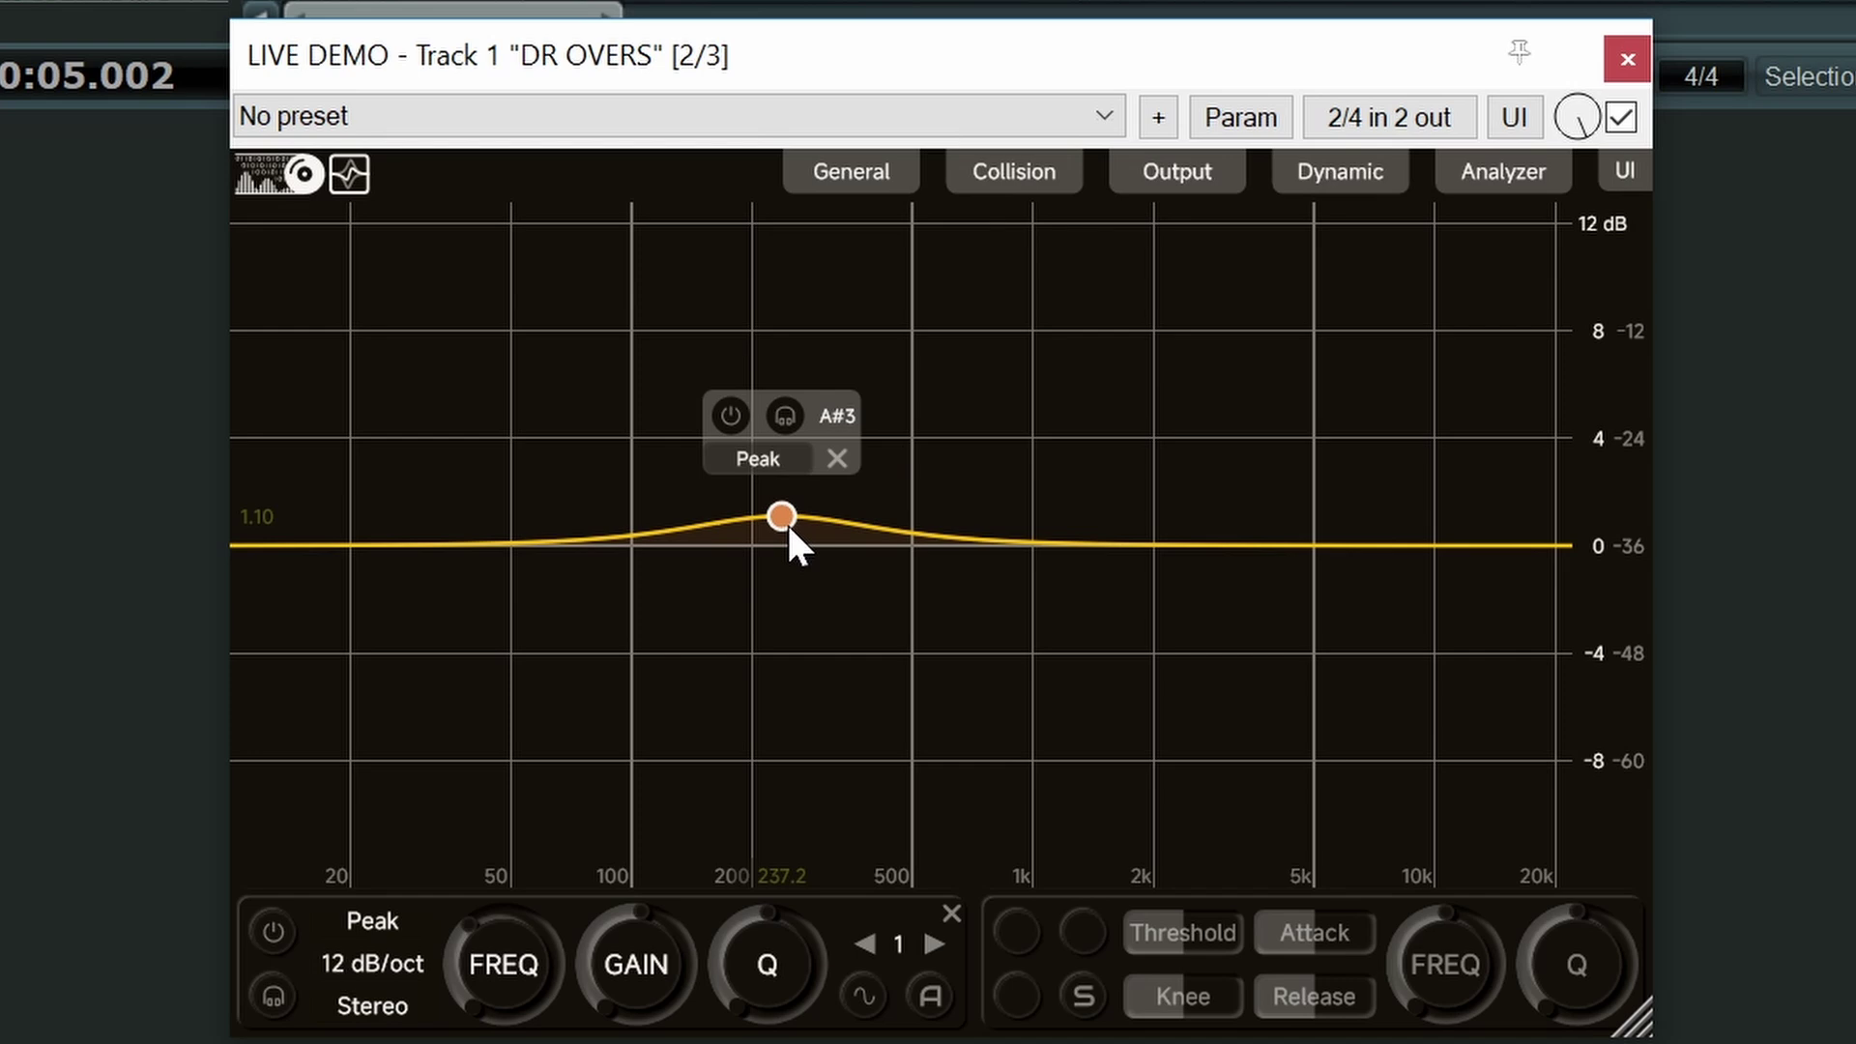
{"action": "left_click_drag", "start_coordinate": [781, 516], "coordinate": [772, 446]}
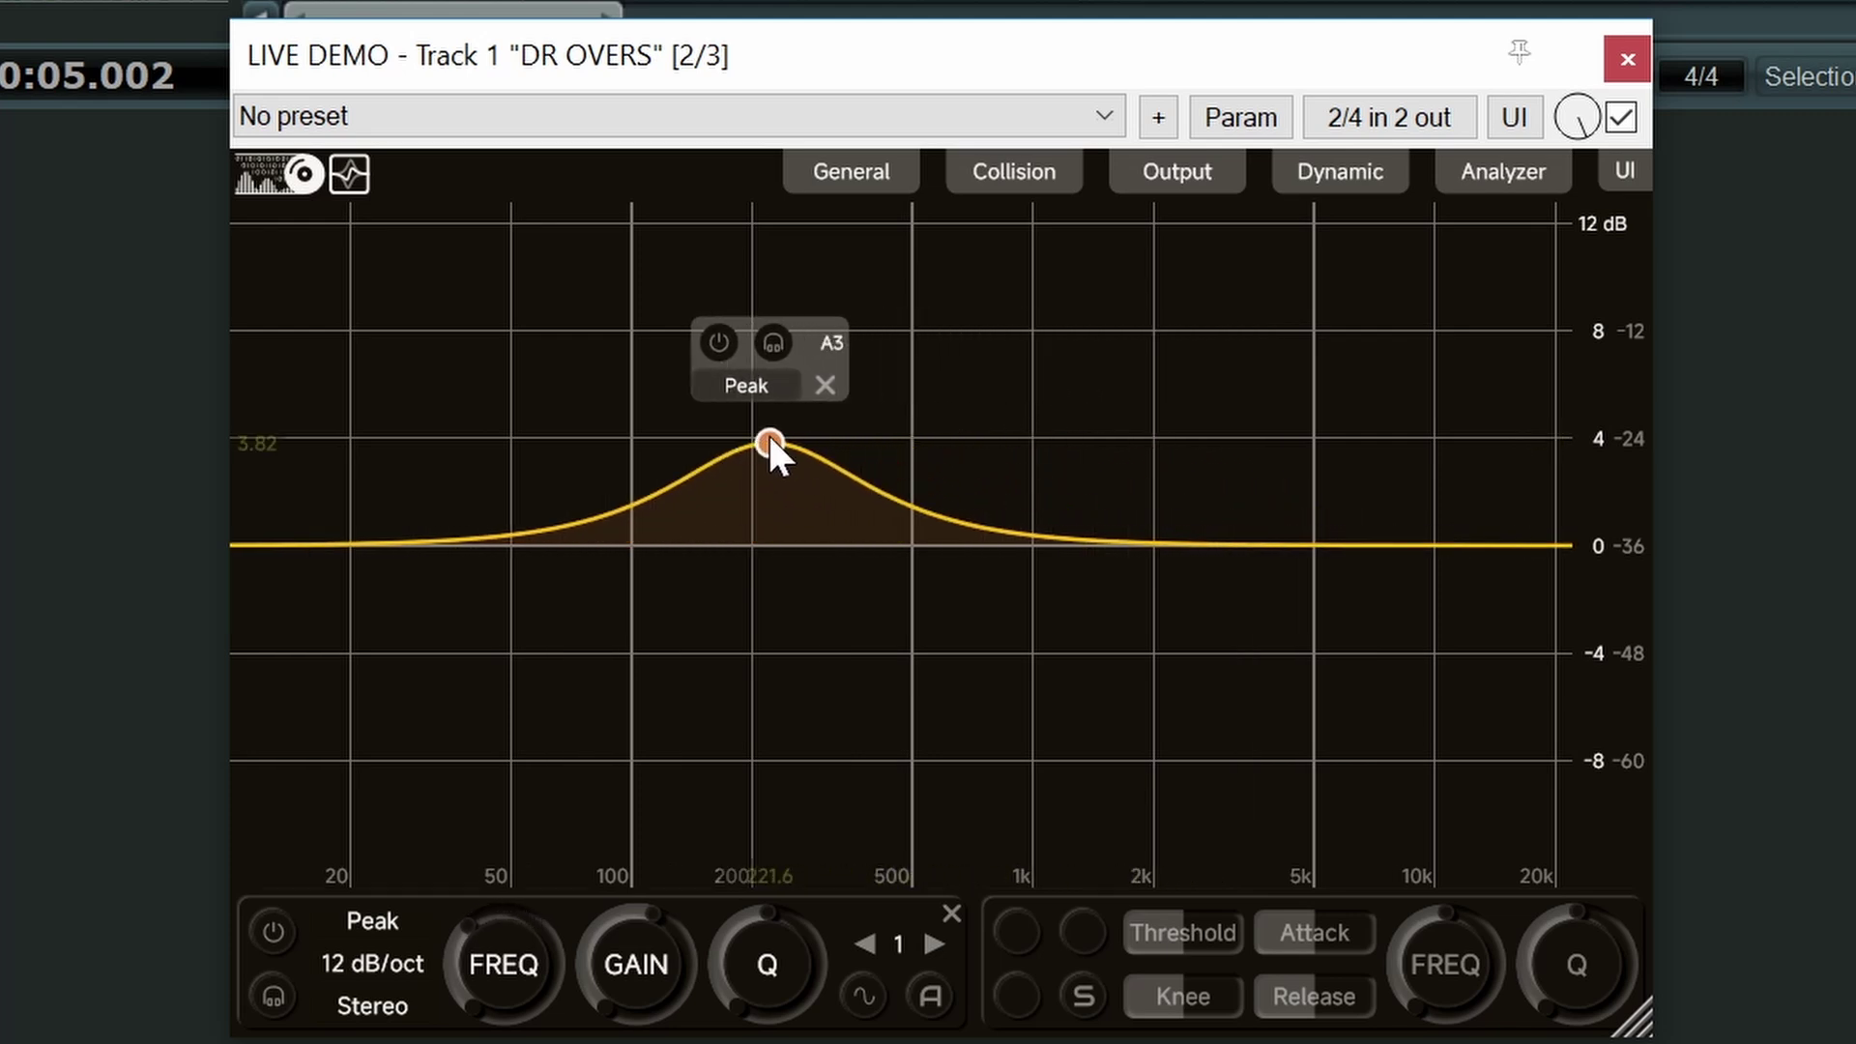
{"action": "scroll", "coordinate": [771, 440], "scroll_direction": "up", "scroll_amount": 5}
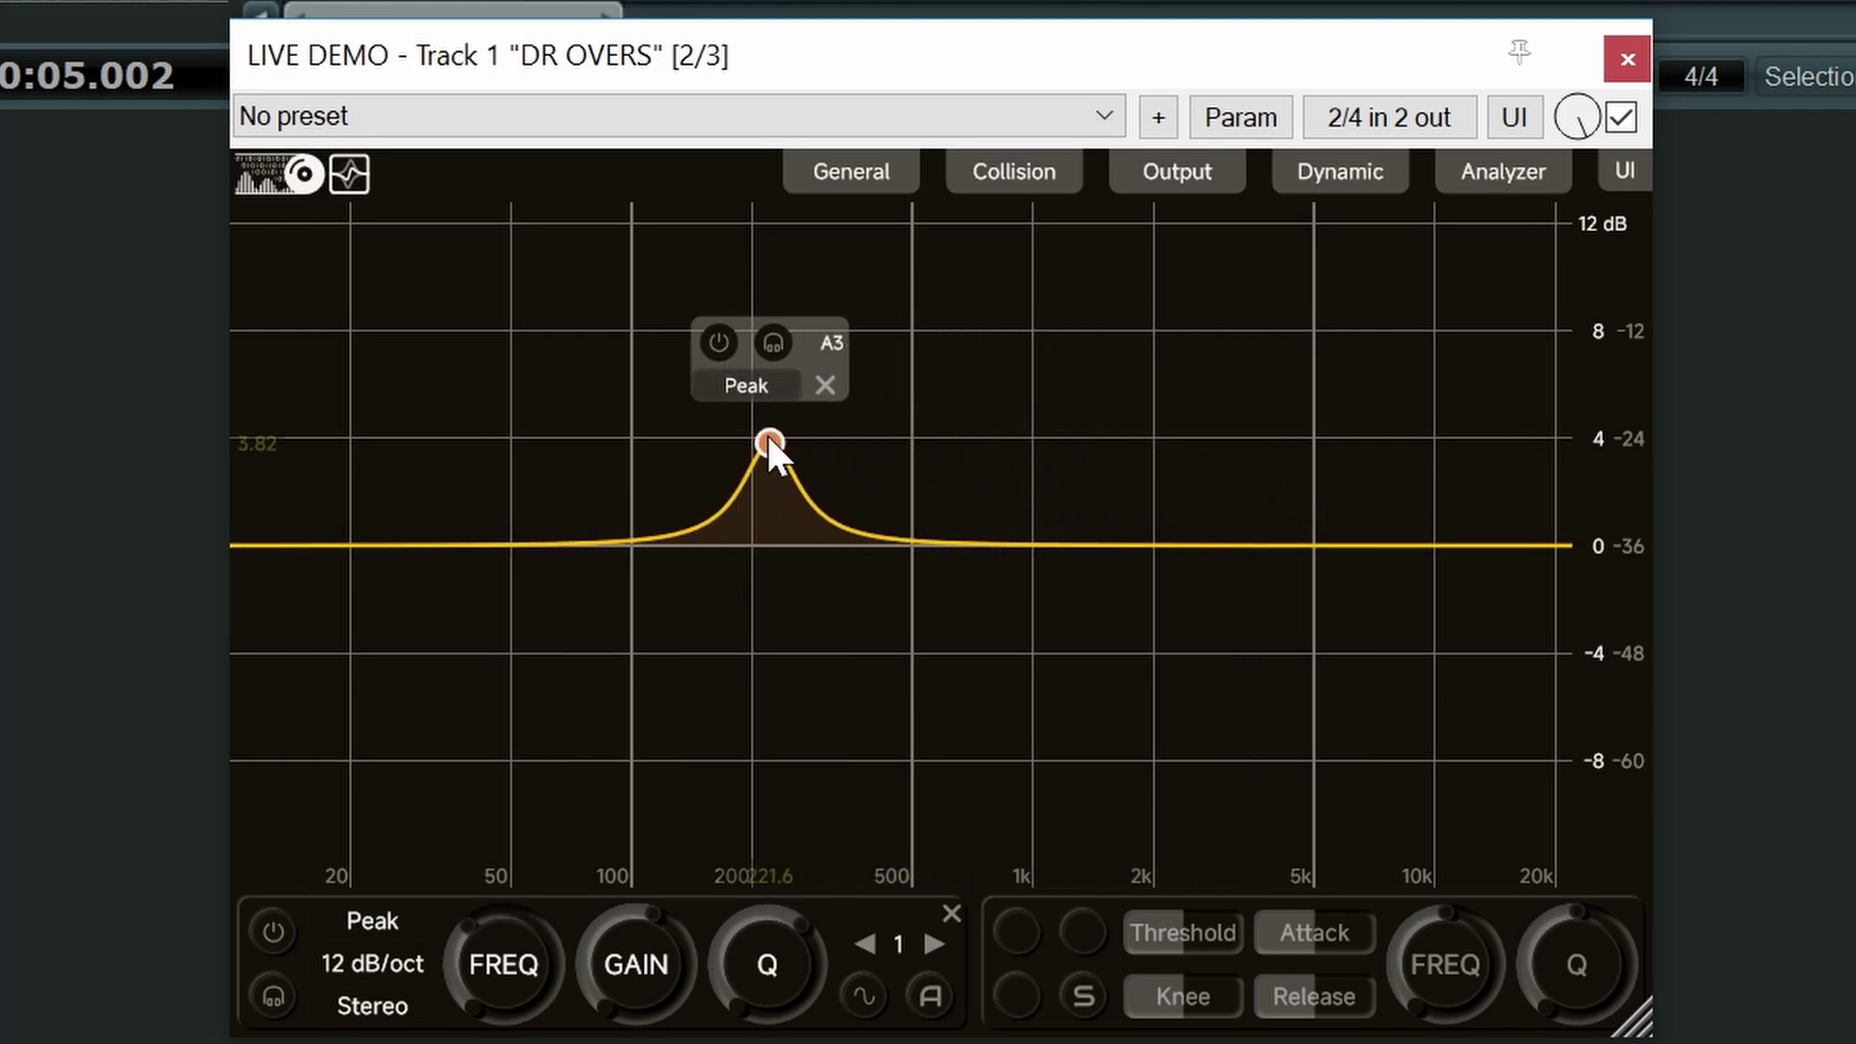
{"action": "scroll", "coordinate": [770, 442], "scroll_direction": "down", "scroll_amount": 3}
{"action": "left_click_drag", "start_coordinate": [764, 443], "coordinate": [798, 457]}
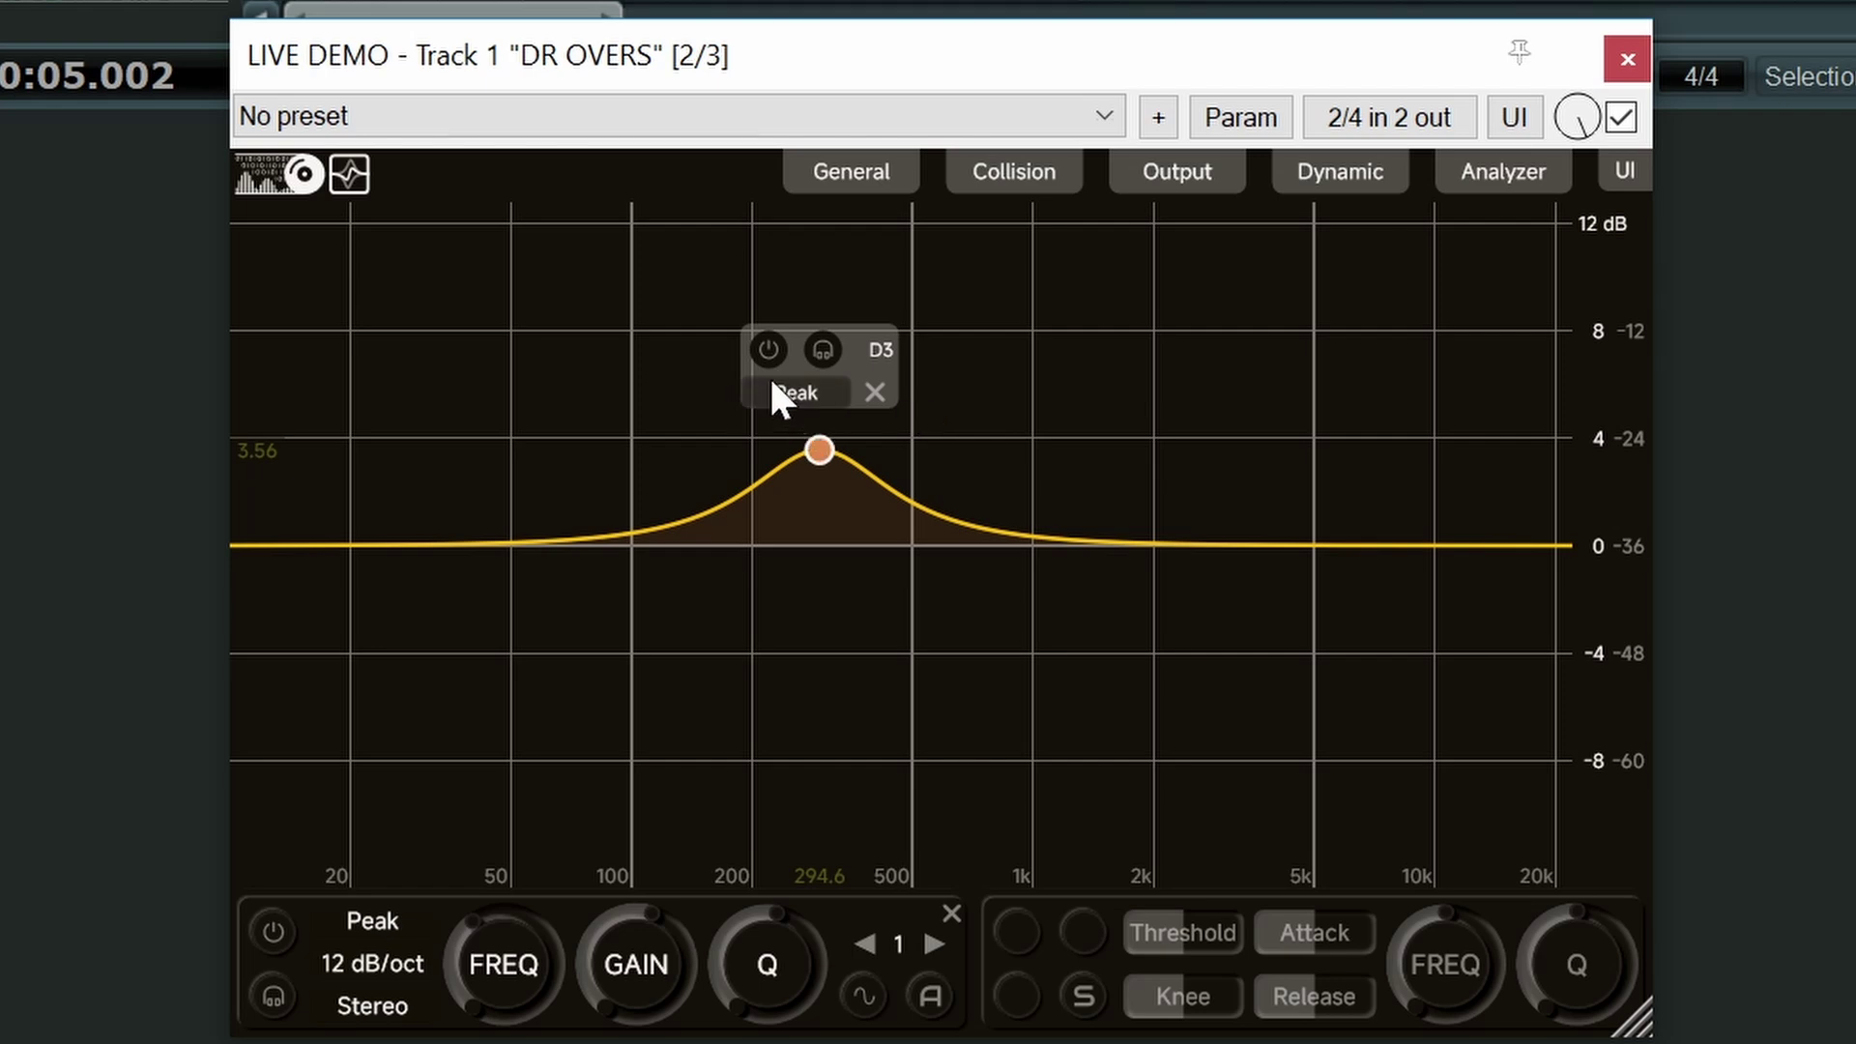
- Bypass and solo the 294.6 Hz peak band to compare, then restore it
{"action": "left_click", "coordinate": [771, 350]}
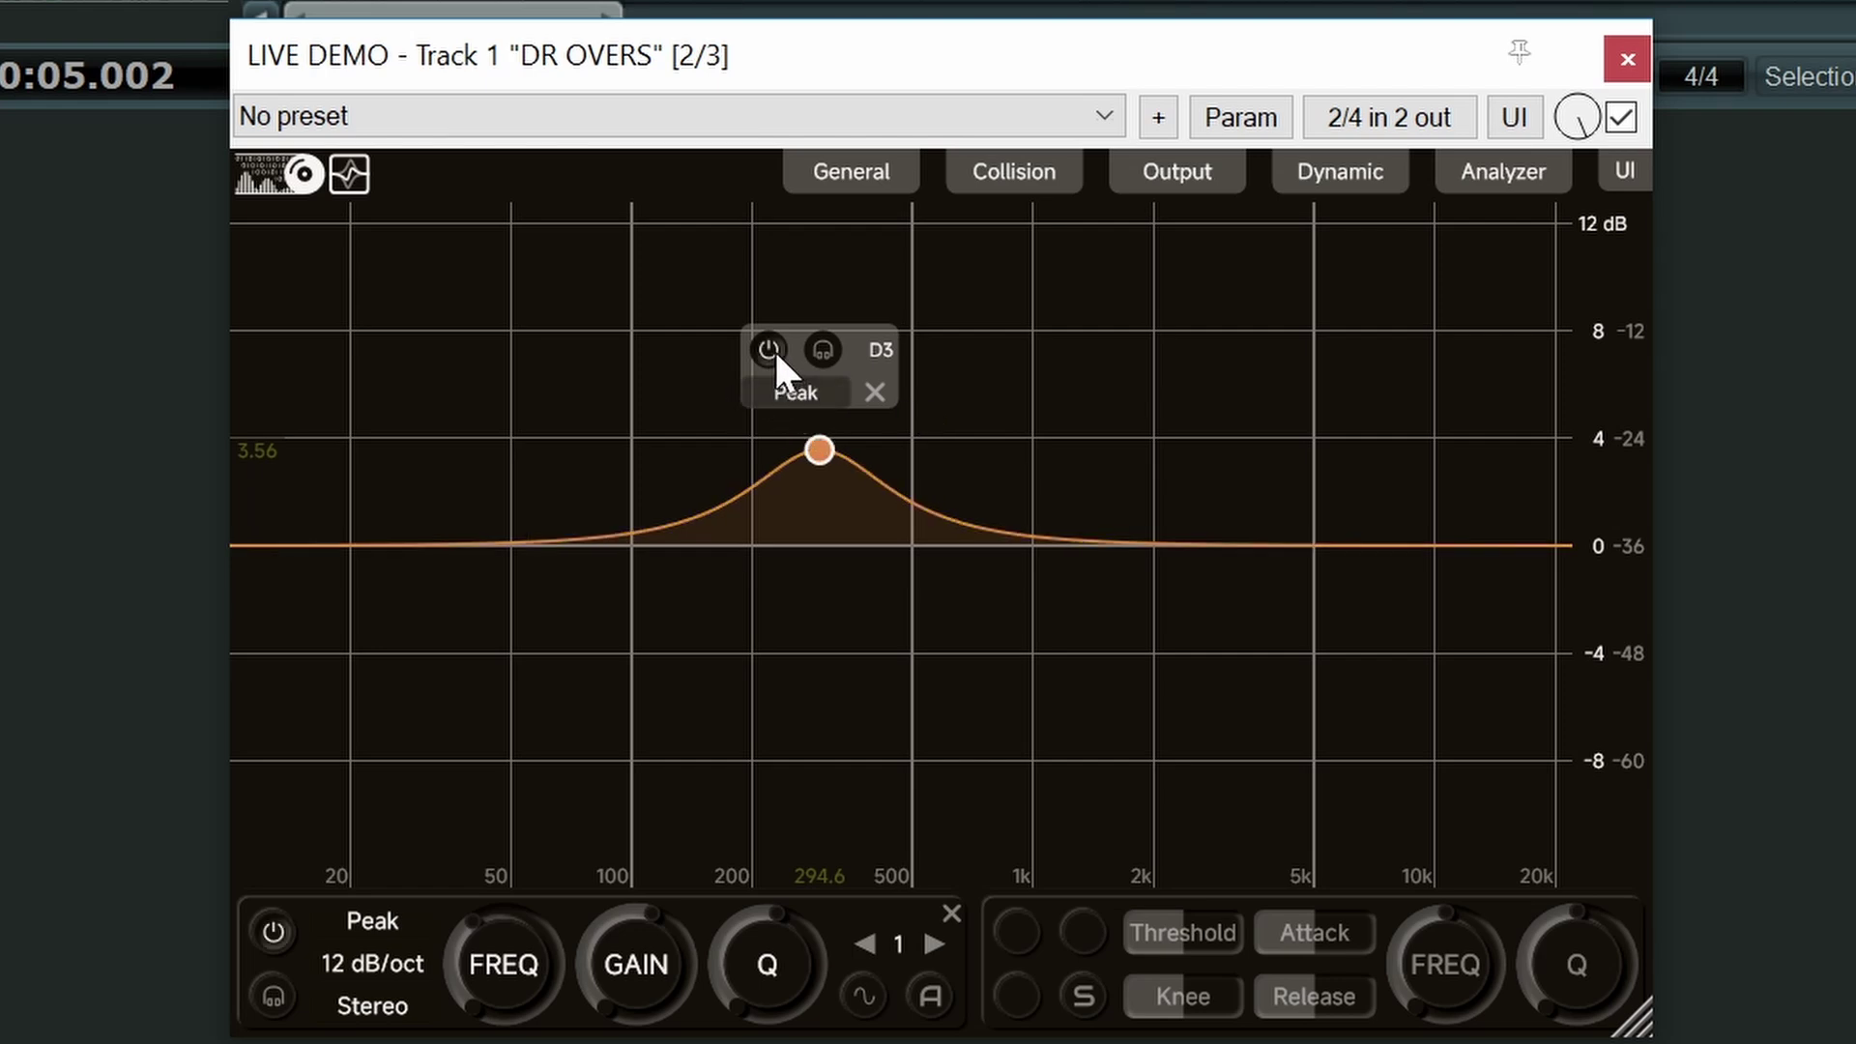
{"action": "left_click", "coordinate": [770, 349]}
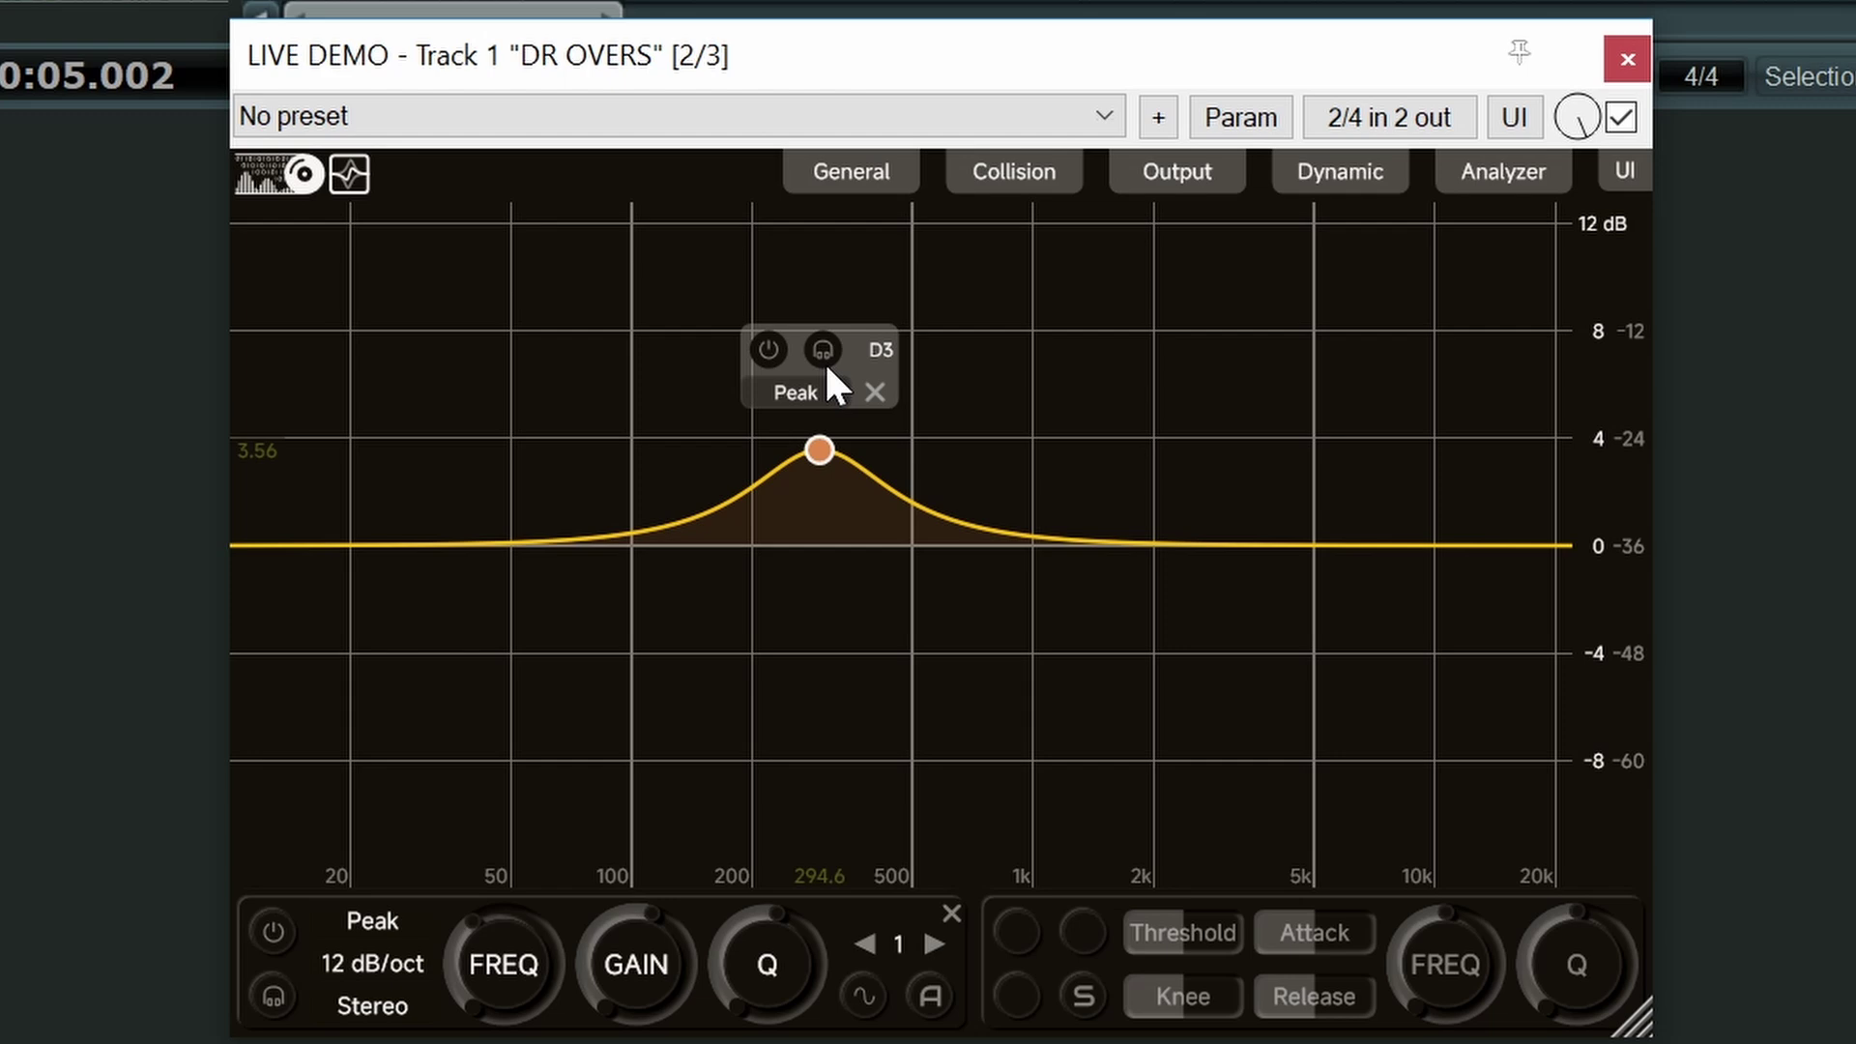
{"action": "left_click", "coordinate": [821, 349]}
{"action": "scroll", "coordinate": [827, 513], "scroll_direction": "up", "scroll_amount": 2}
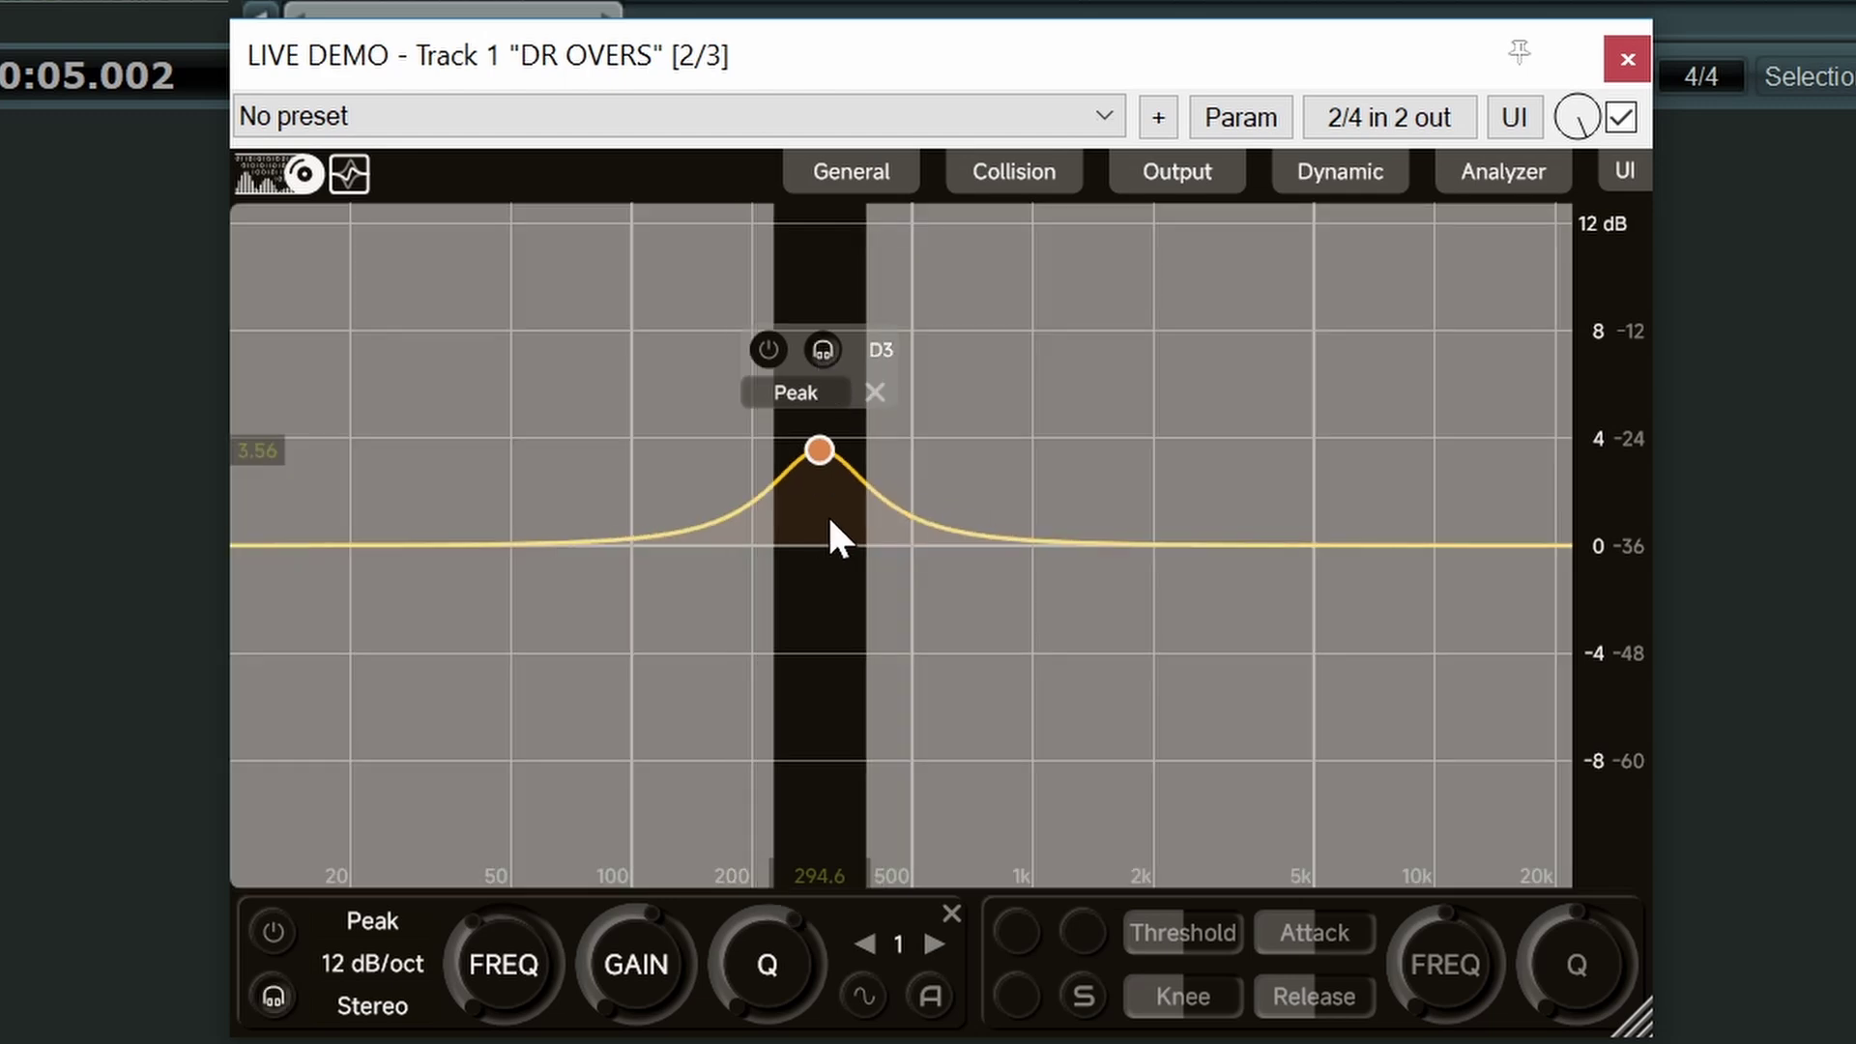
{"action": "scroll", "coordinate": [827, 513], "scroll_direction": "down", "scroll_amount": 4}
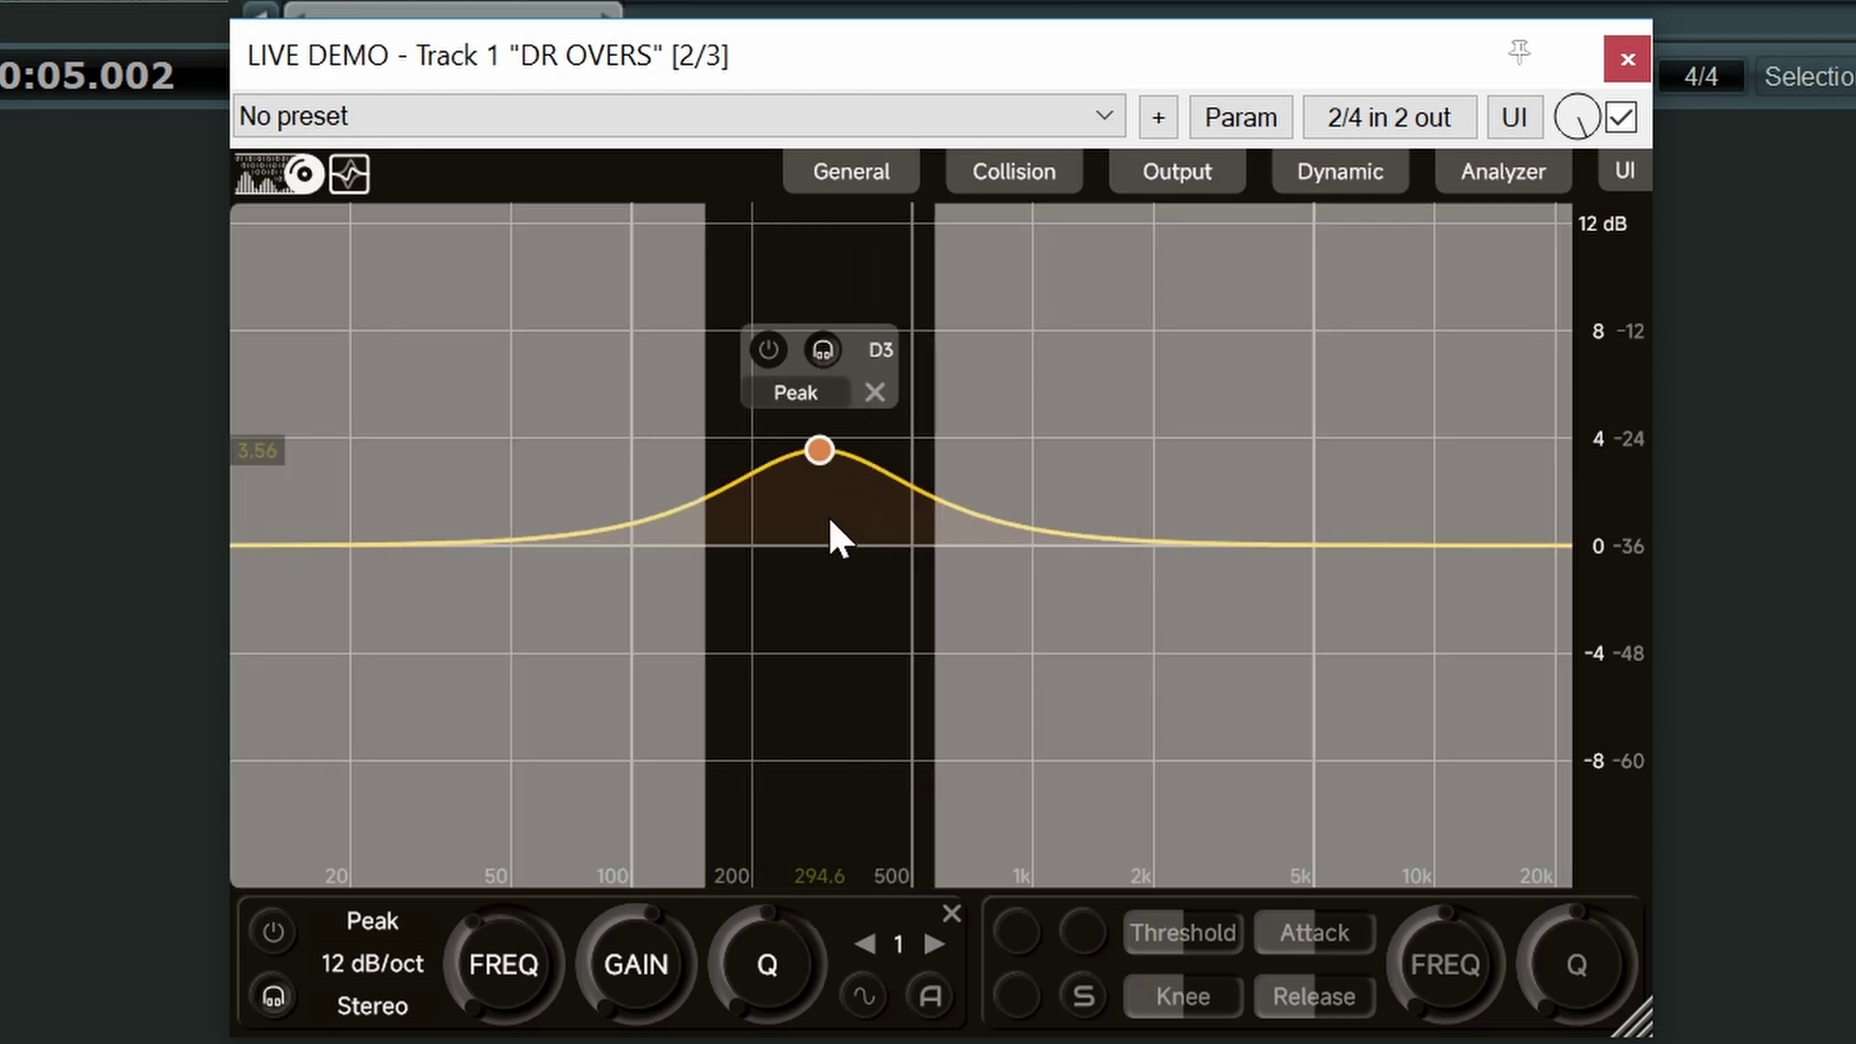
{"action": "left_click", "coordinate": [824, 357]}
- Leave the filter type as Peak, then delete the 294.6 Hz band
{"action": "left_click", "coordinate": [808, 391]}
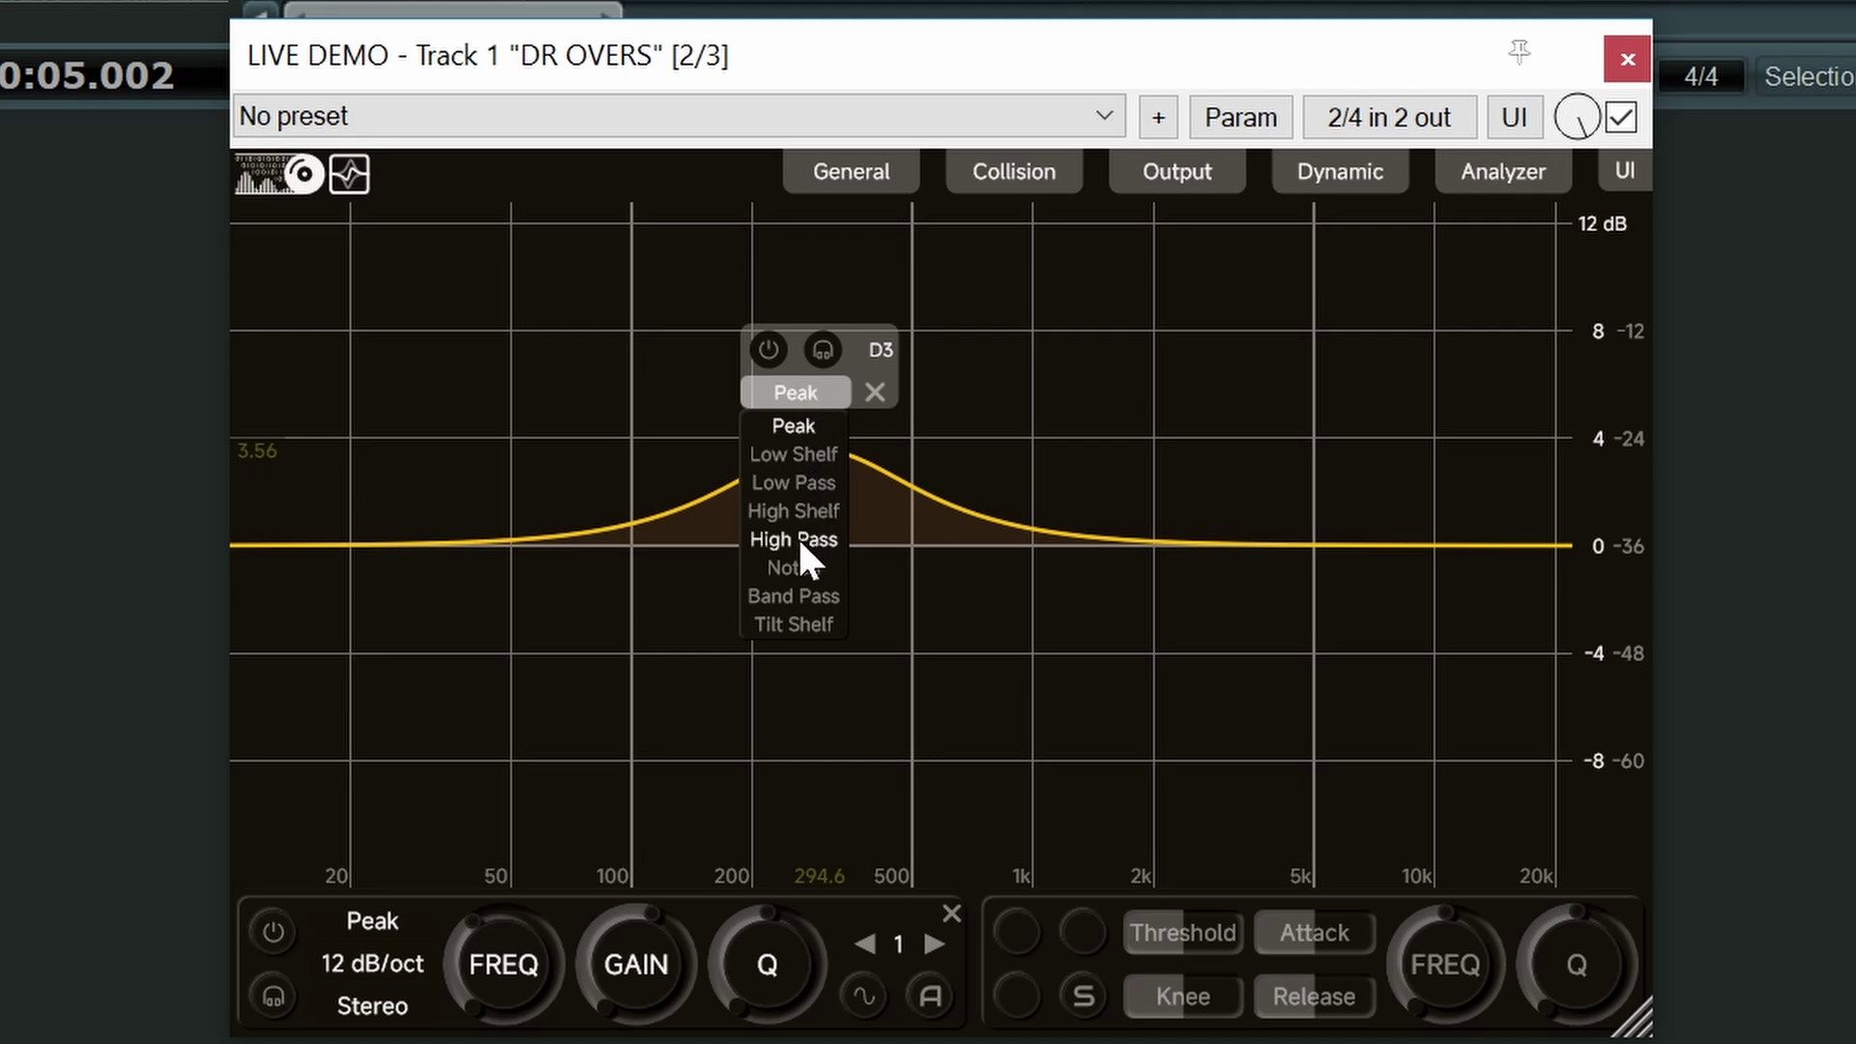
{"action": "left_click", "coordinate": [881, 414]}
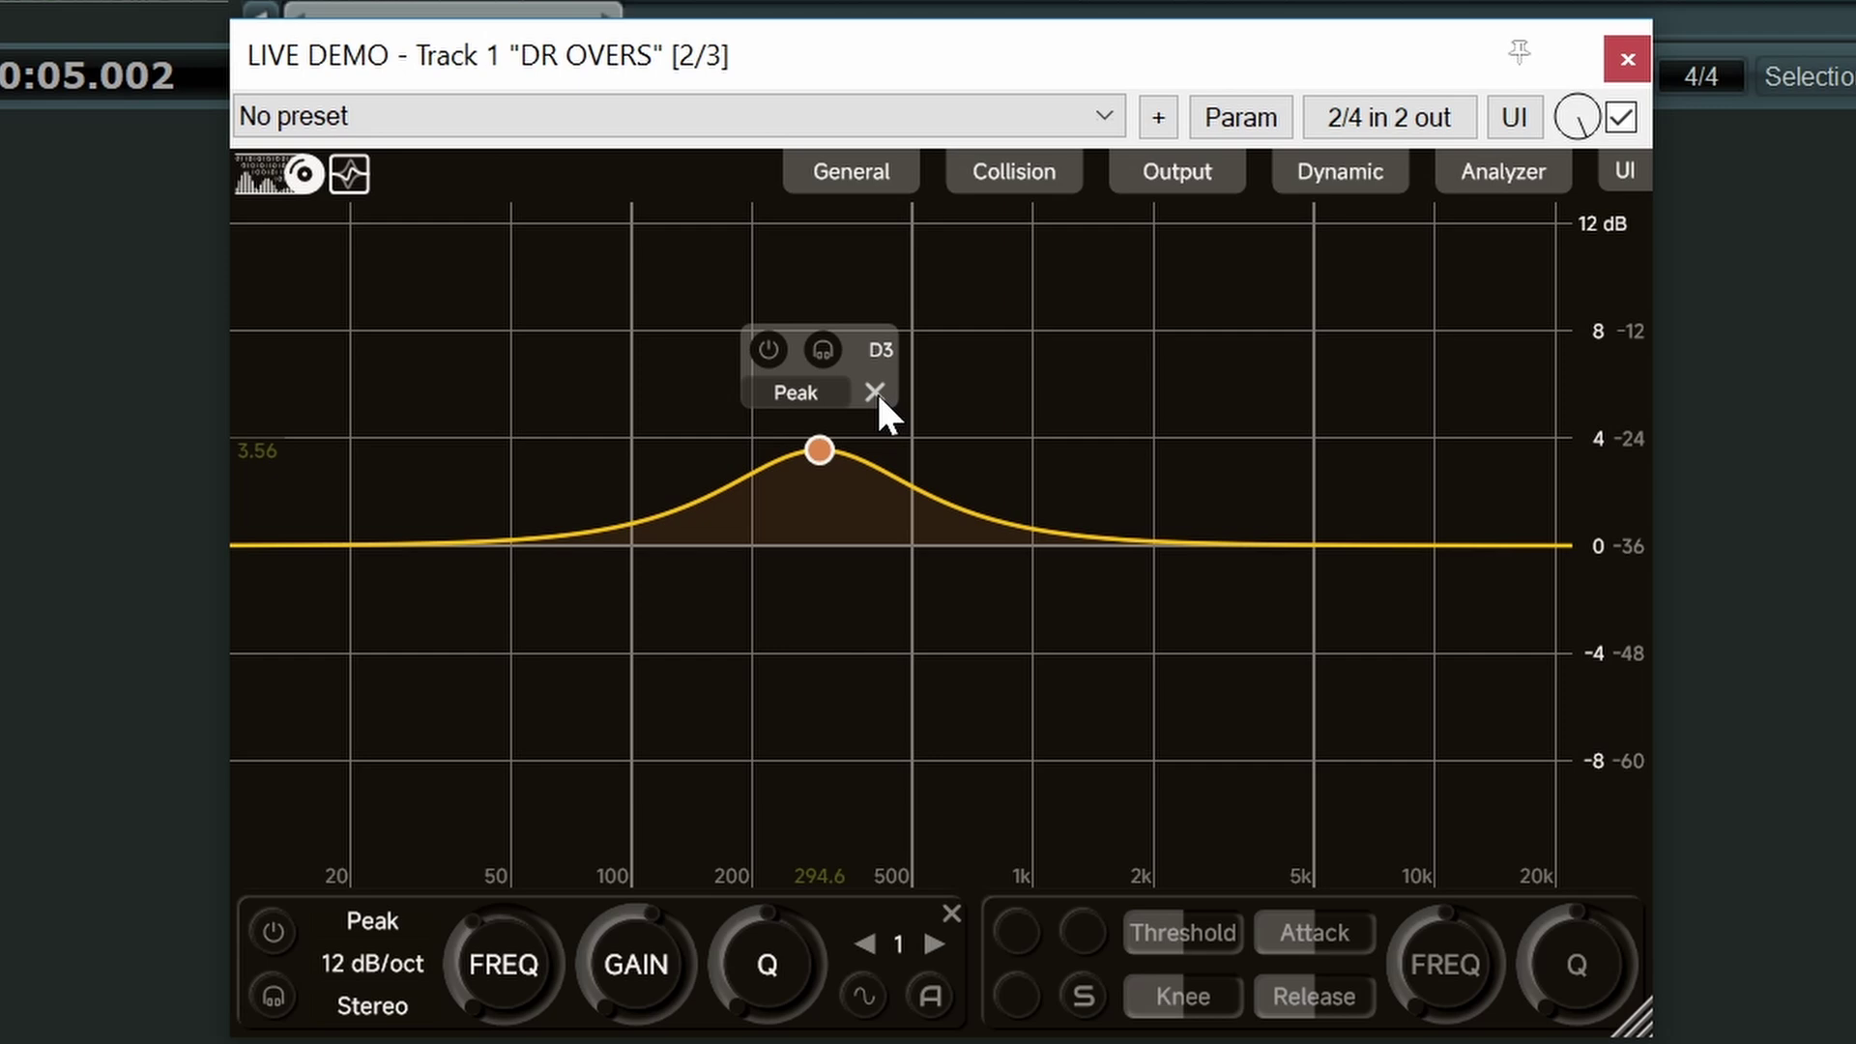
{"action": "left_click", "coordinate": [875, 392]}
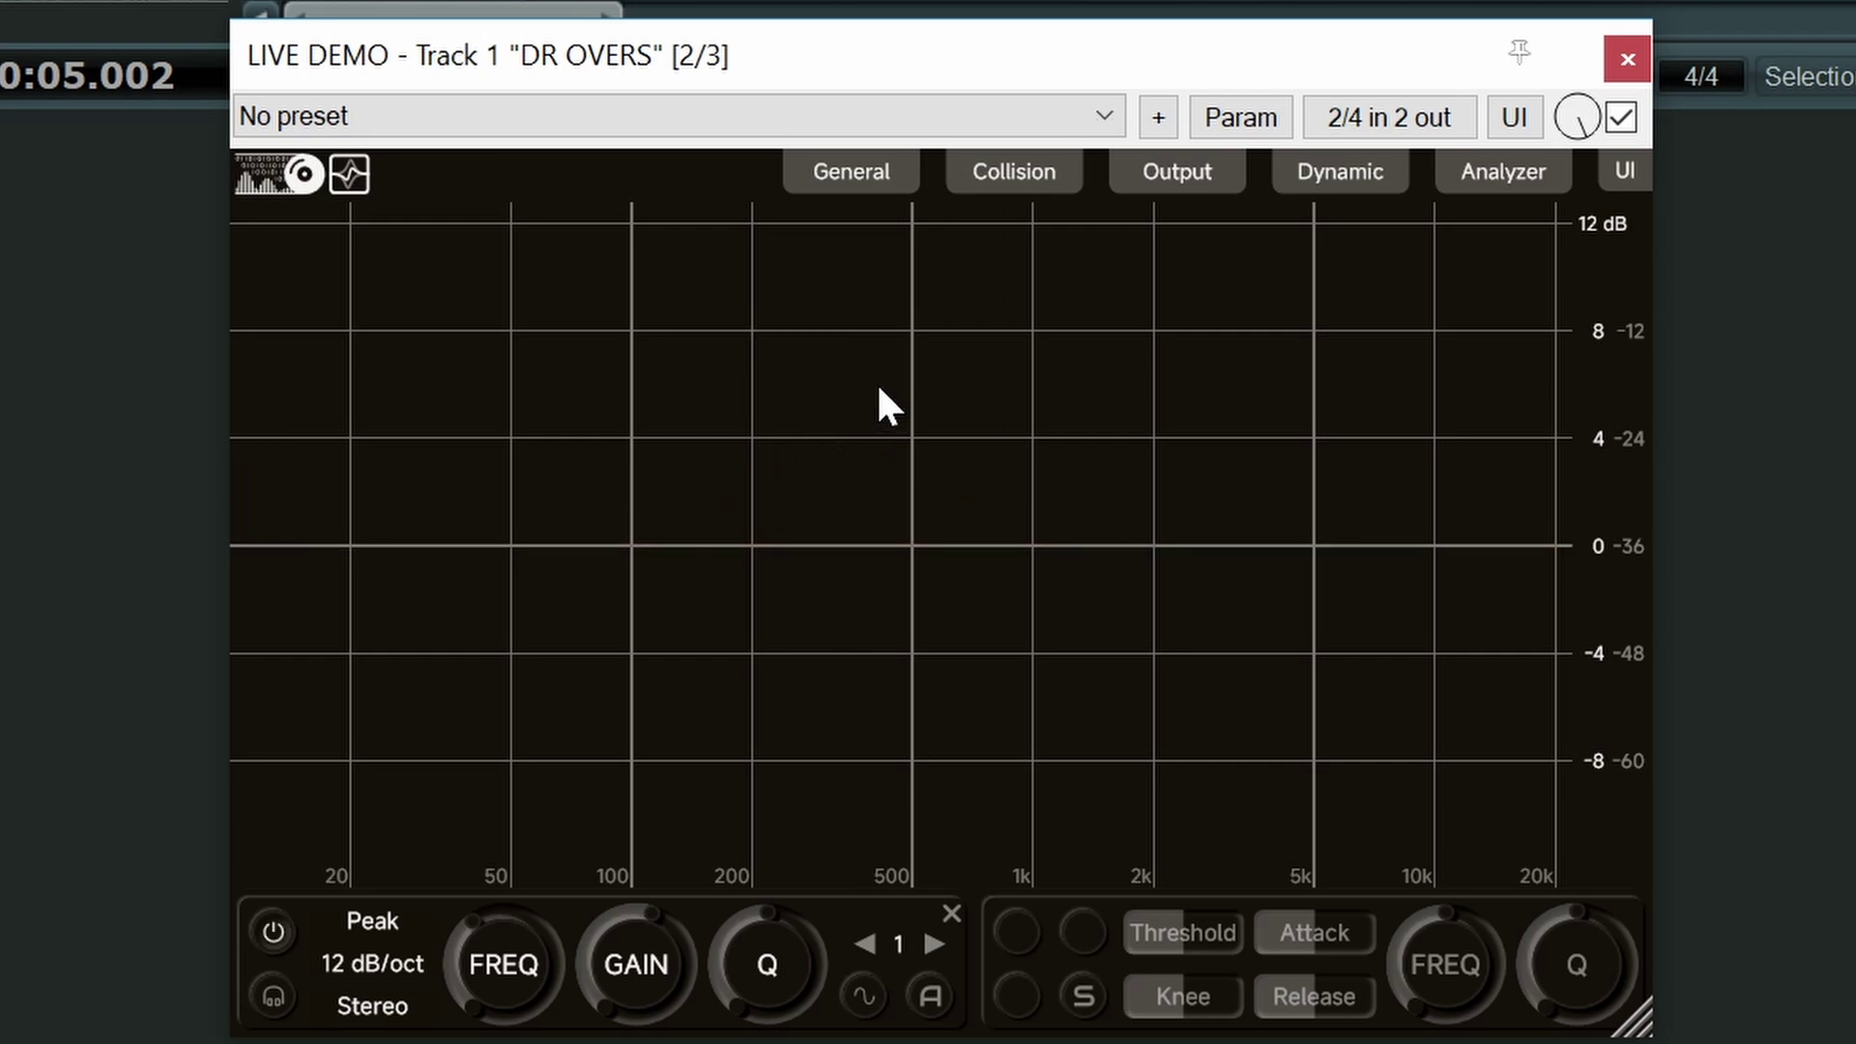
- Add a peak band around 162 Hz and audition it with bypass and solo
{"action": "double_click", "coordinate": [715, 491]}
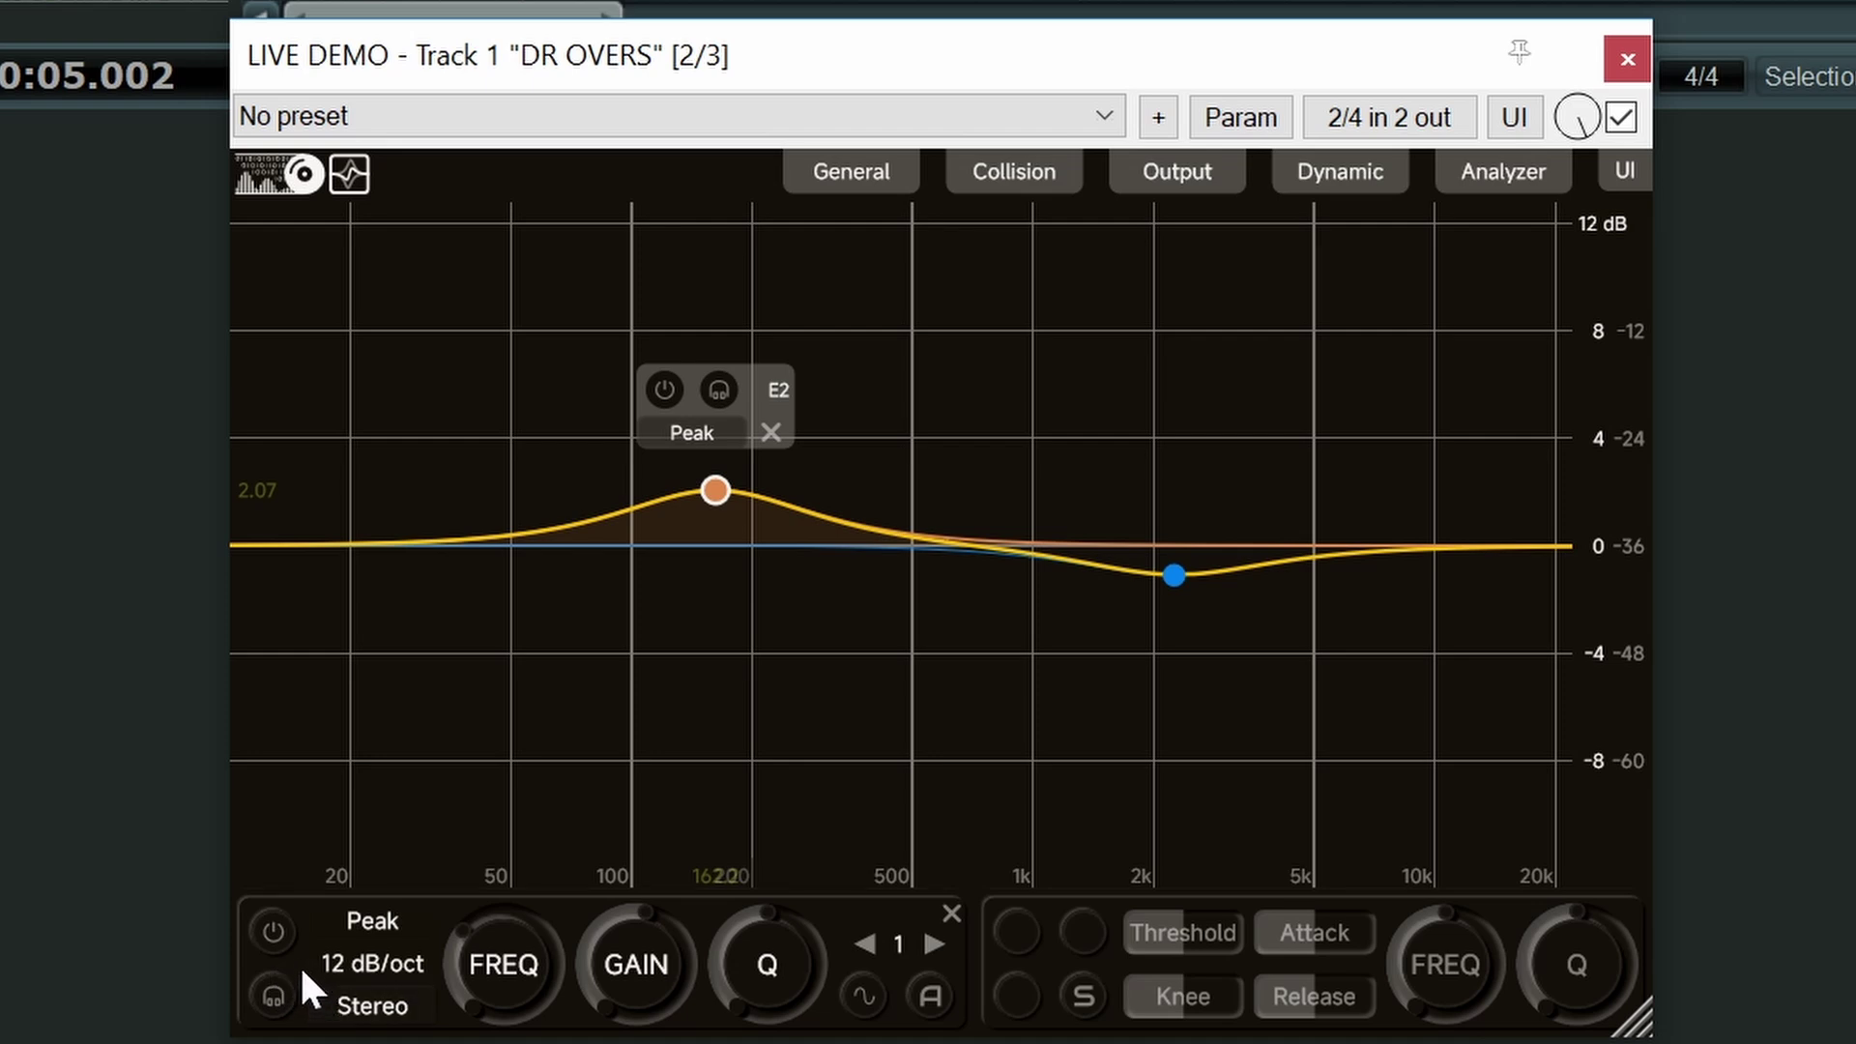
{"action": "left_click", "coordinate": [272, 931]}
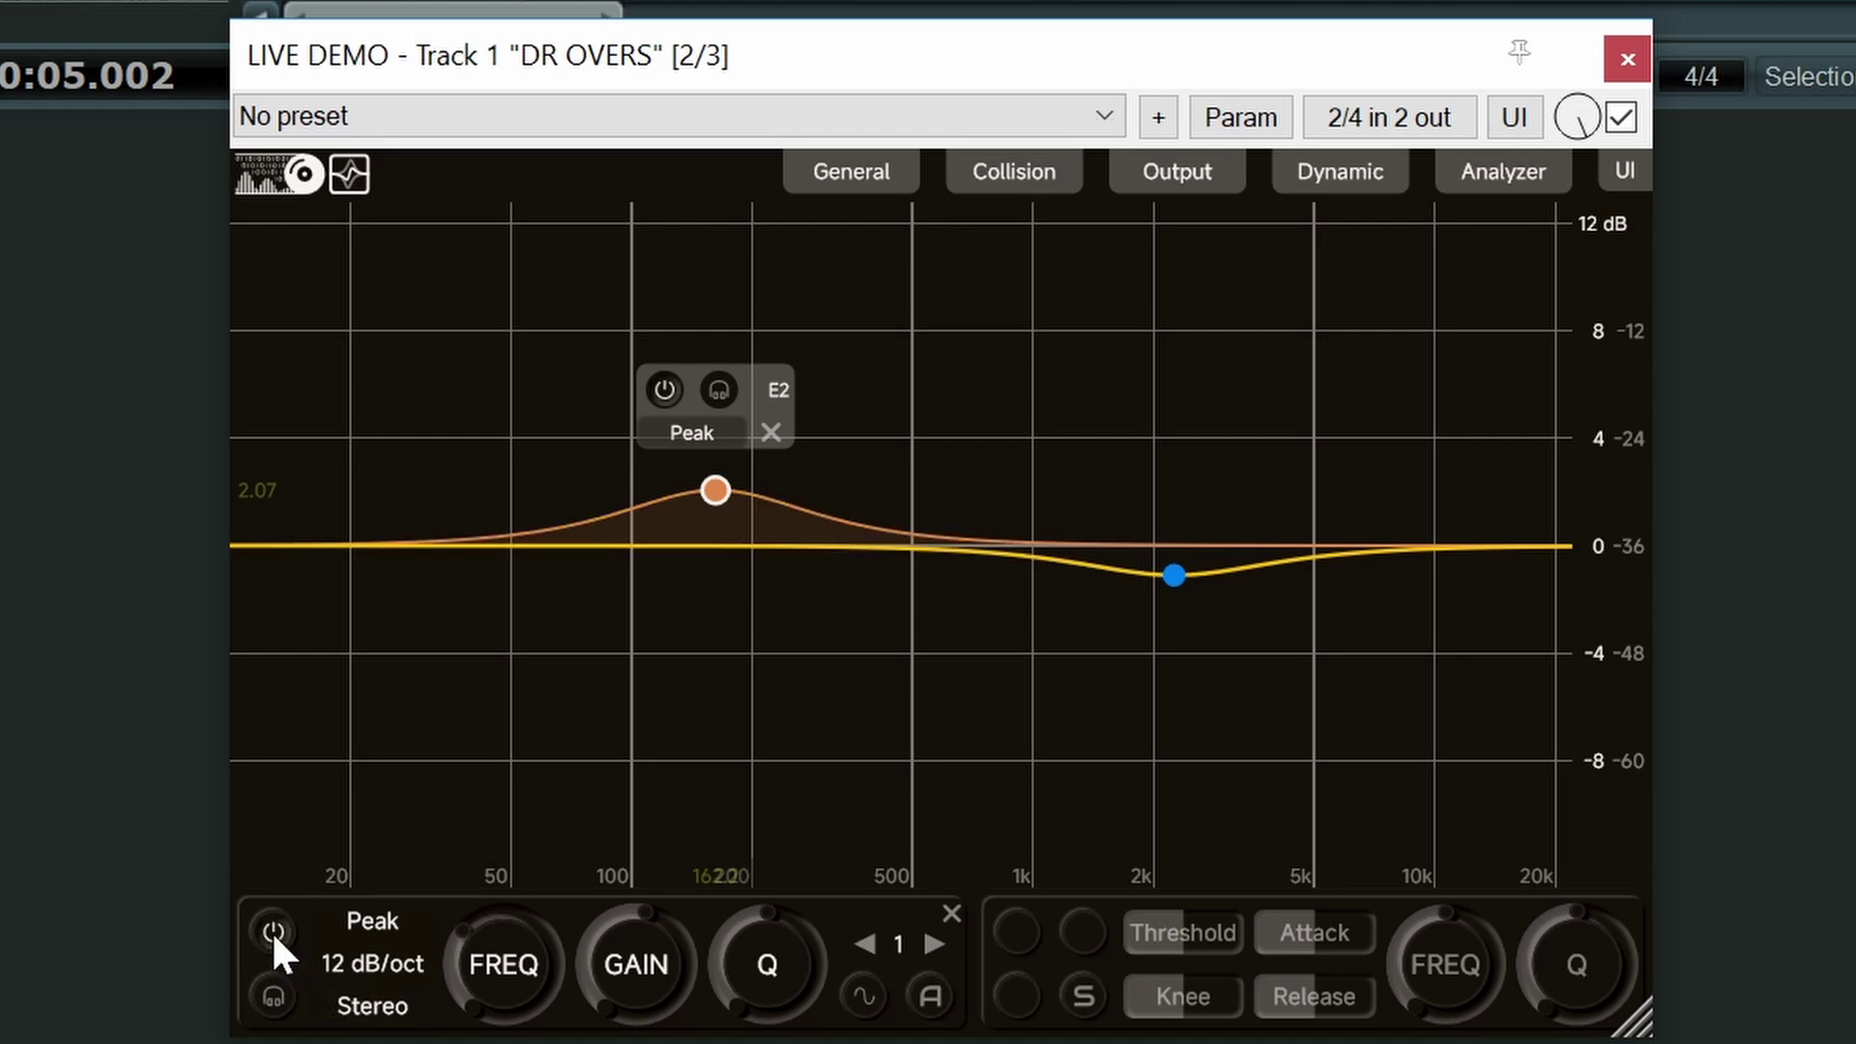
{"action": "left_click", "coordinate": [273, 930]}
{"action": "left_click", "coordinate": [270, 996]}
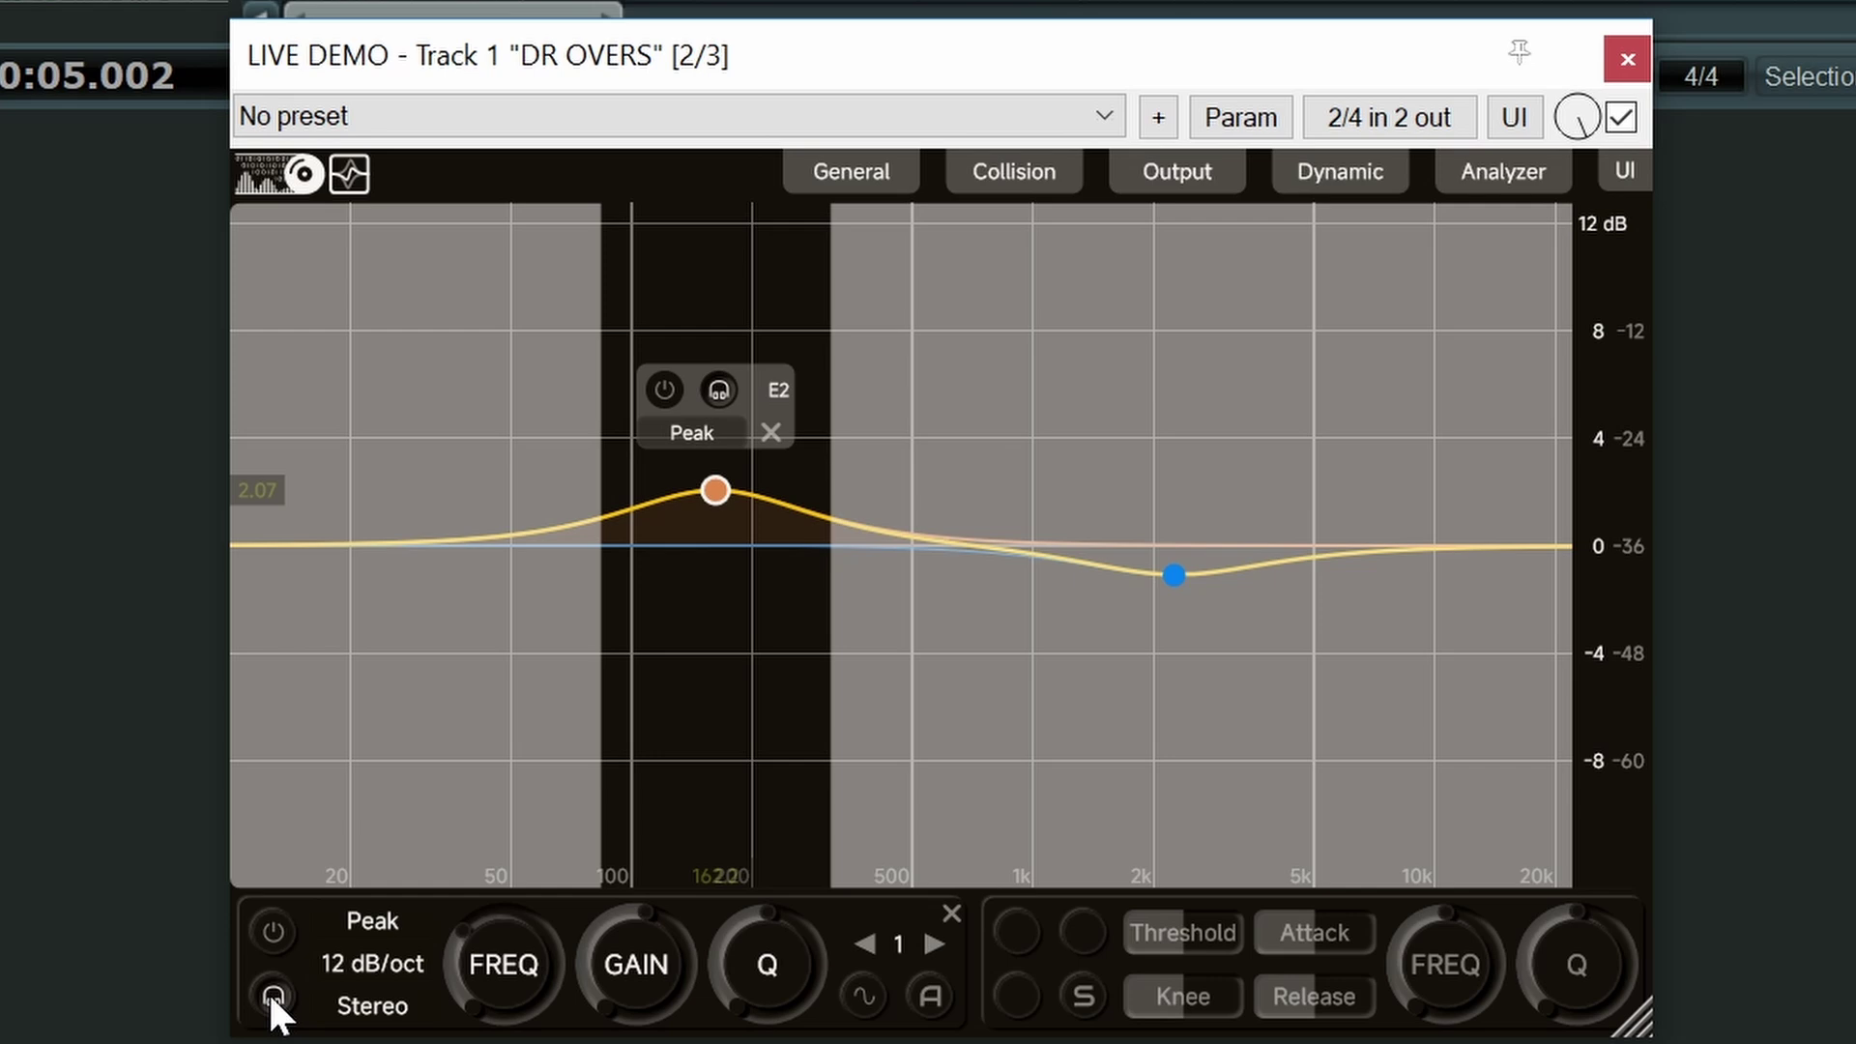
{"action": "left_click", "coordinate": [270, 995]}
- Keep the band as Peak and set its slope to 24 dB/oct
{"action": "left_click", "coordinate": [370, 922]}
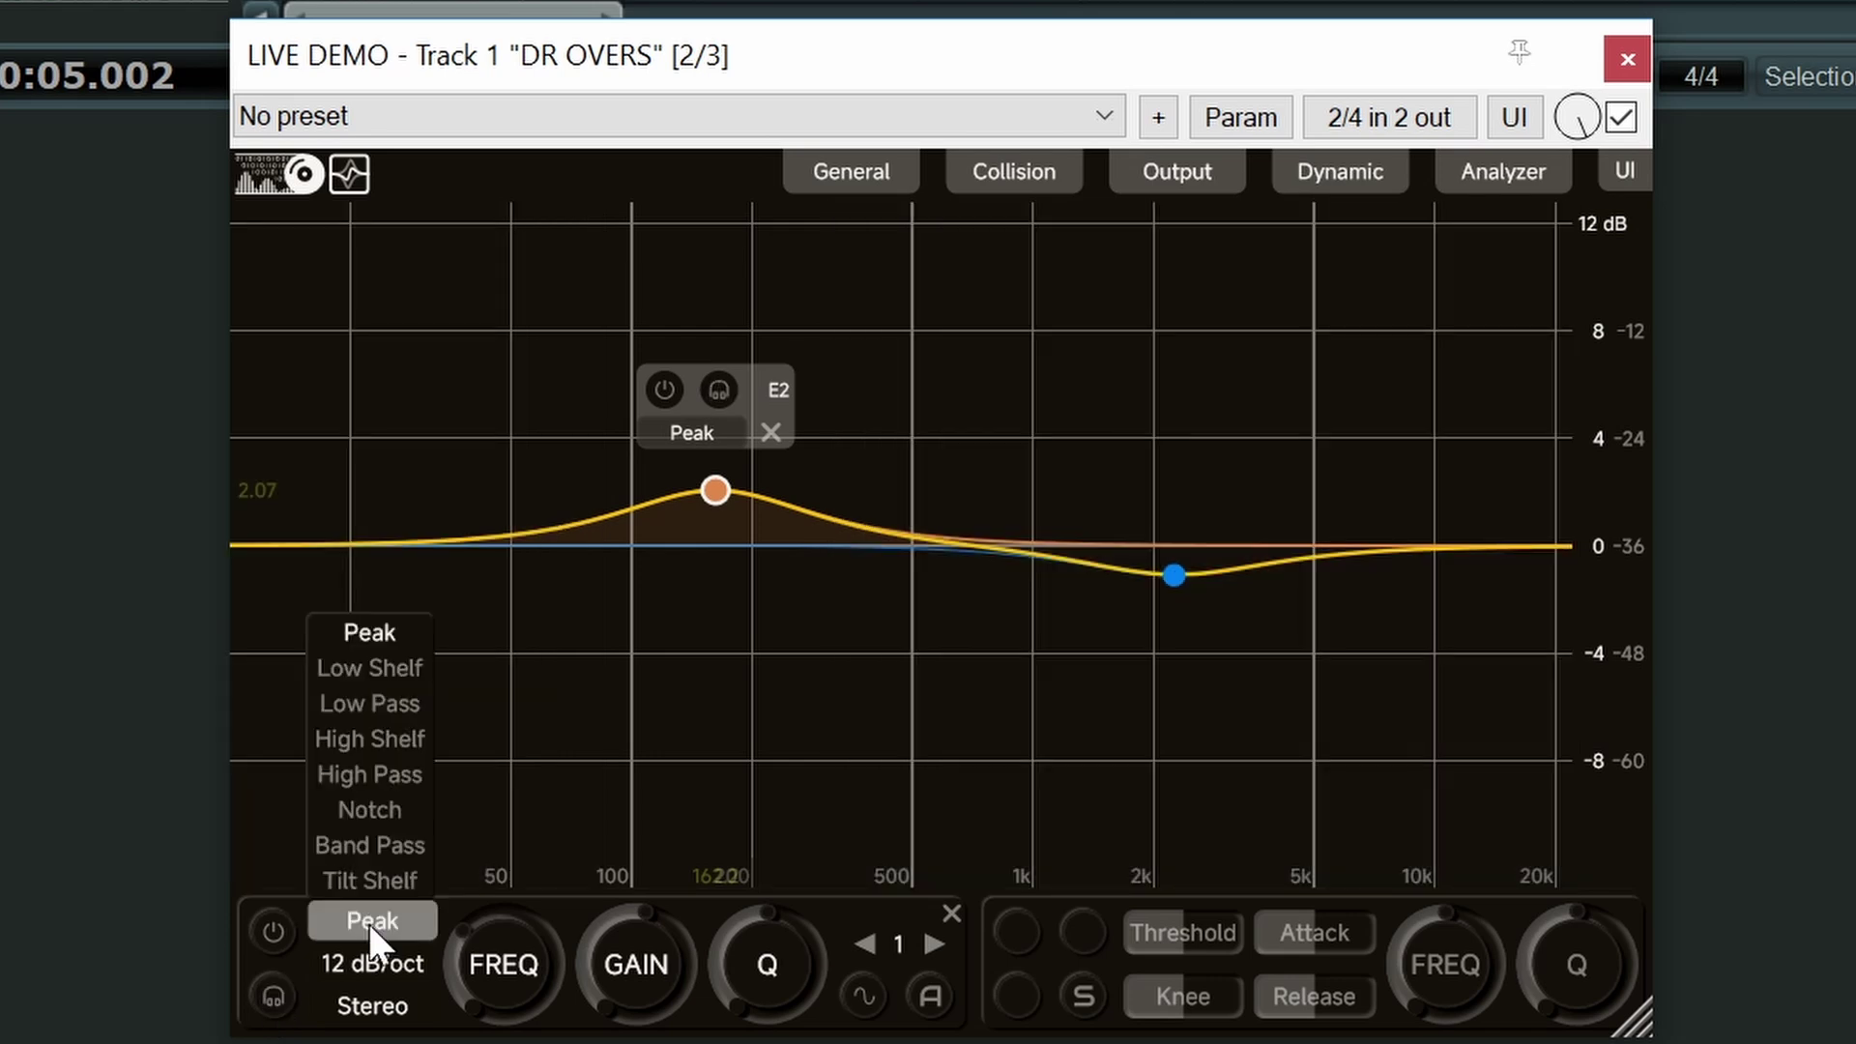
{"action": "left_click", "coordinate": [369, 922]}
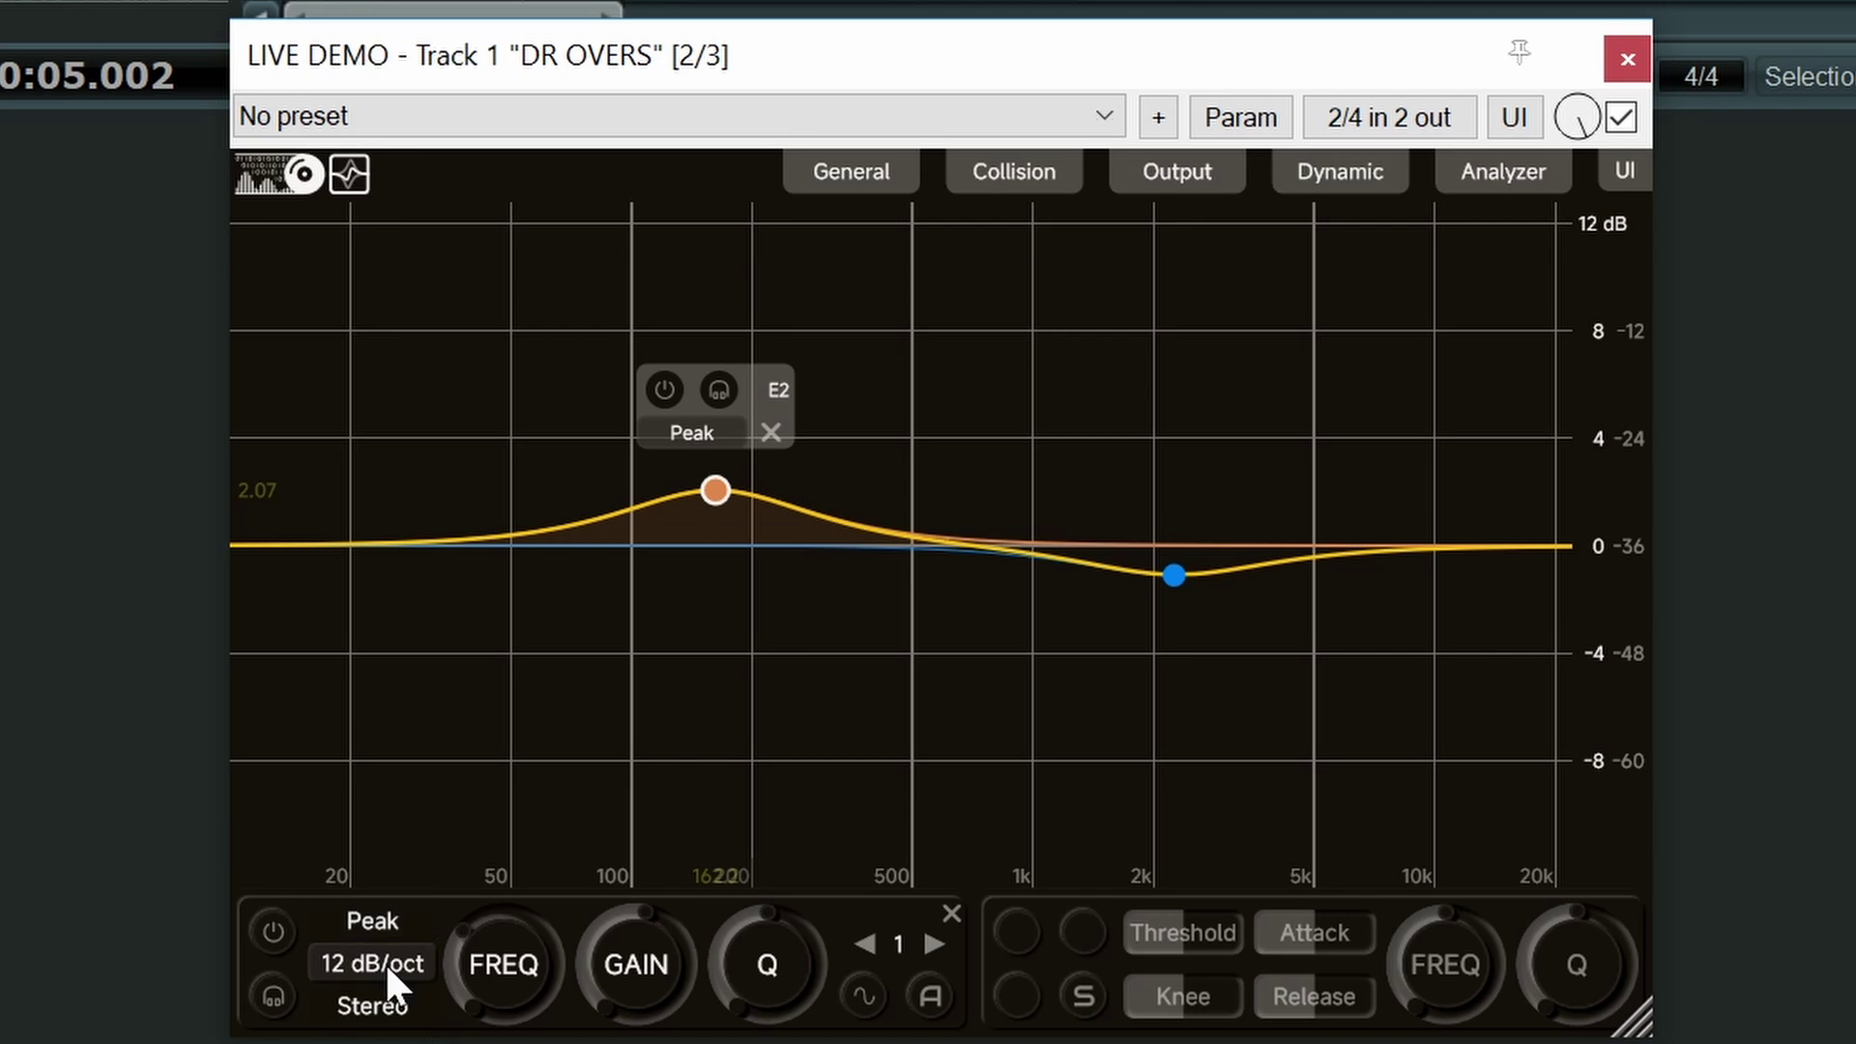
{"action": "left_click", "coordinate": [372, 962]}
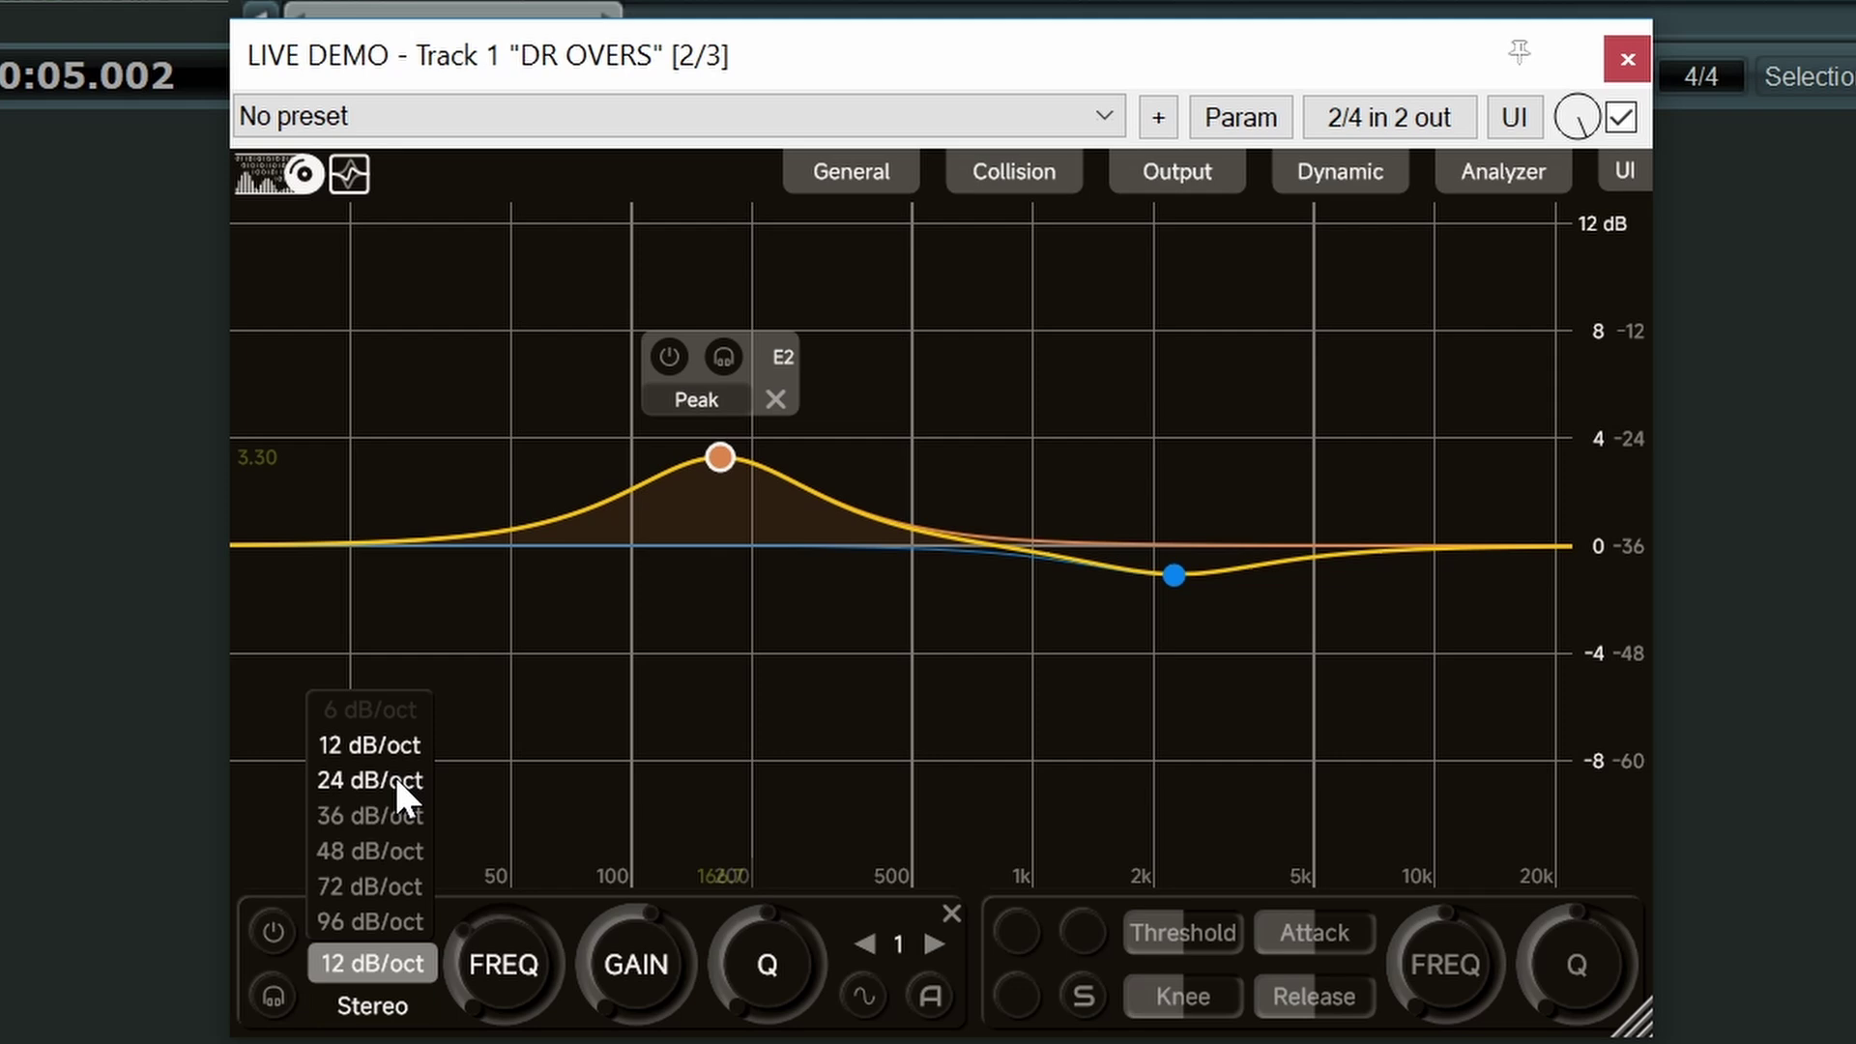
{"action": "left_click", "coordinate": [396, 794]}
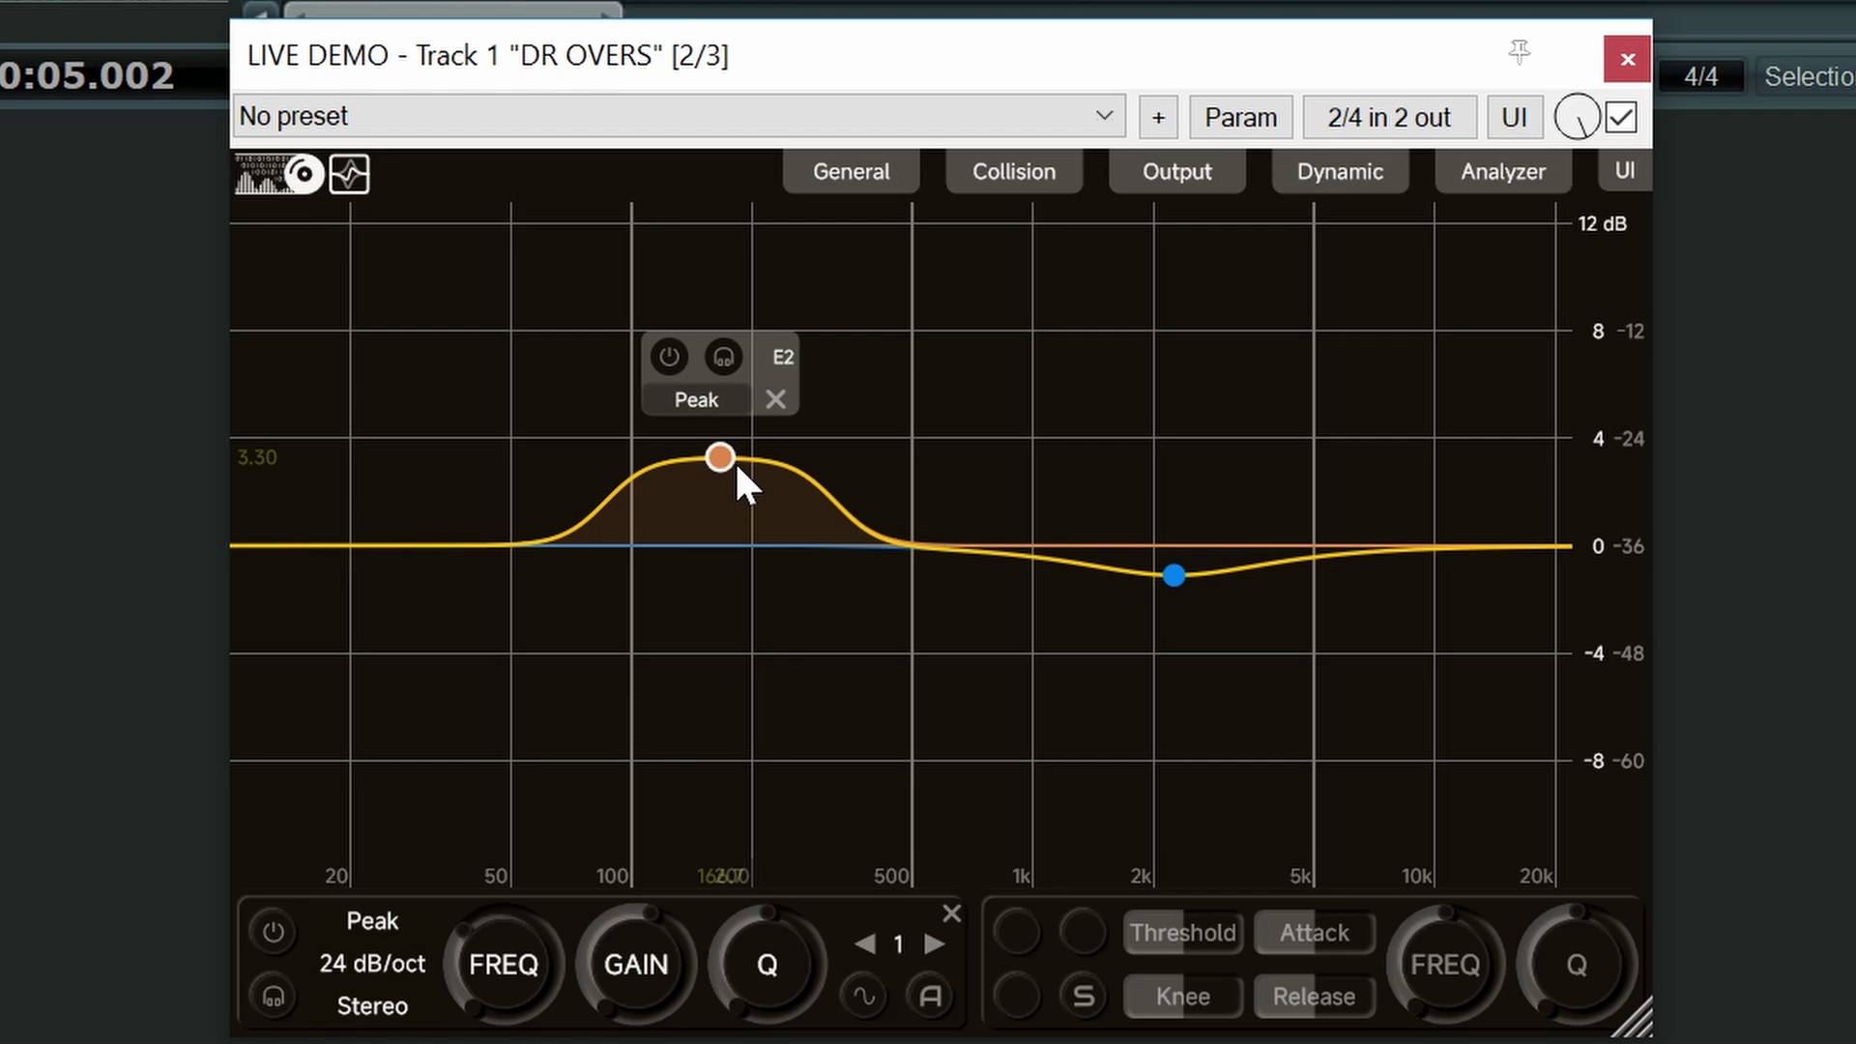
- Try a 36 dB/oct slope and settle the low peak near 130.6 Hz with about 3.65 dB boost
{"action": "left_click", "coordinate": [399, 959]}
{"action": "left_click", "coordinate": [373, 696]}
{"action": "left_click_drag", "start_coordinate": [720, 456], "coordinate": [695, 514]}
{"action": "scroll", "coordinate": [722, 451], "scroll_direction": "down", "scroll_amount": 2}
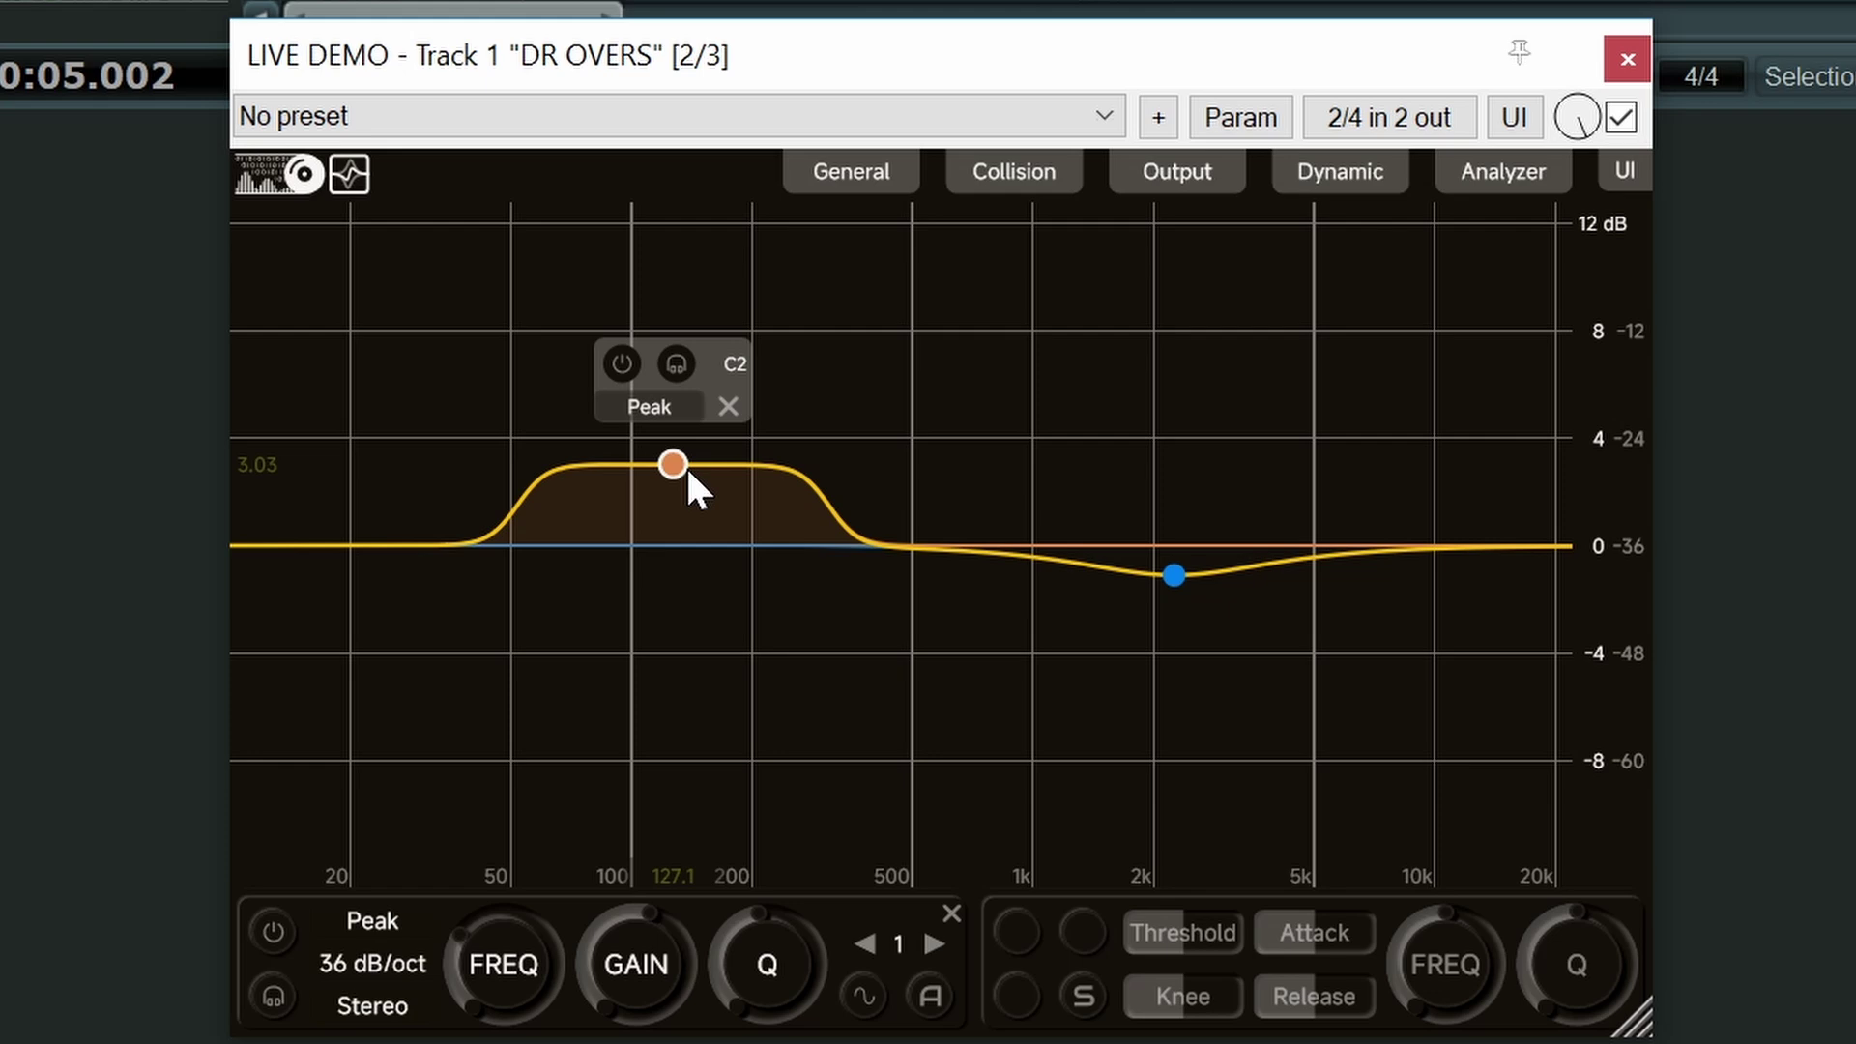
{"action": "mouse_move", "coordinate": [670, 461]}
{"action": "left_mouse_down"}
{"action": "mouse_move", "coordinate": [672, 496]}
{"action": "mouse_move", "coordinate": [676, 448]}
{"action": "left_mouse_up"}
{"action": "scroll", "coordinate": [677, 449], "scroll_direction": "down", "scroll_amount": 2}
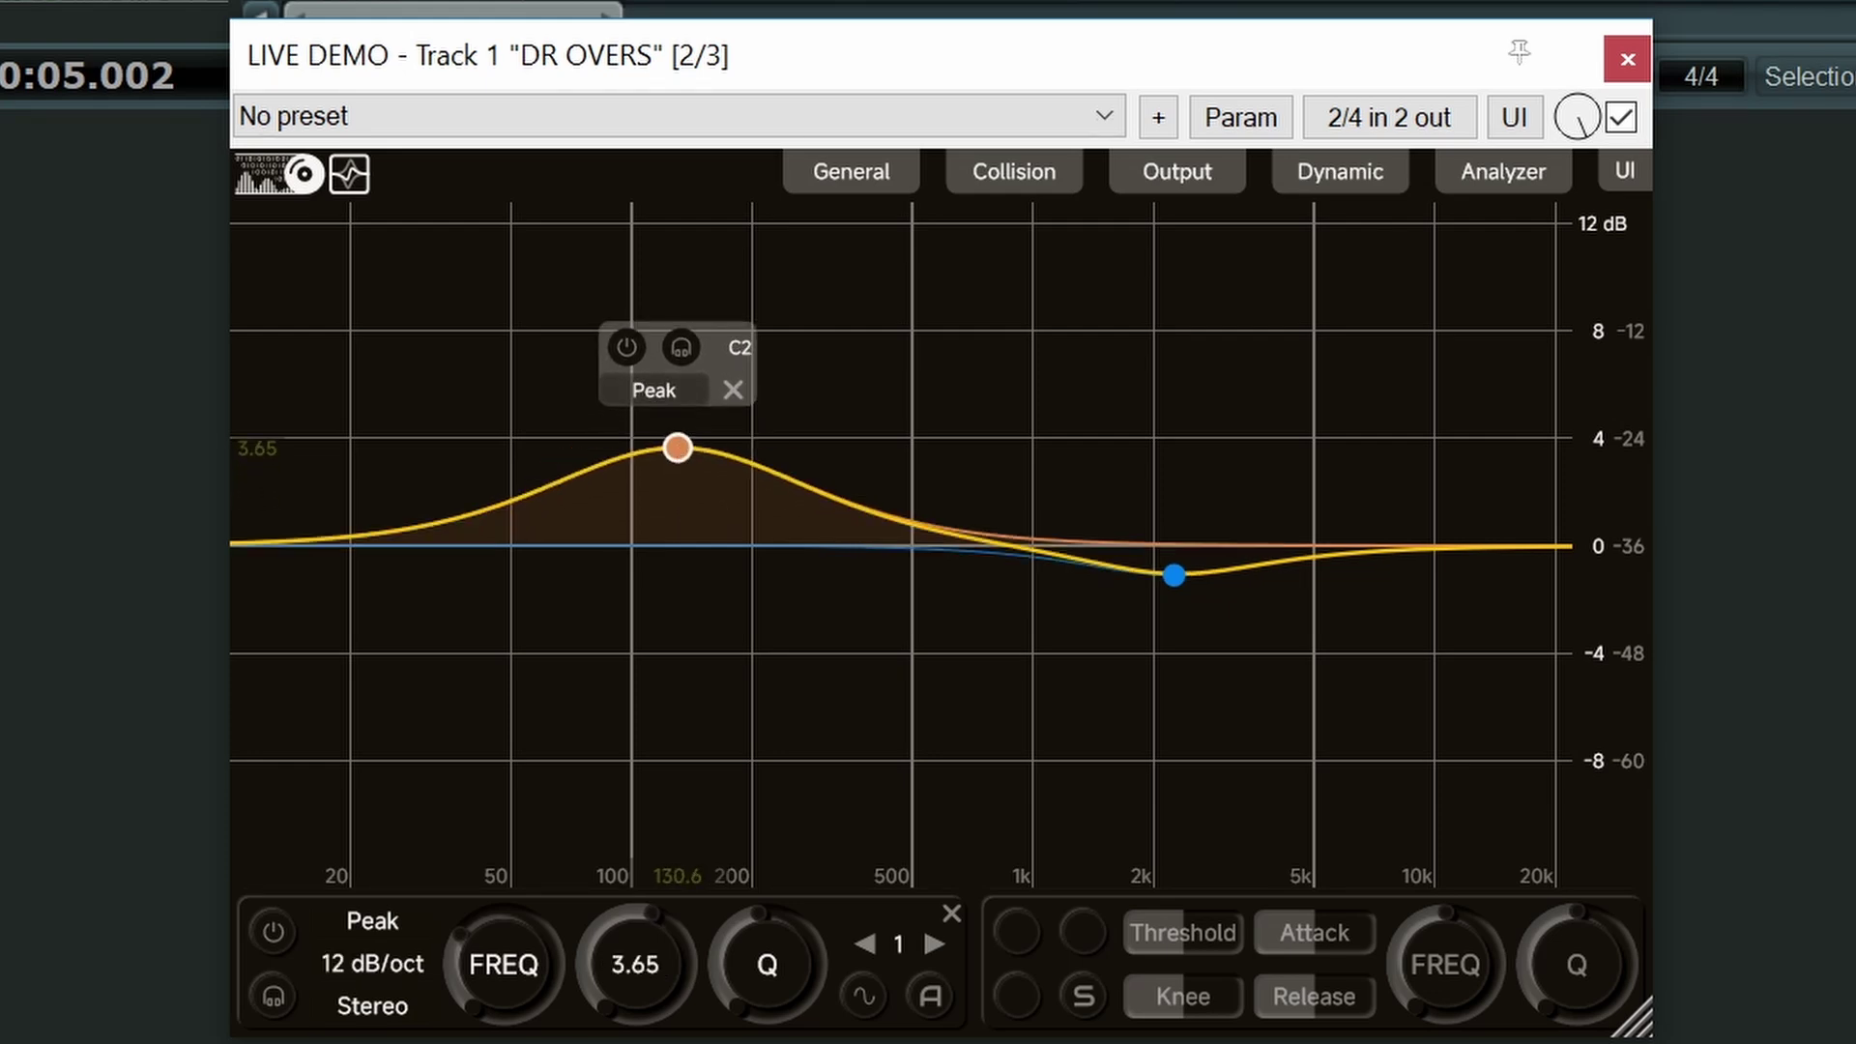
{"action": "left_click", "coordinate": [385, 1010]}
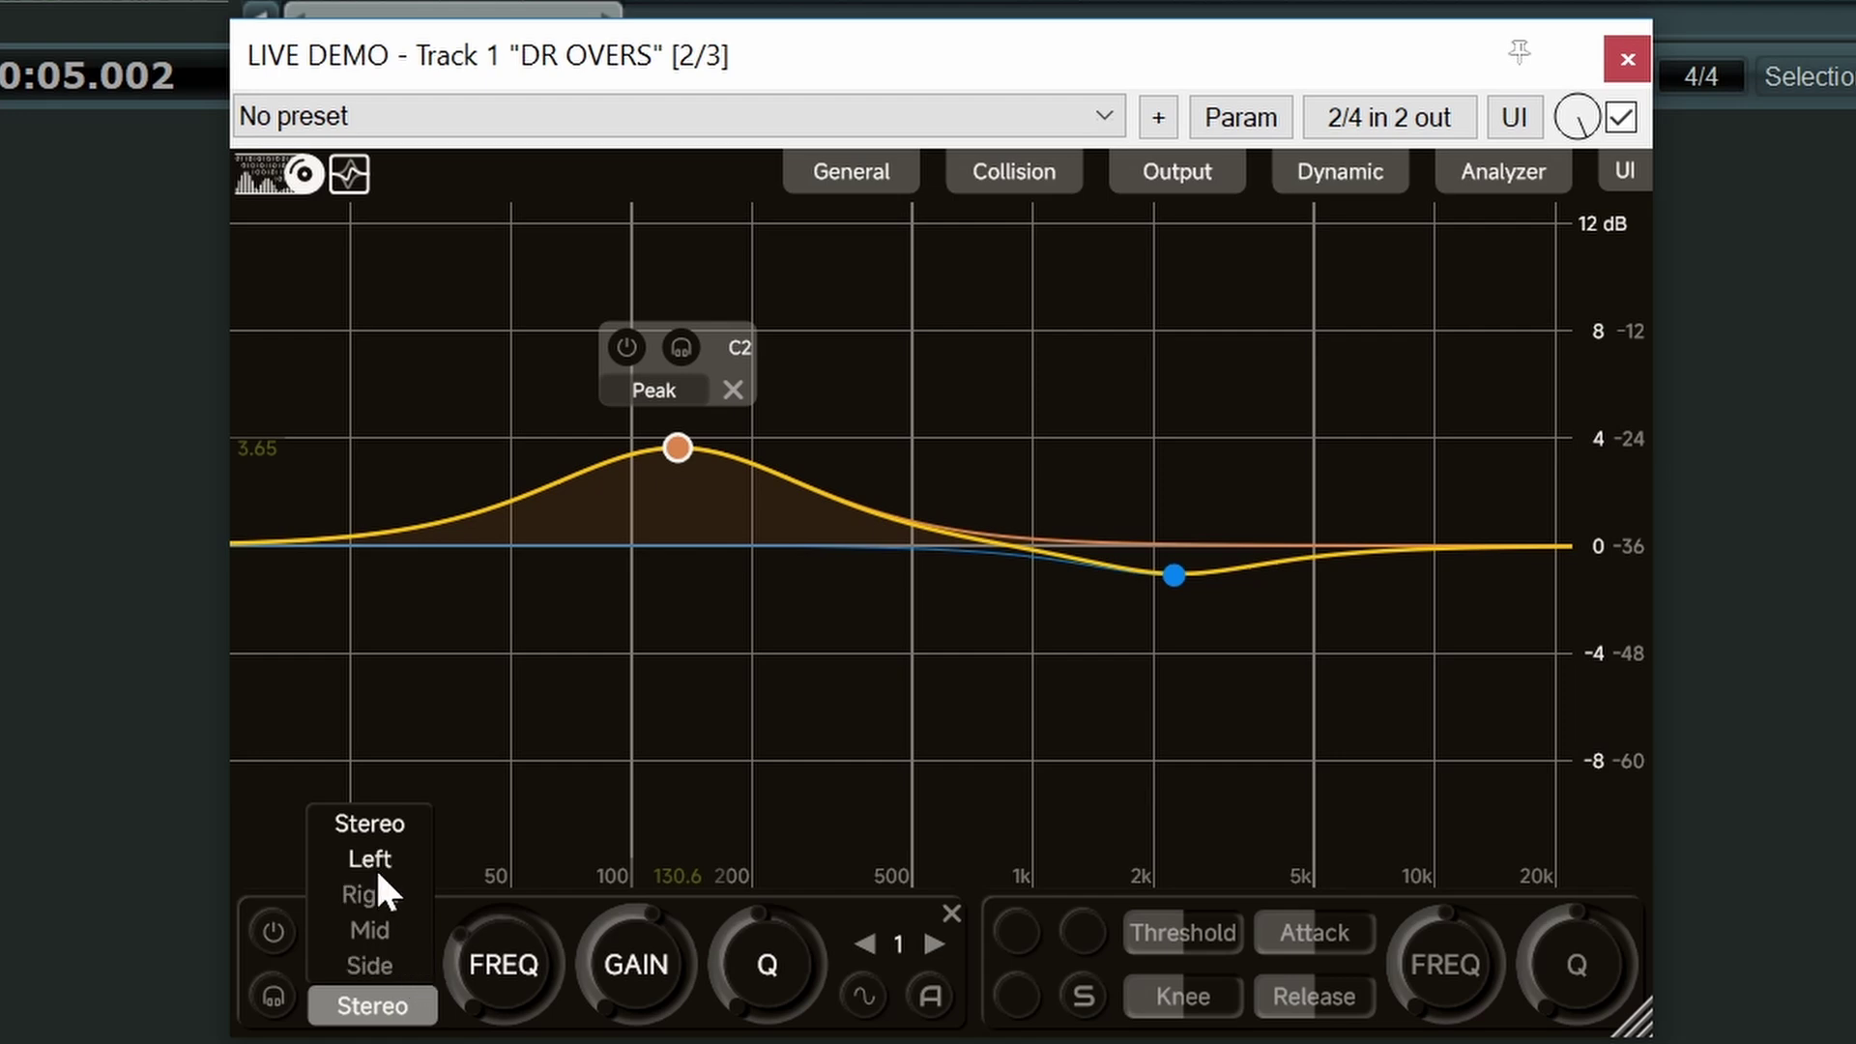
{"action": "left_click", "coordinate": [369, 824]}
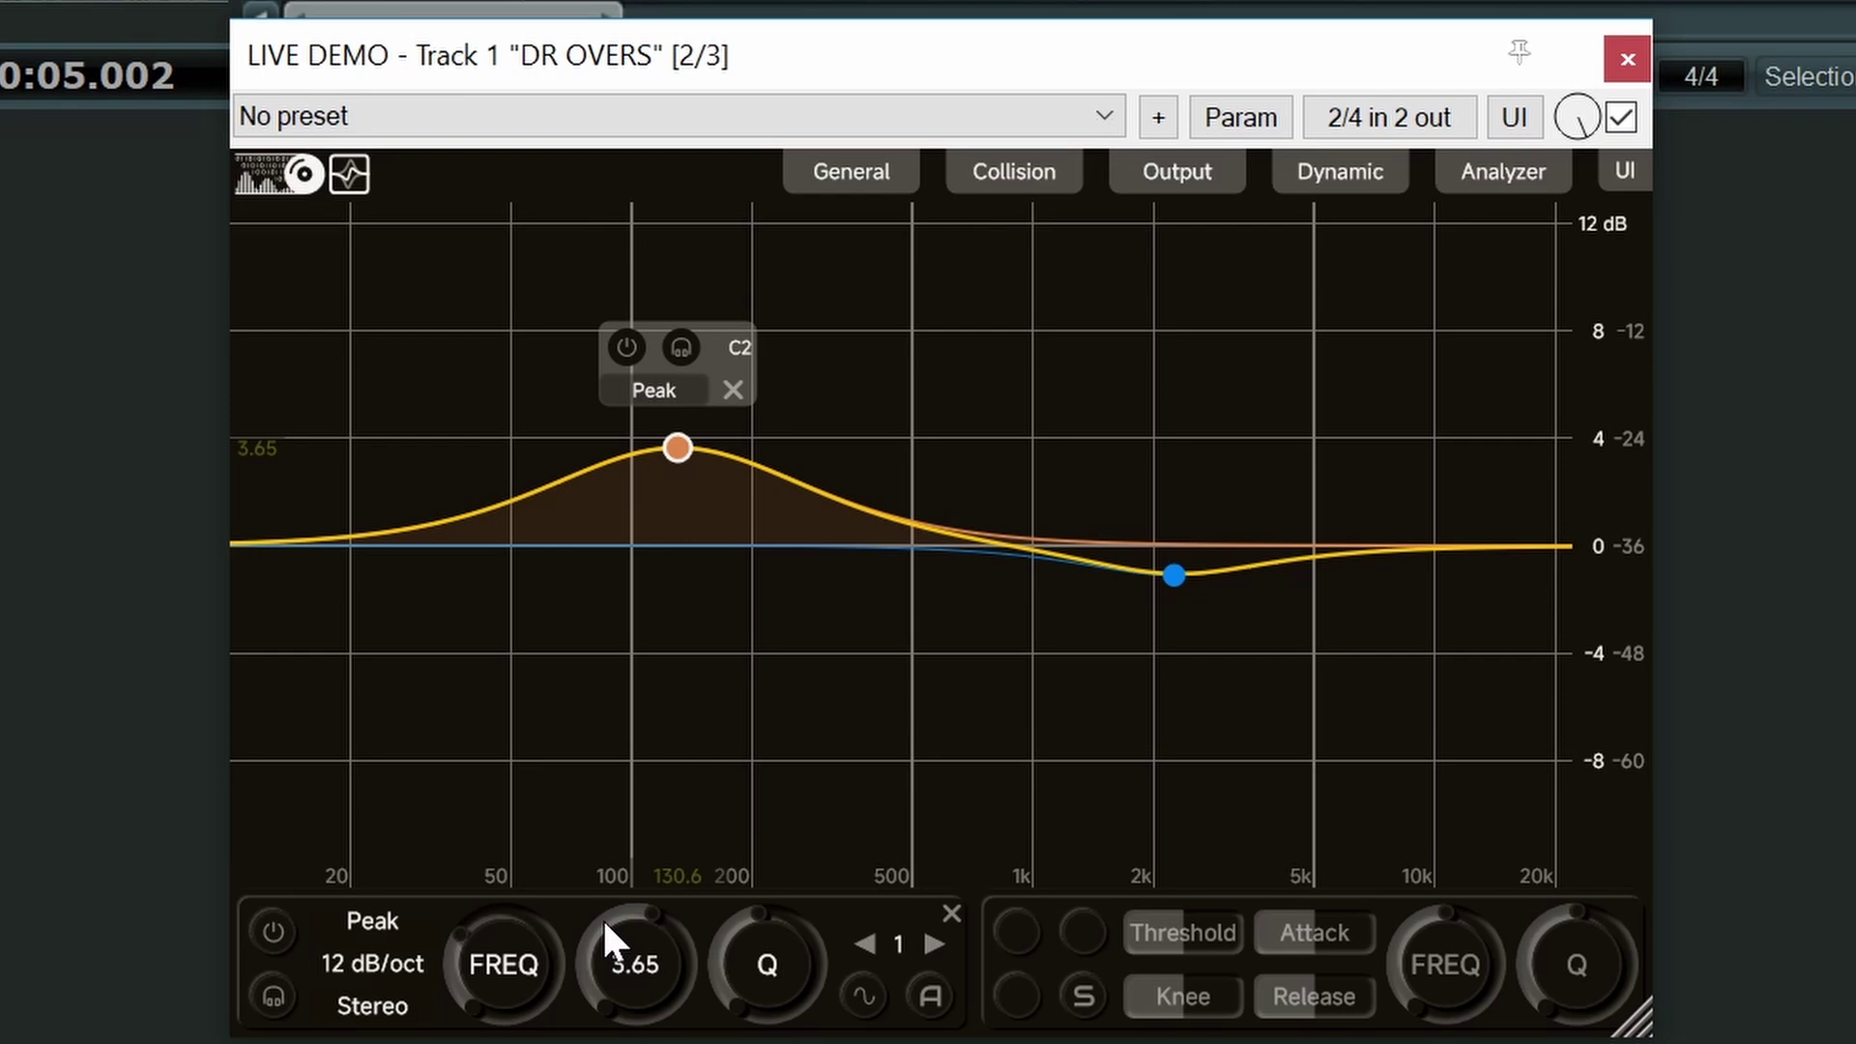
- Test the GAIN and Q knobs, then reset the 130.6 Hz band's gain to 0 dB
{"action": "mouse_move", "coordinate": [601, 918]}
{"action": "left_mouse_down"}
{"action": "mouse_move", "coordinate": [599, 960]}
{"action": "mouse_move", "coordinate": [606, 916]}
{"action": "left_mouse_up"}
{"action": "mouse_move", "coordinate": [727, 946]}
{"action": "left_mouse_down"}
{"action": "mouse_move", "coordinate": [723, 967]}
{"action": "mouse_move", "coordinate": [723, 943]}
{"action": "left_mouse_up"}
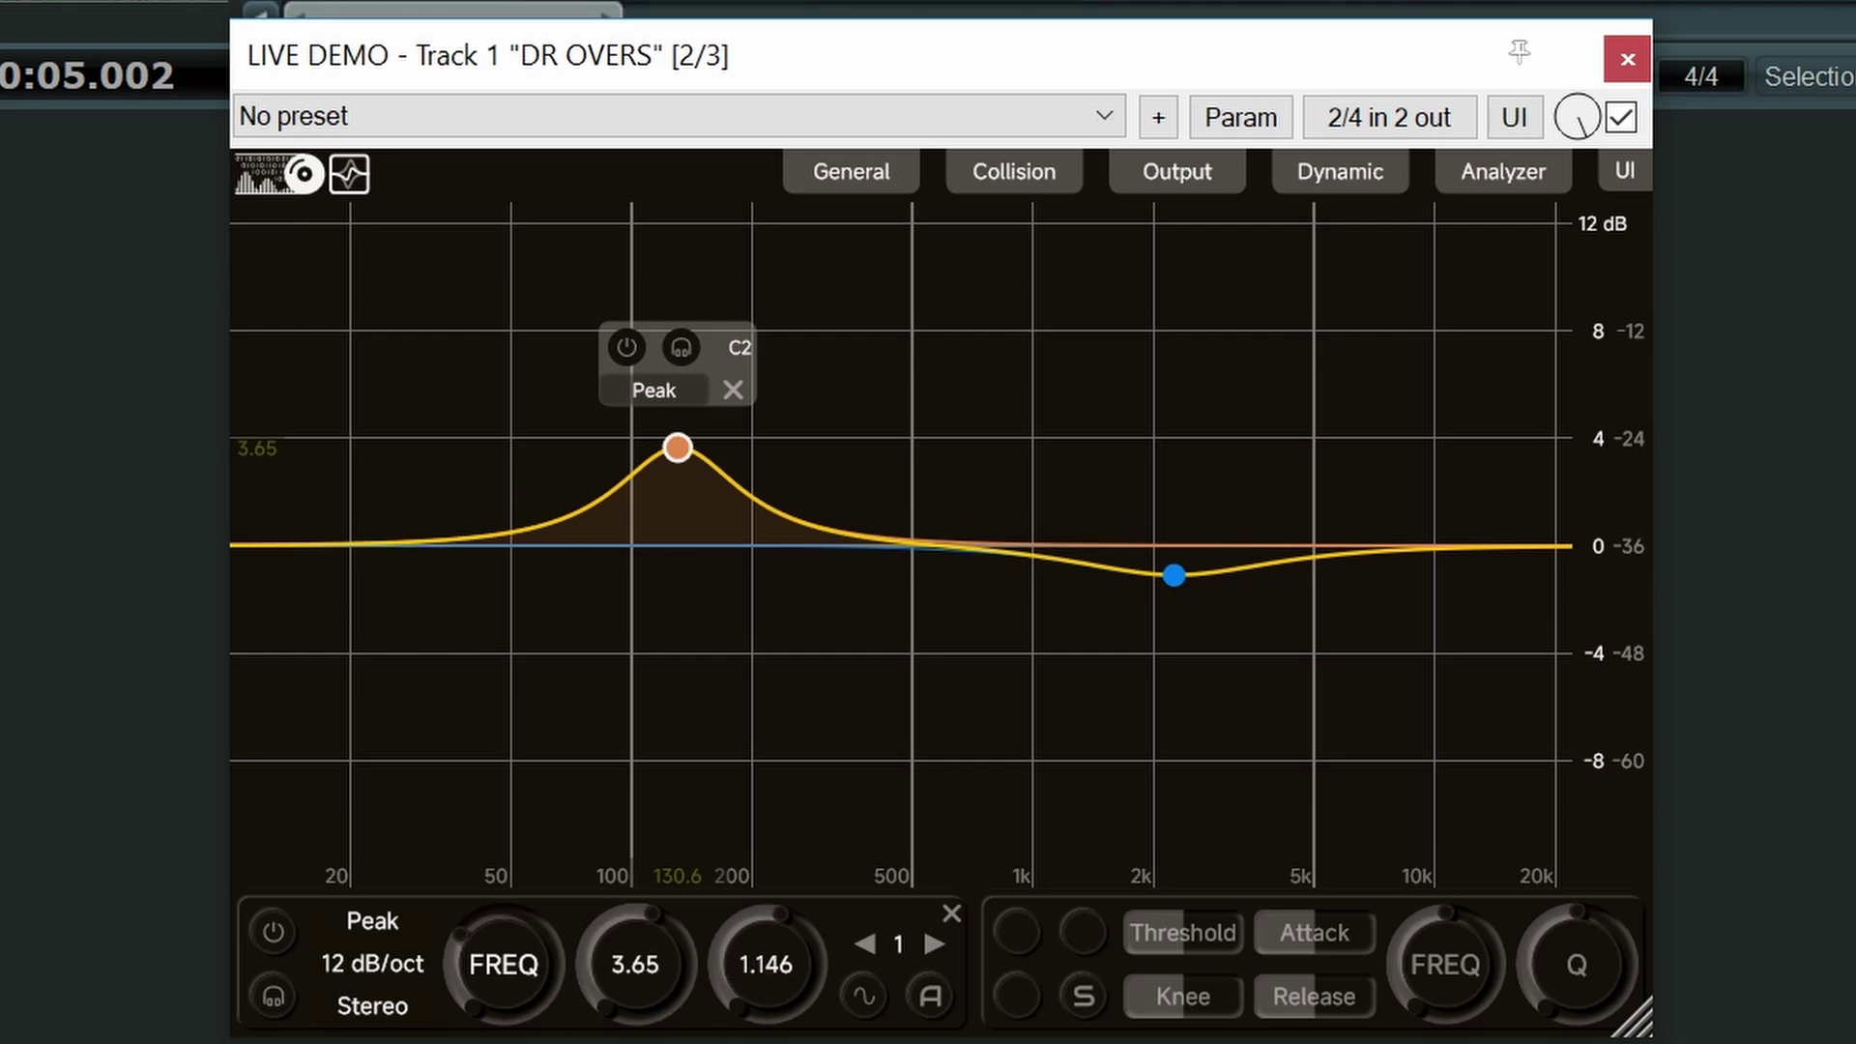
{"action": "double_click", "coordinate": [583, 935]}
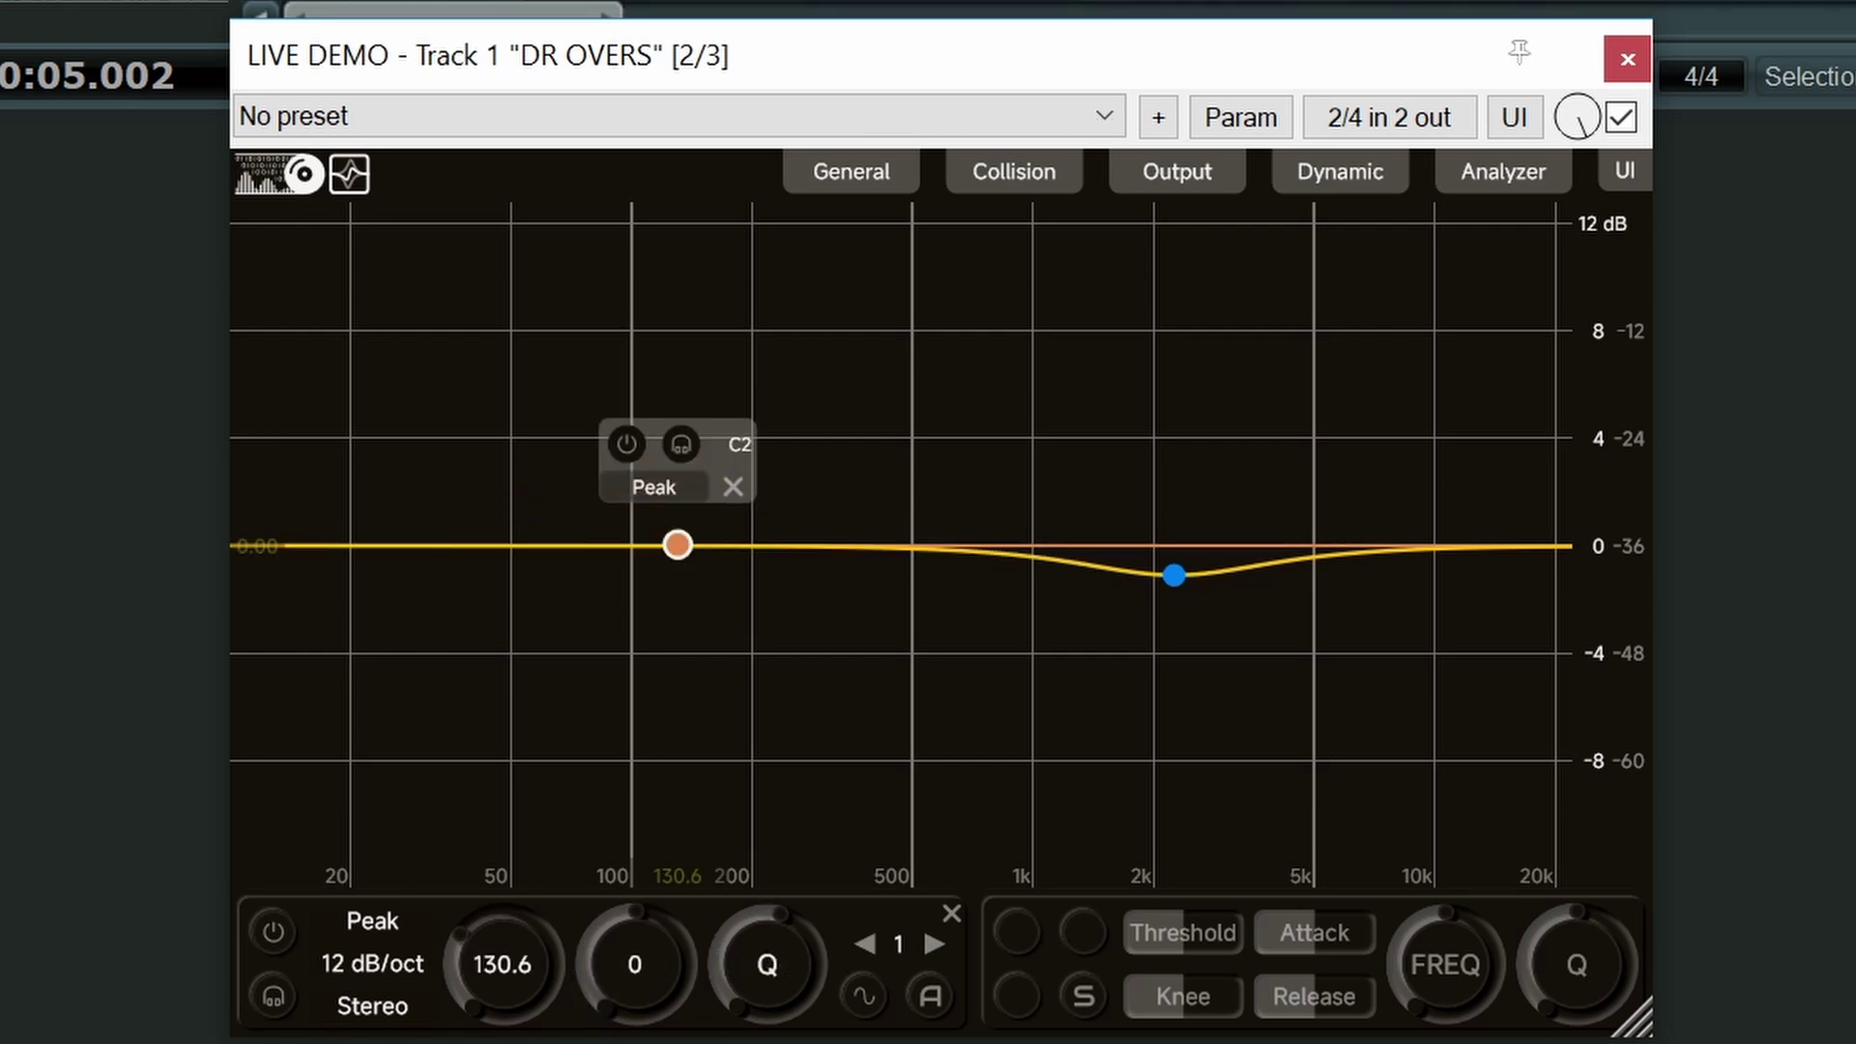
{"action": "left_click", "coordinate": [646, 964]}
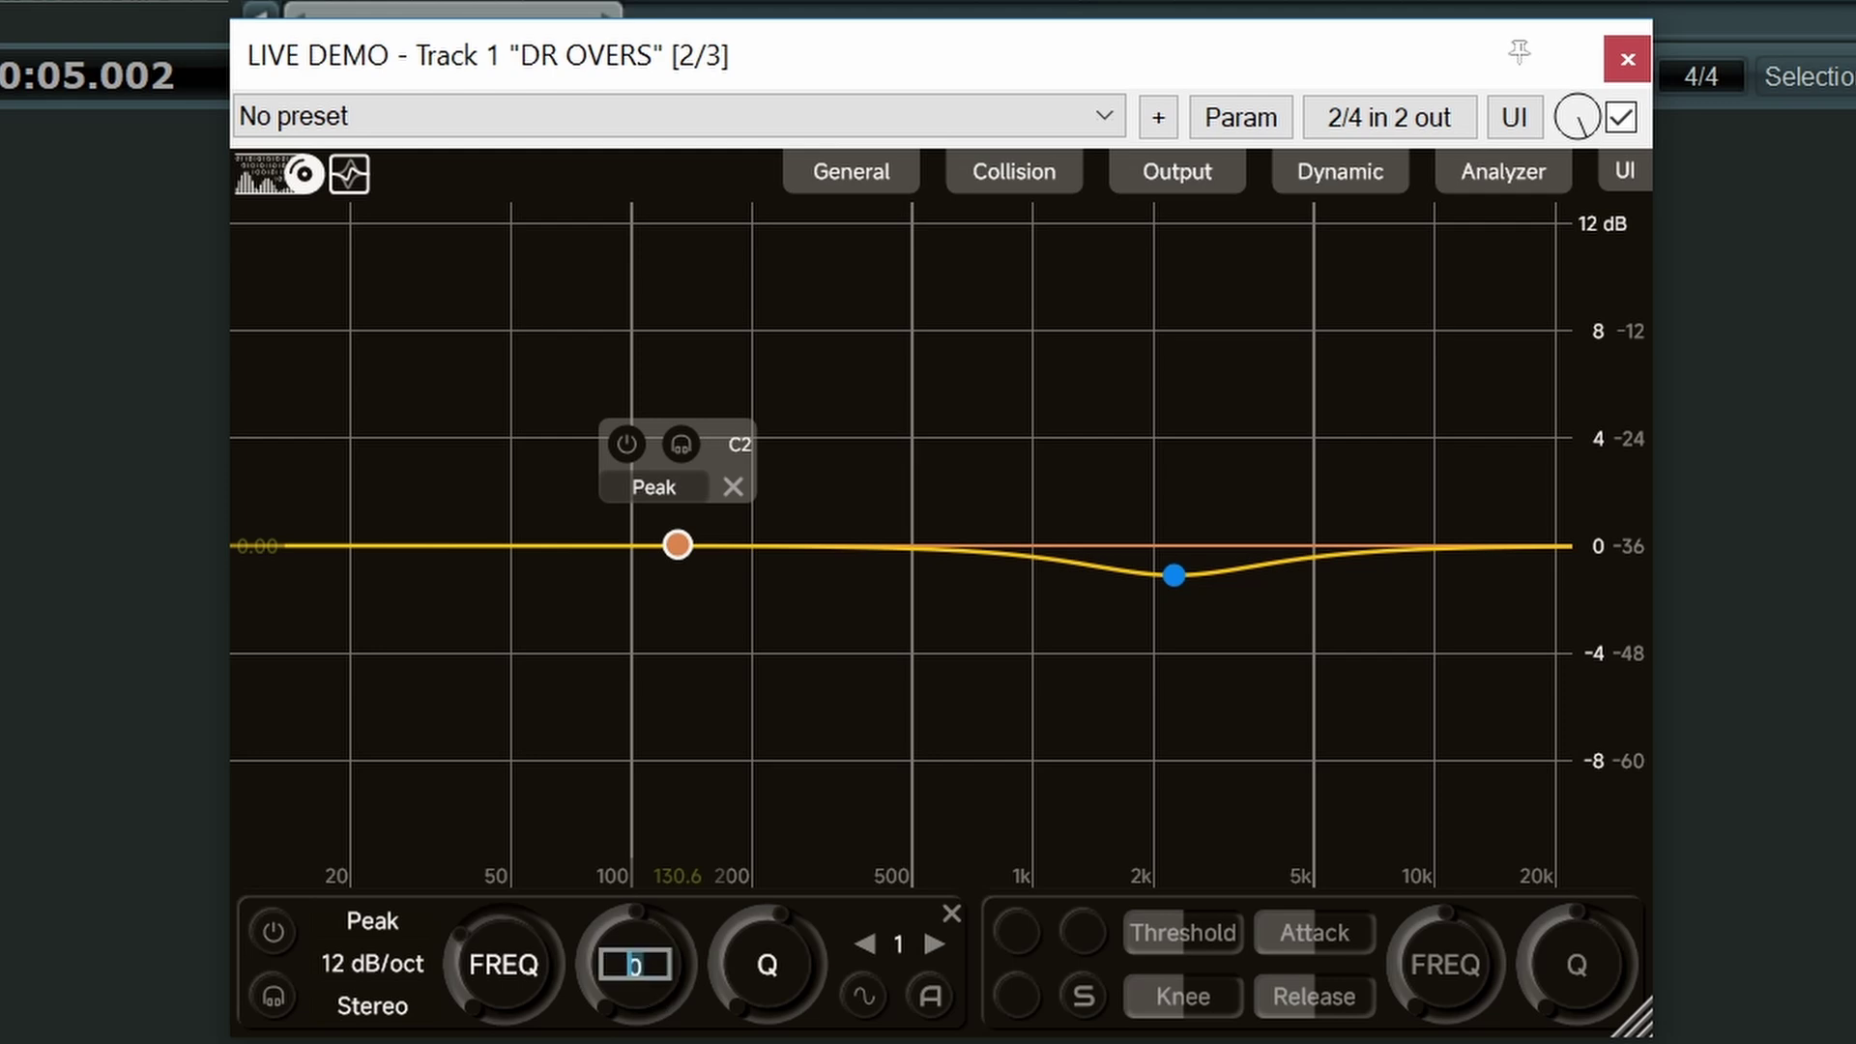
{"action": "key", "text": "Return"}
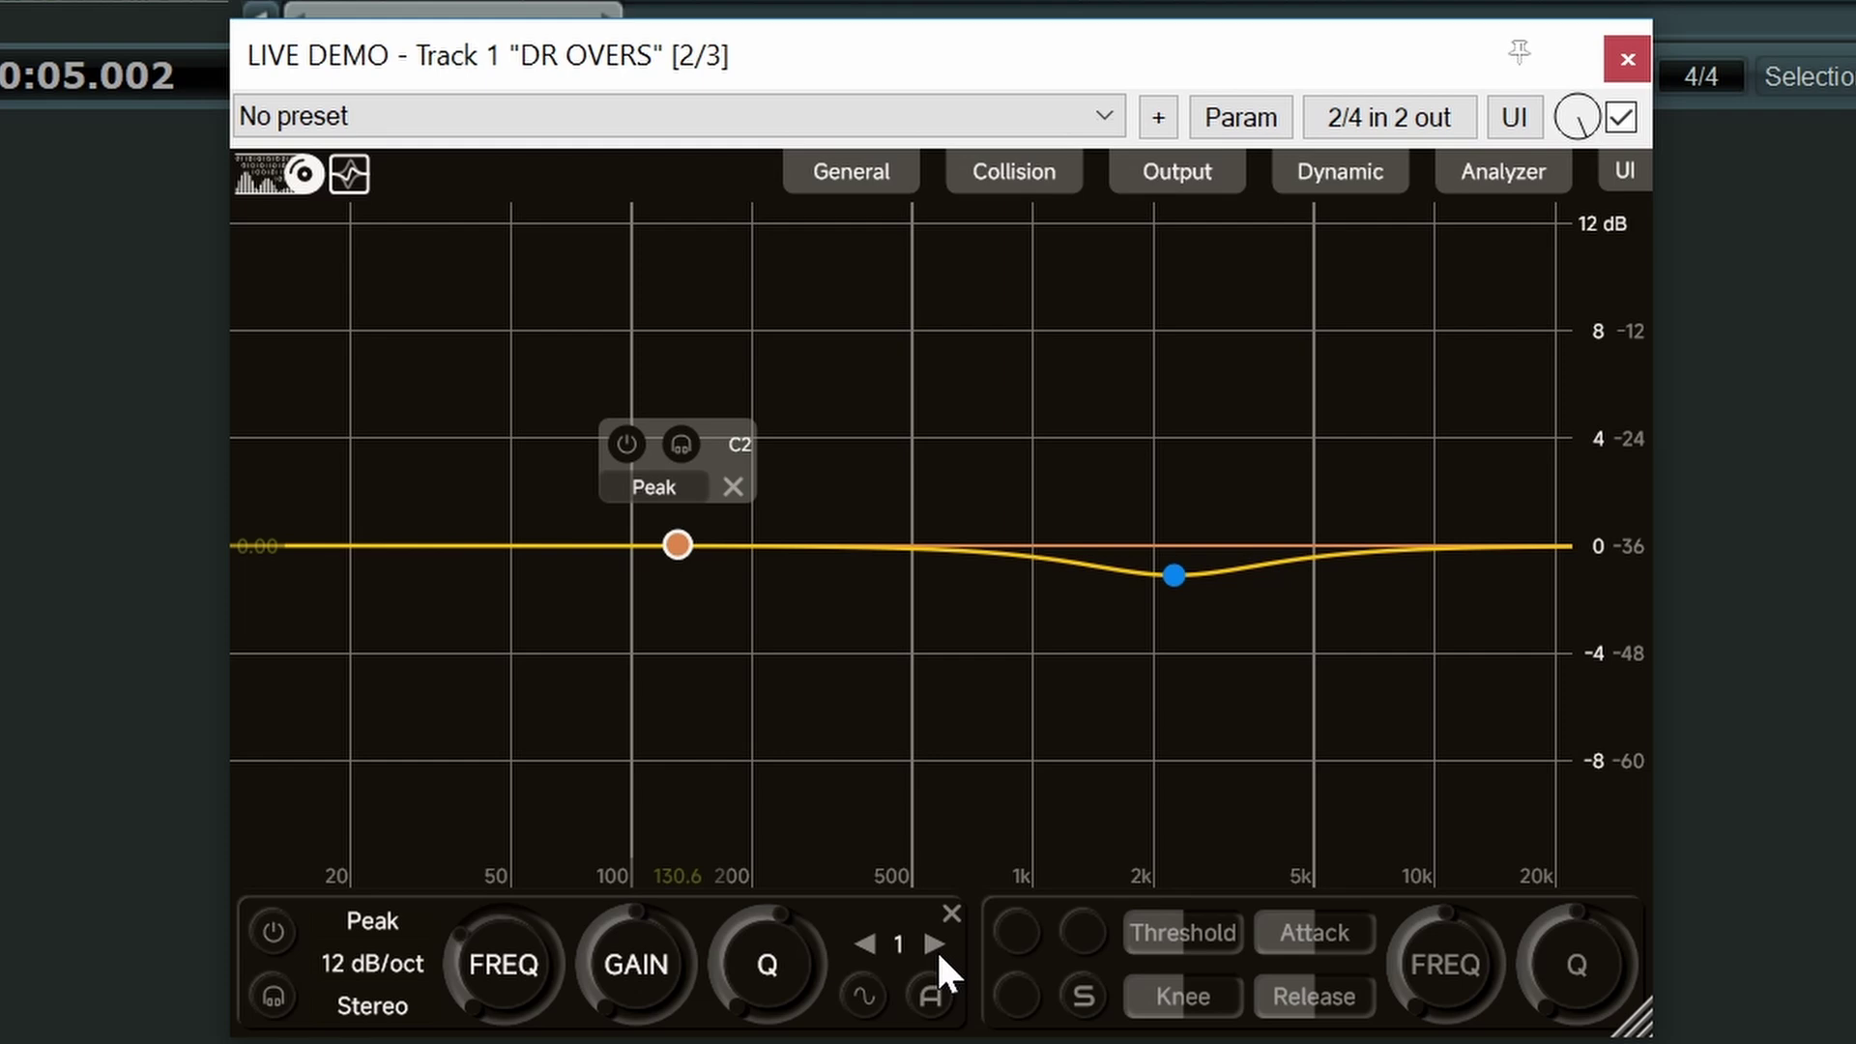
- Switch between bands 1 and 2, then delete band 2's dip near 2.25 kHz
{"action": "left_click", "coordinate": [931, 944]}
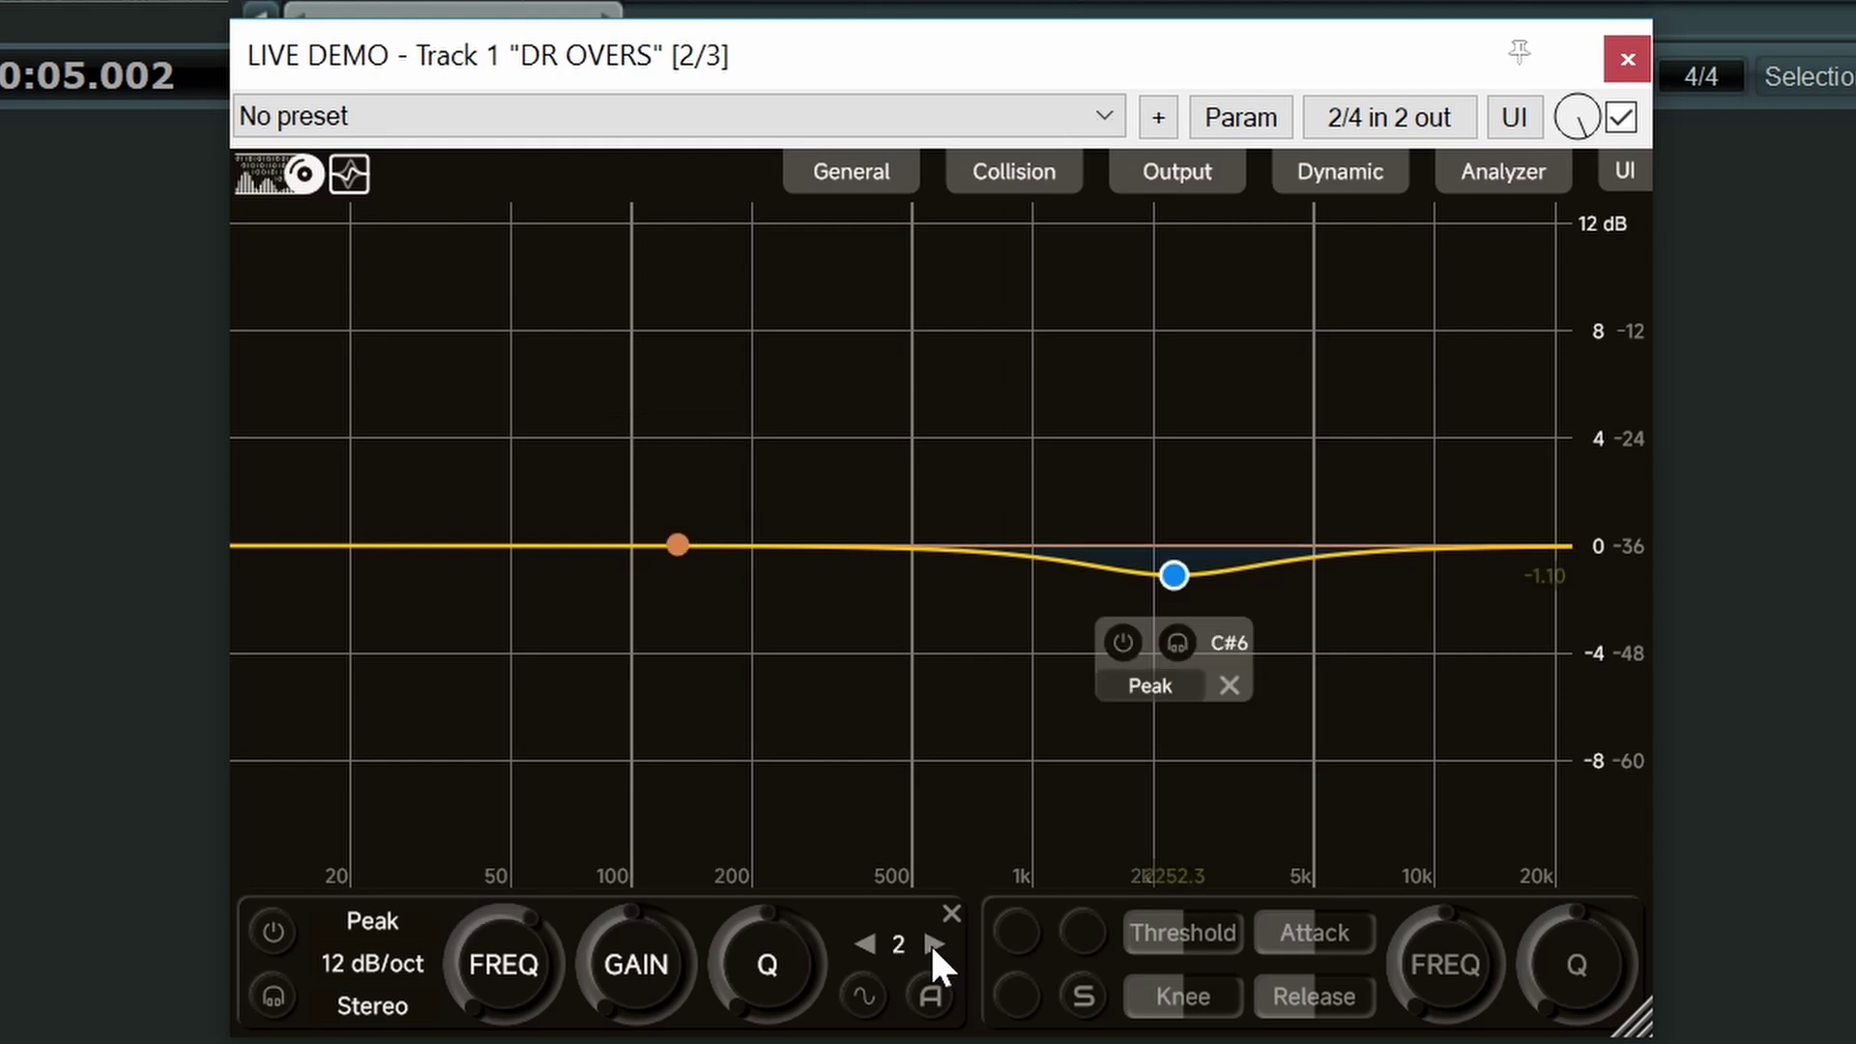
{"action": "left_click", "coordinate": [866, 943]}
{"action": "left_click", "coordinate": [866, 943]}
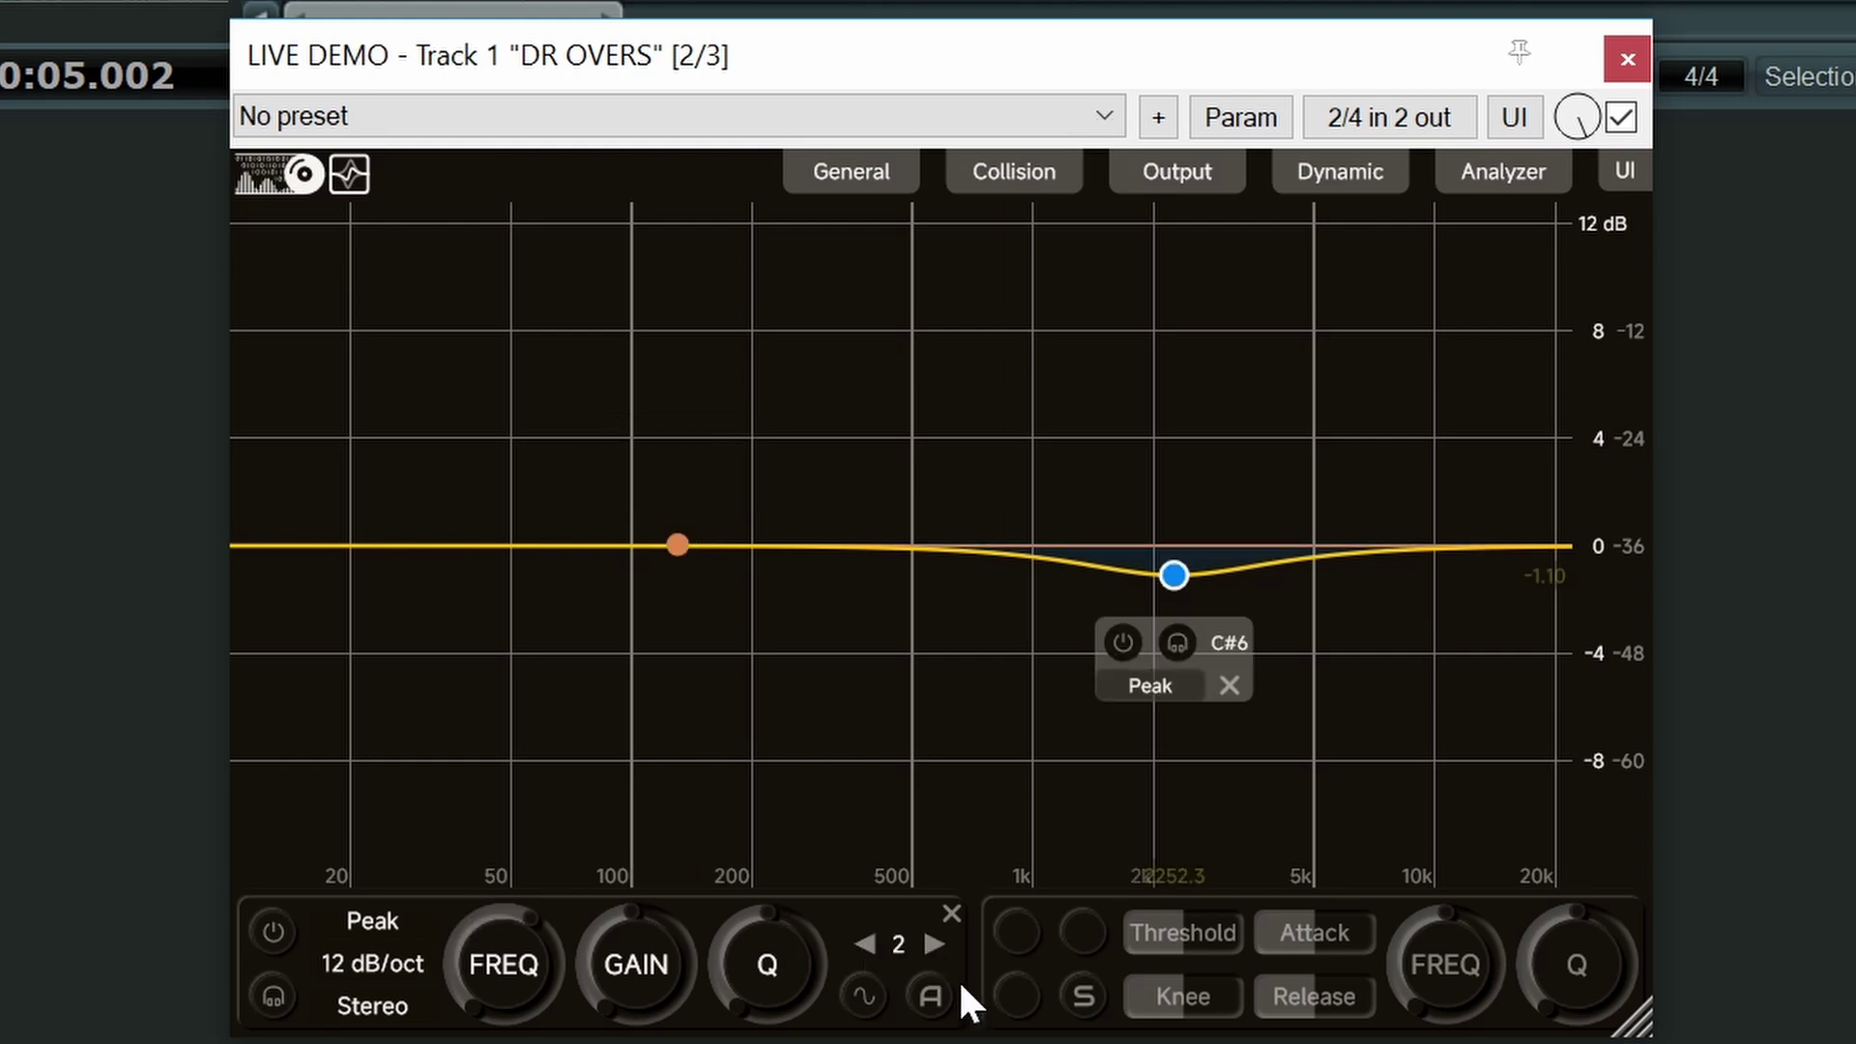
{"action": "left_click", "coordinate": [951, 913]}
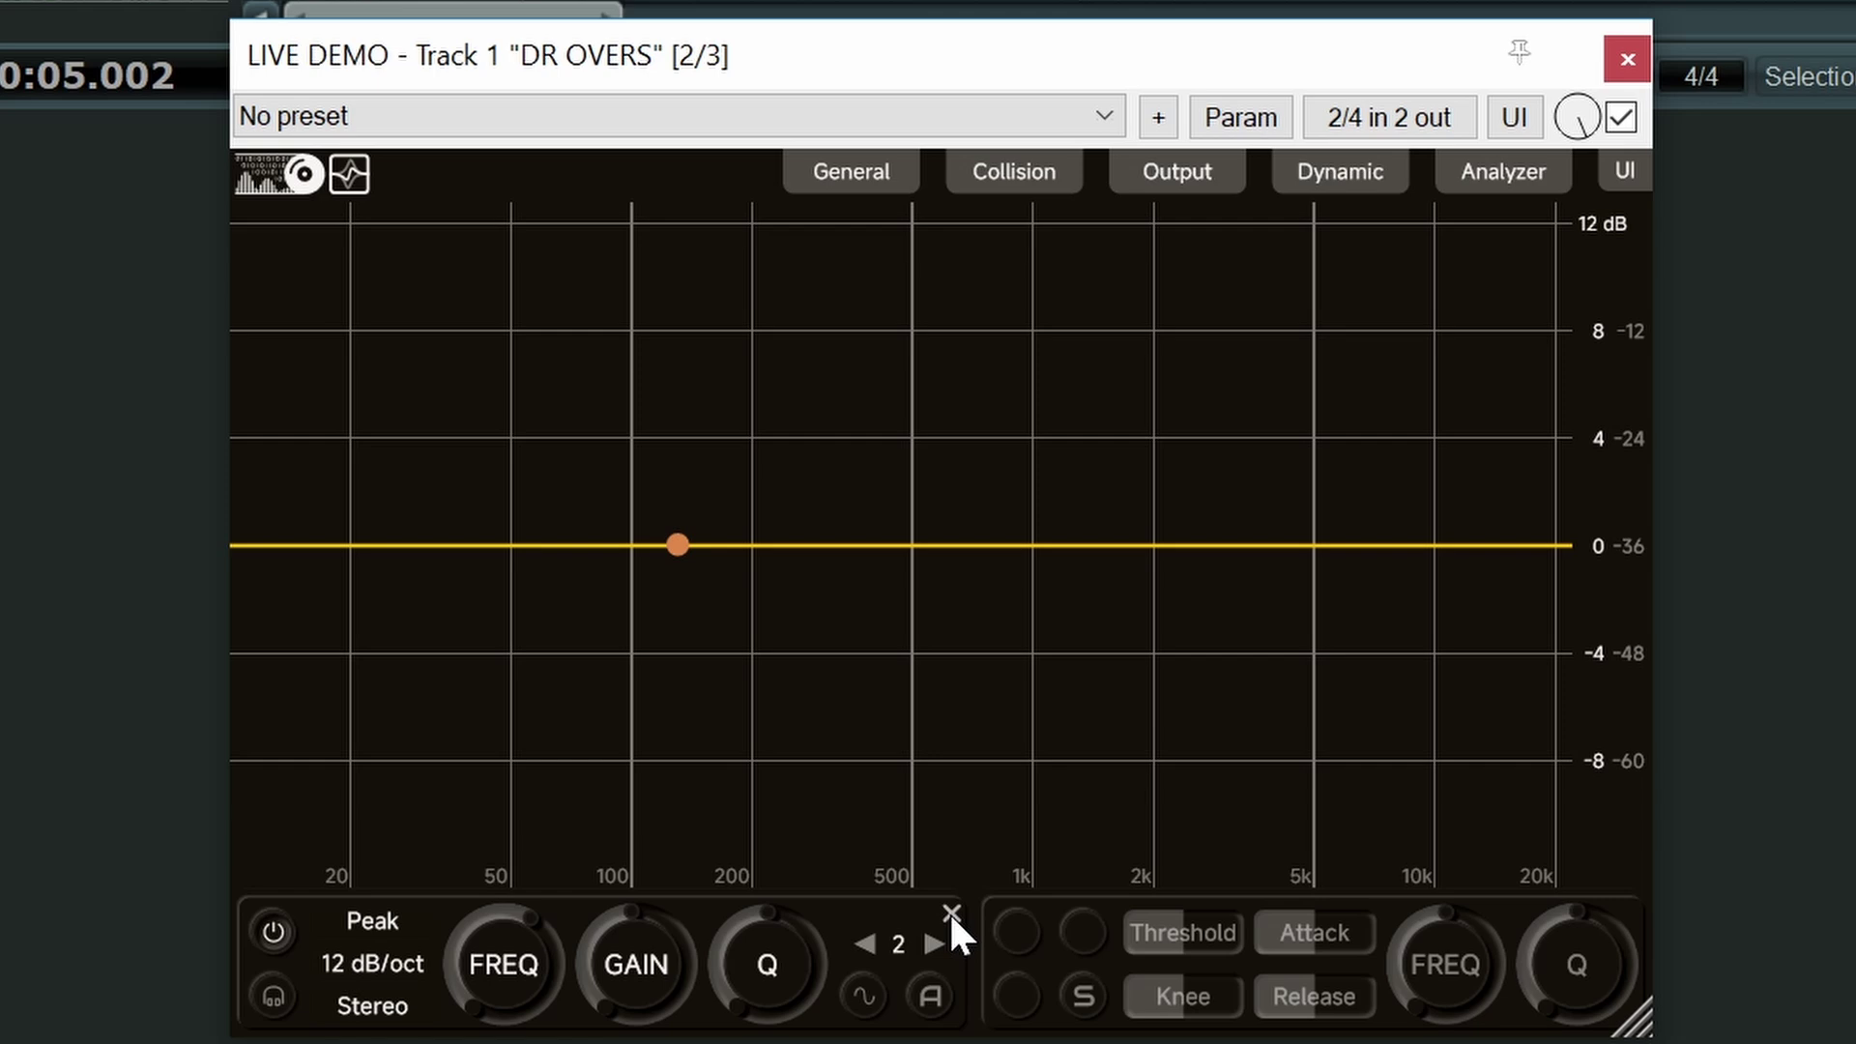
- Delete the leftover low band and add a dynamic band near 1.7 kHz
{"action": "left_click", "coordinate": [951, 912]}
{"action": "left_click", "coordinate": [1126, 545]}
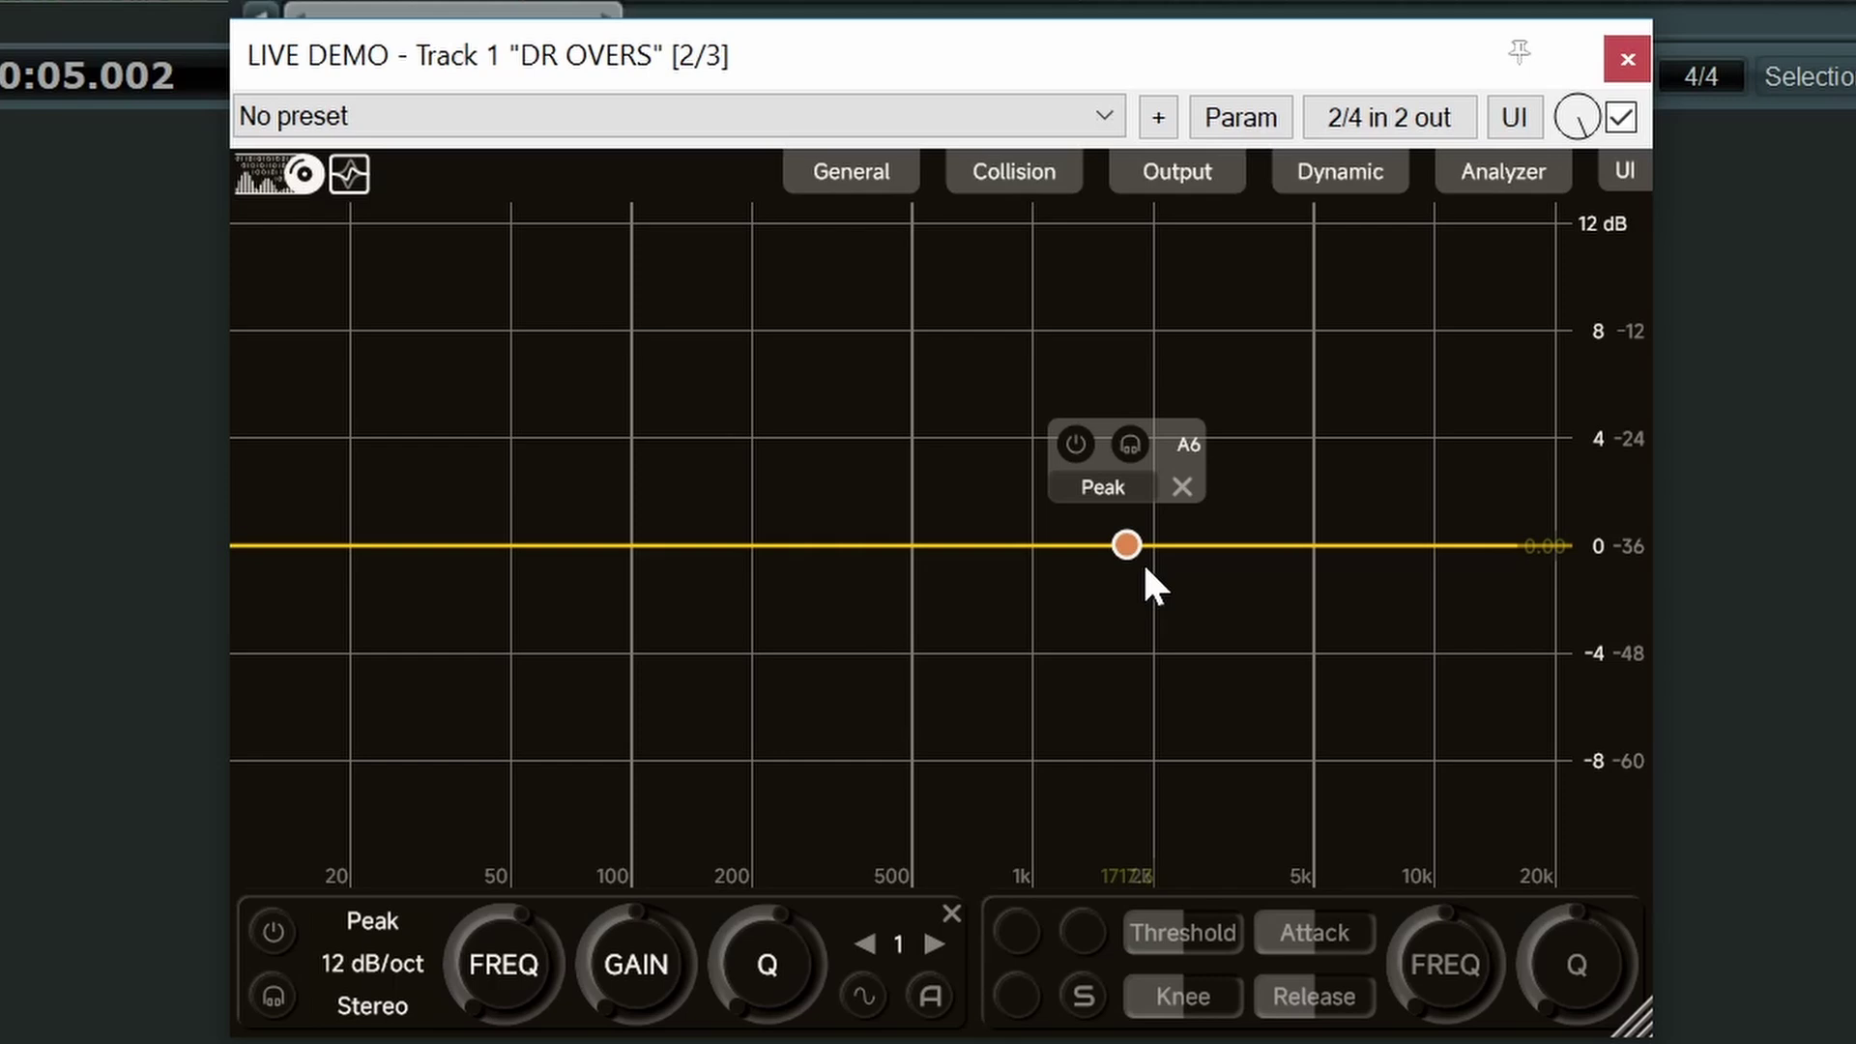
{"action": "left_click", "coordinate": [862, 993]}
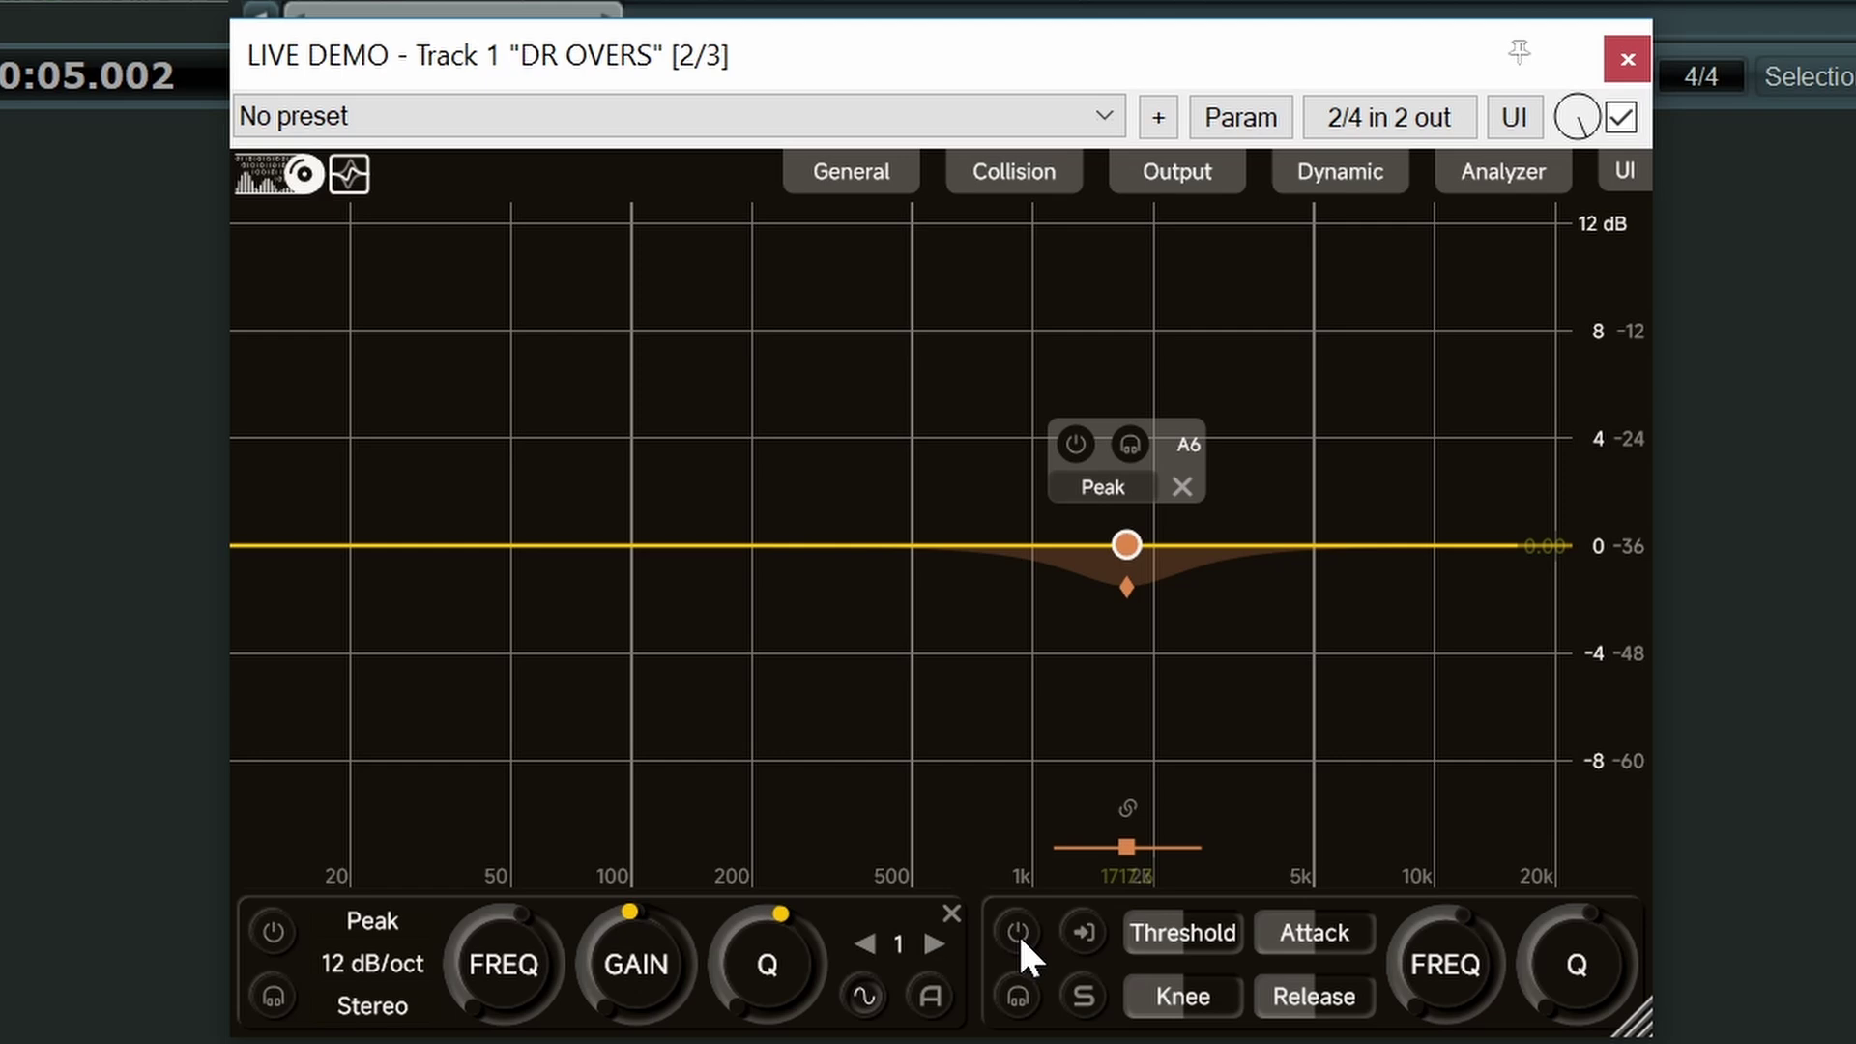
- Briefly solo the dynamic band, then set its threshold to -40
{"action": "left_click", "coordinate": [1015, 994]}
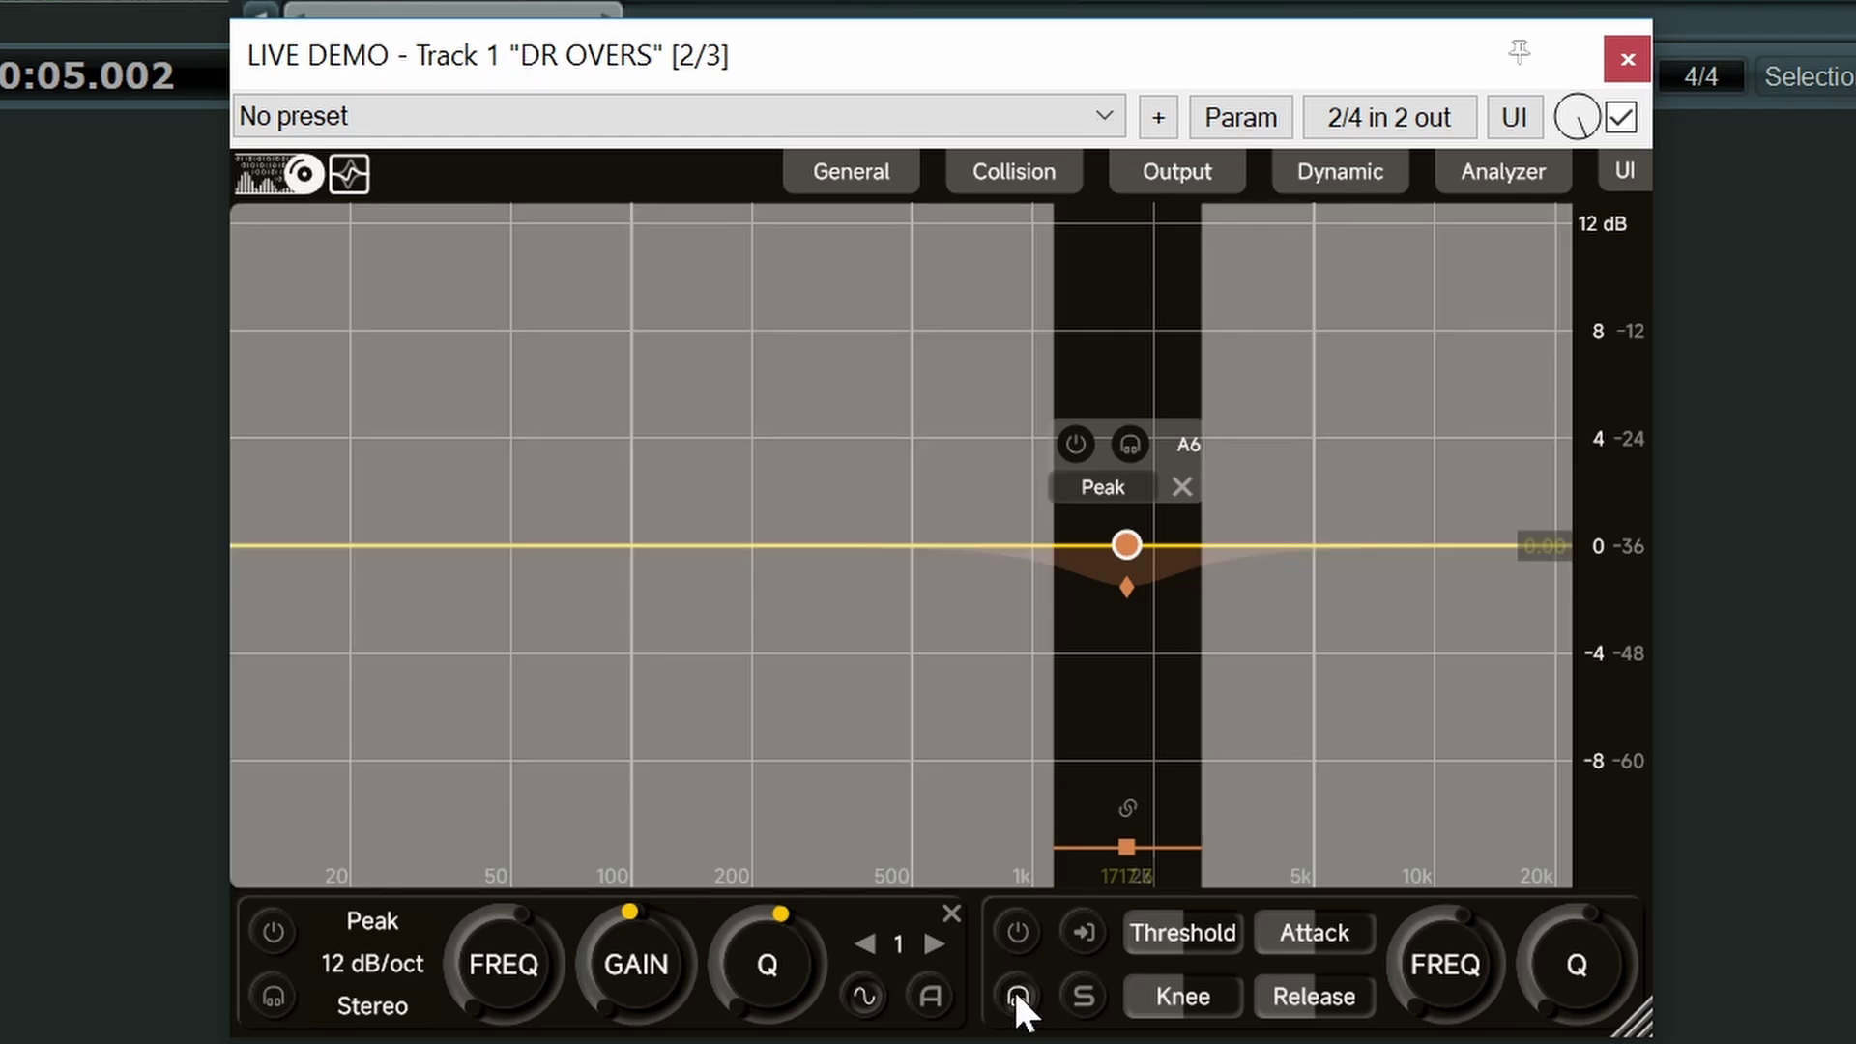
{"action": "left_click", "coordinate": [1015, 993]}
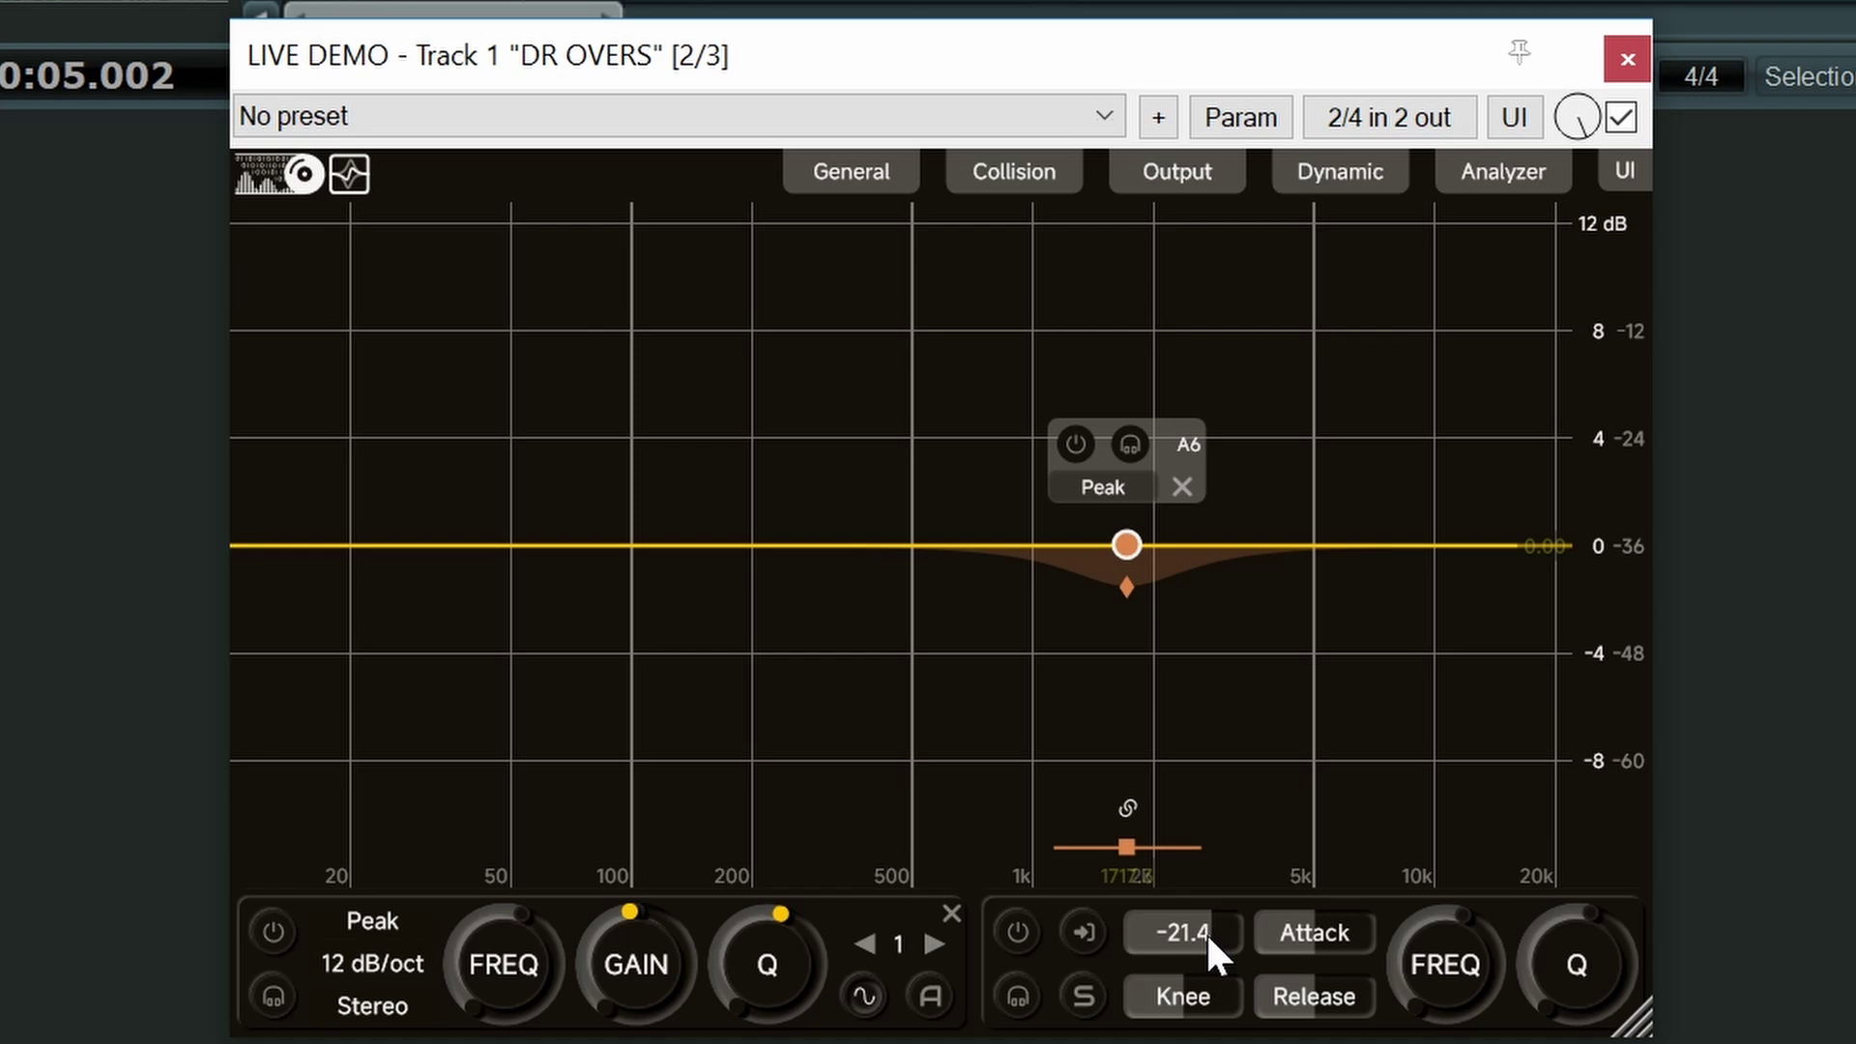
{"action": "double_click", "coordinate": [1147, 931]}
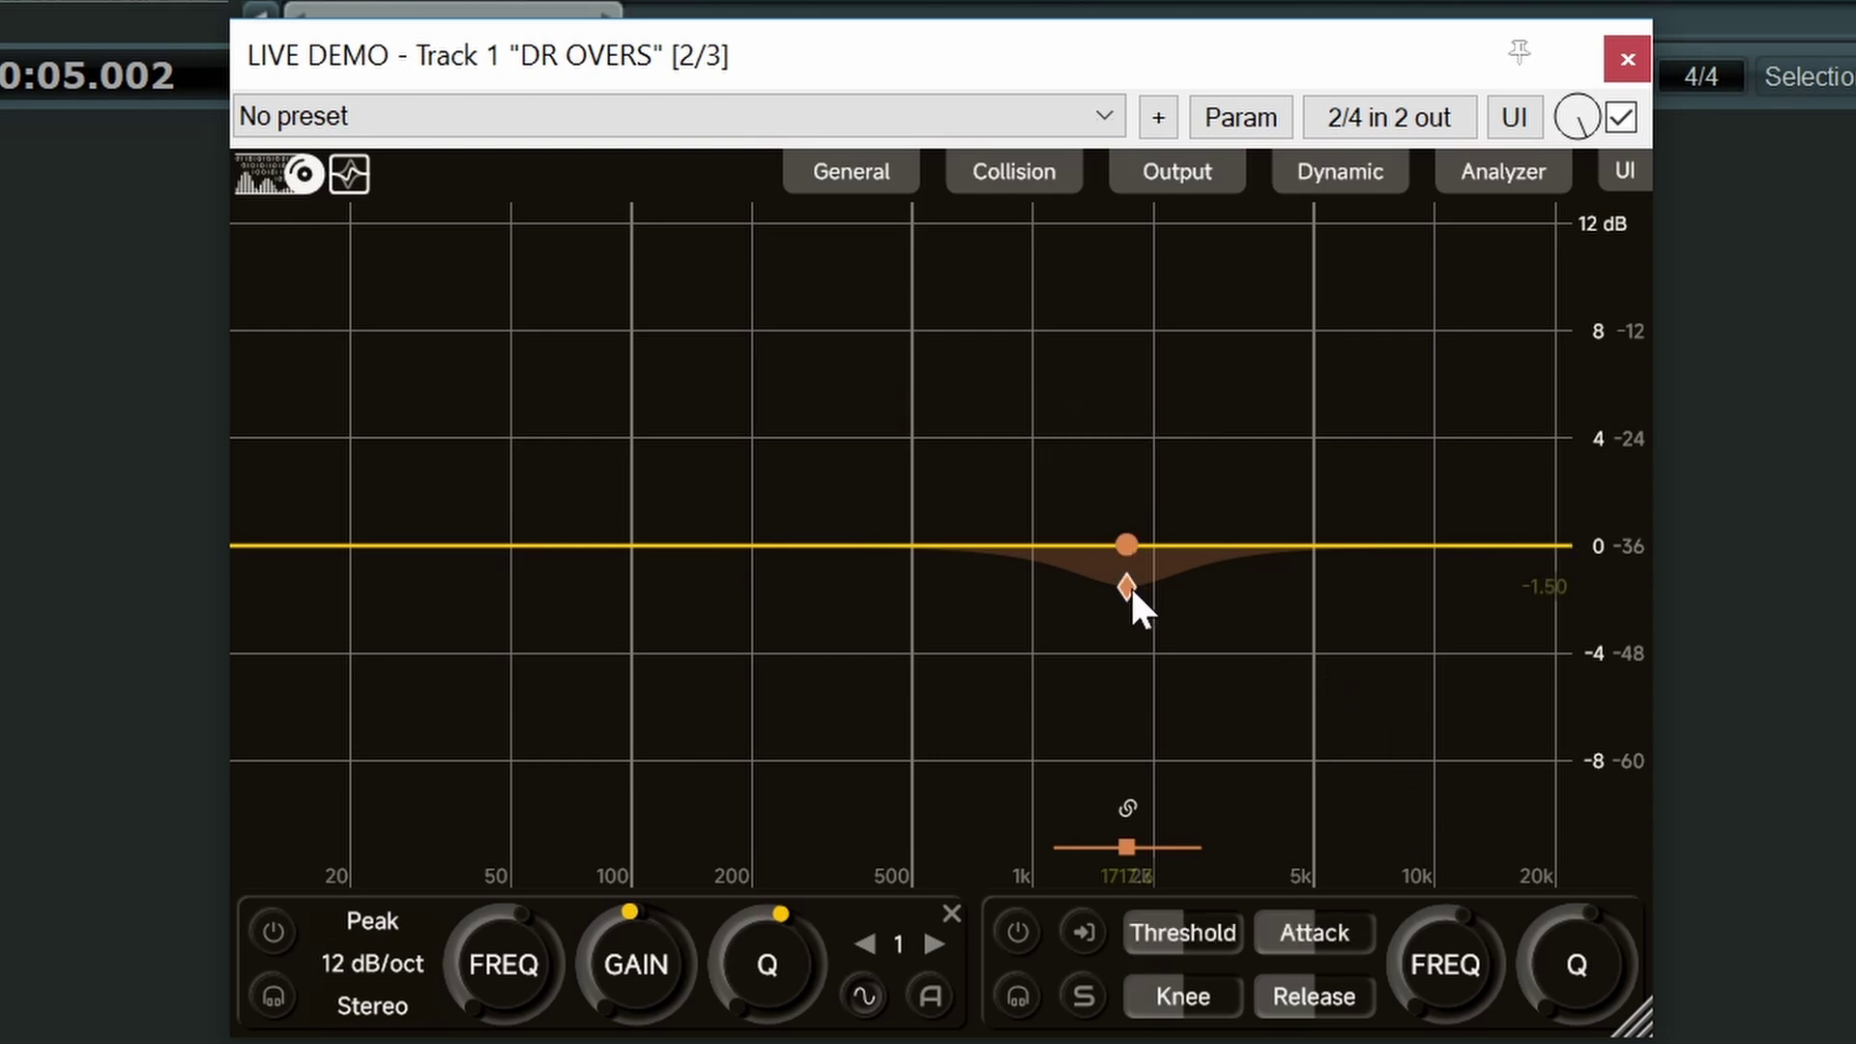
- Audition the dynamic band during playback, leaving a -1.45 dB dip around 1364 Hz
{"action": "left_click_drag", "start_coordinate": [1132, 591], "coordinate": [1108, 620]}
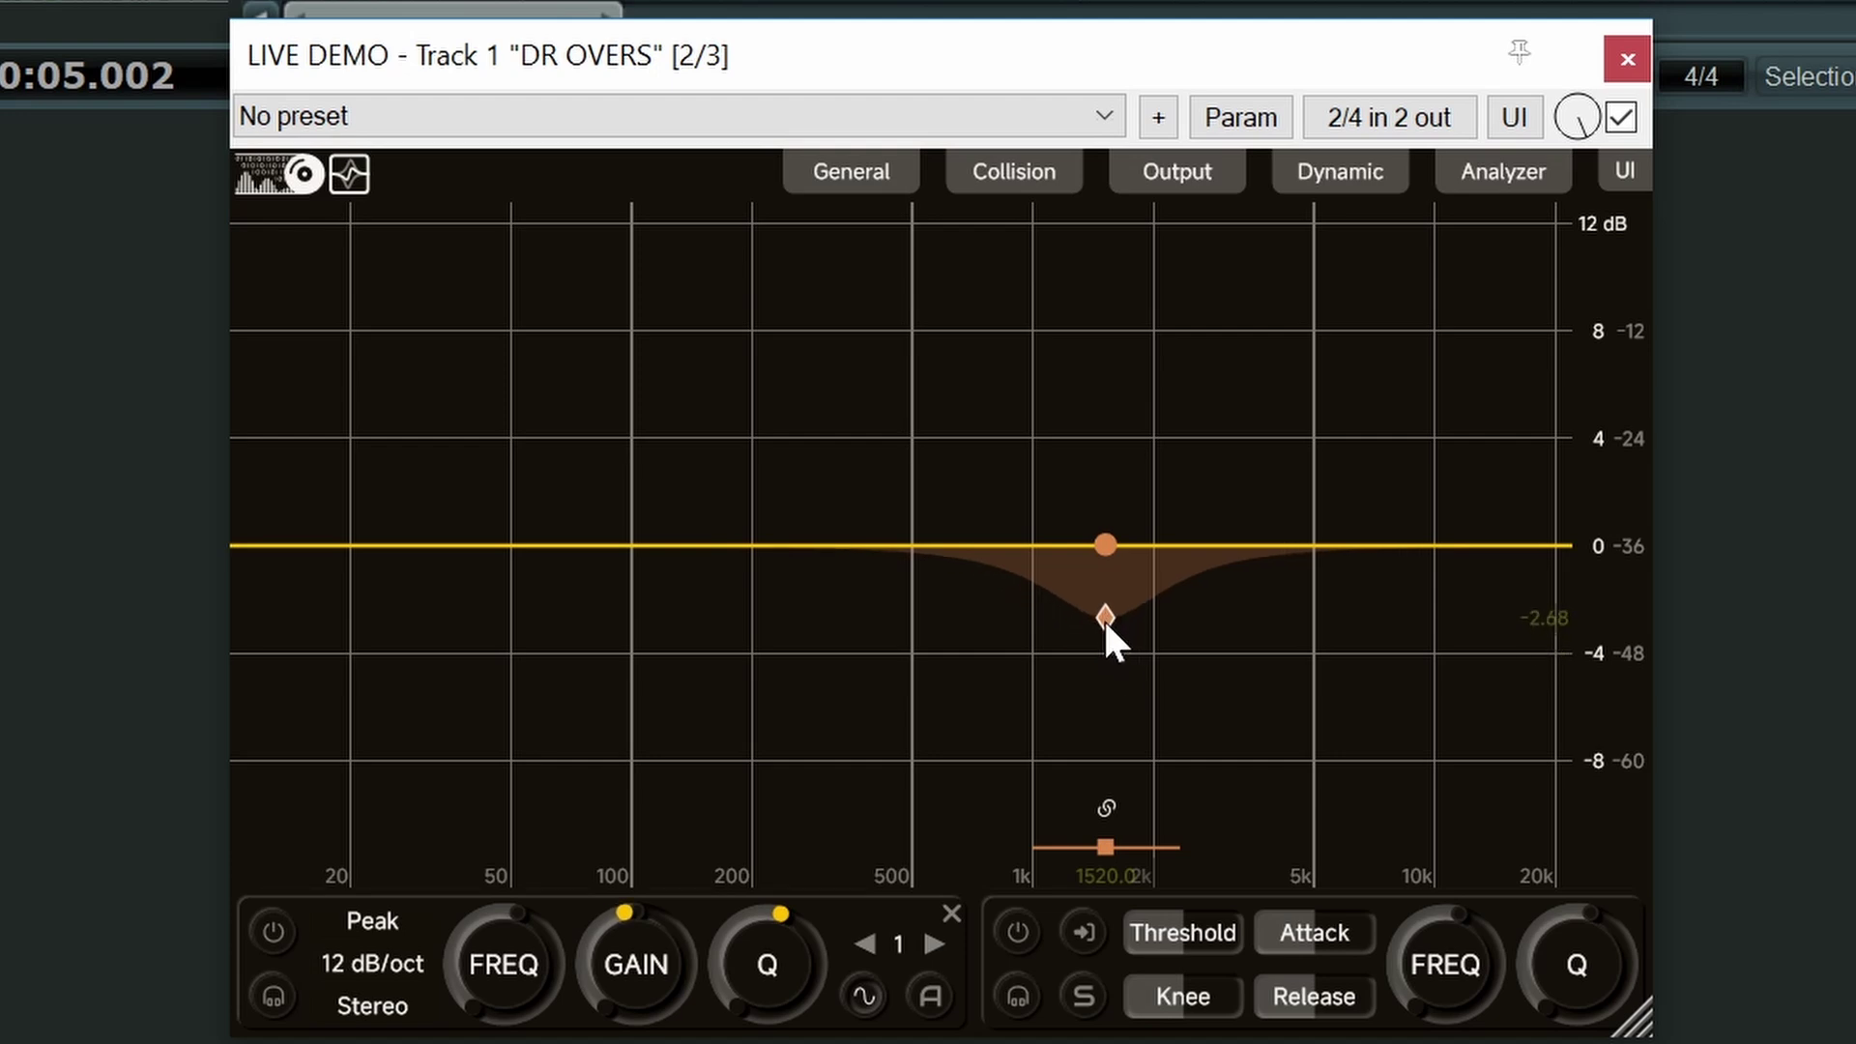
{"action": "key", "text": "space"}
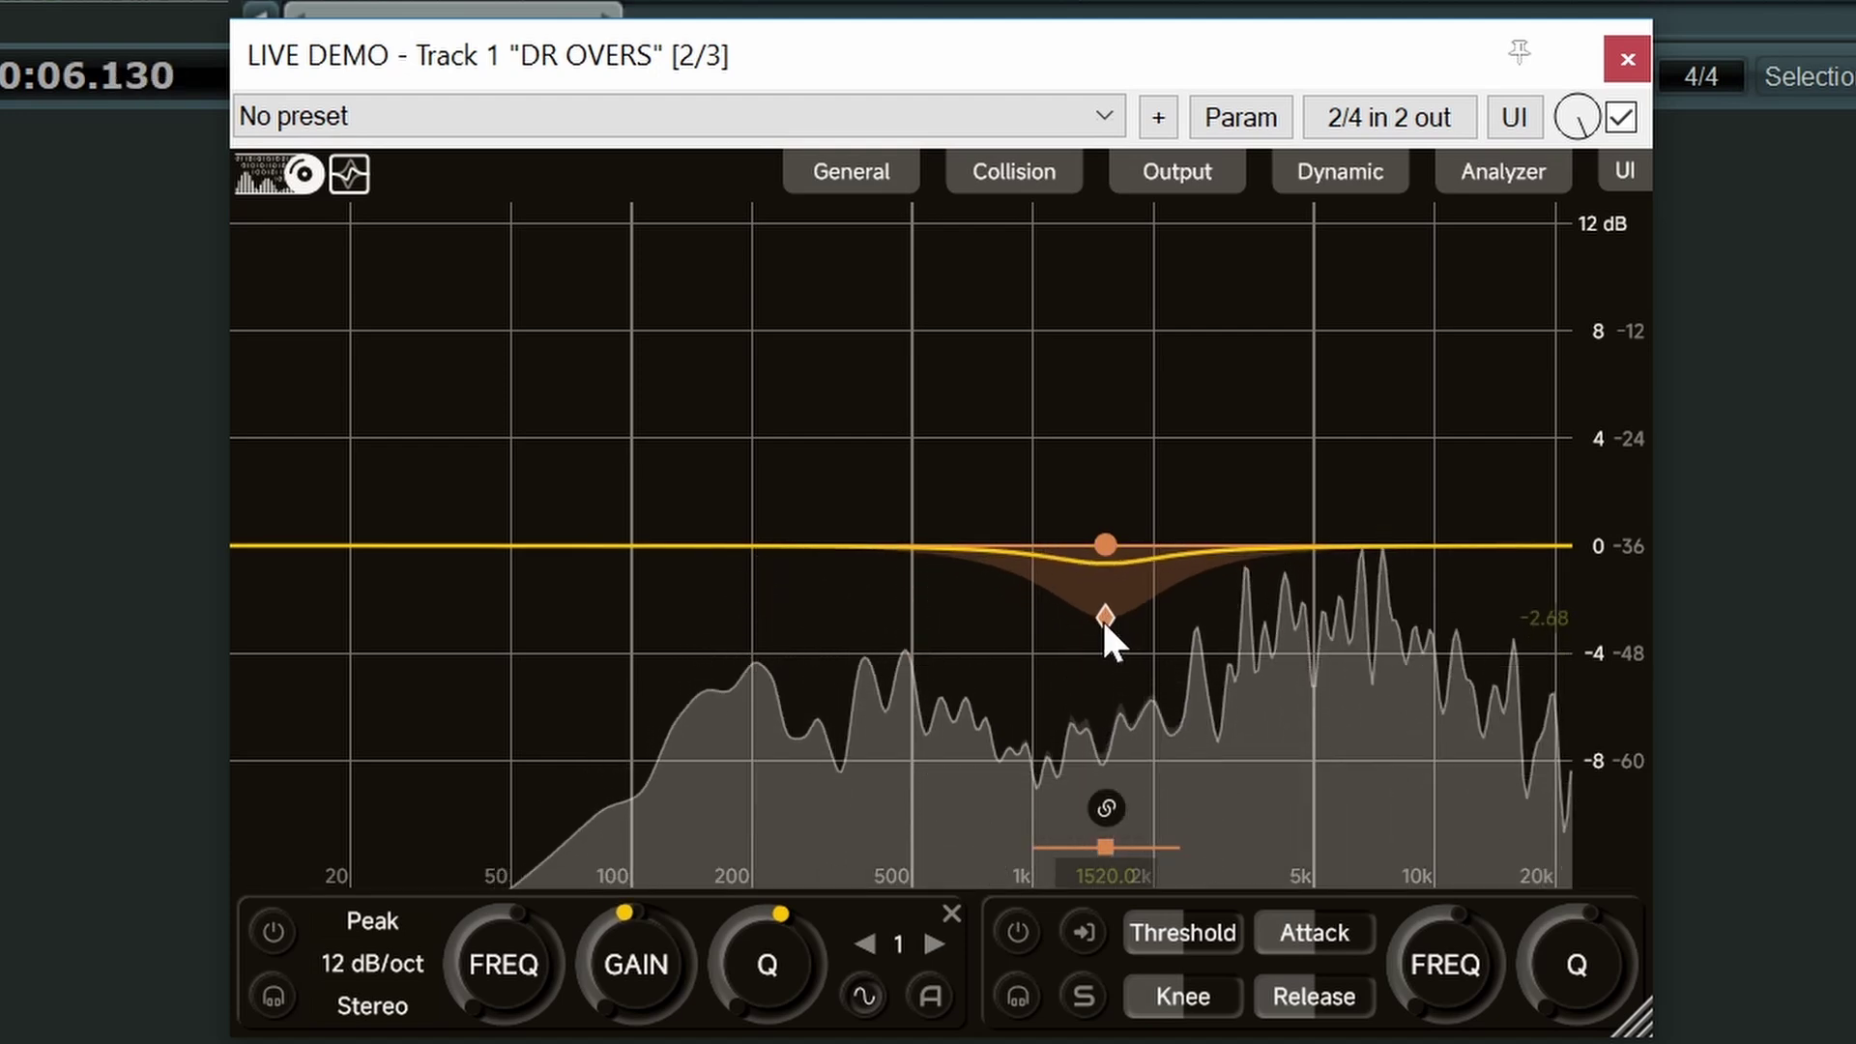
{"action": "left_click_drag", "start_coordinate": [1104, 618], "coordinate": [1109, 737]}
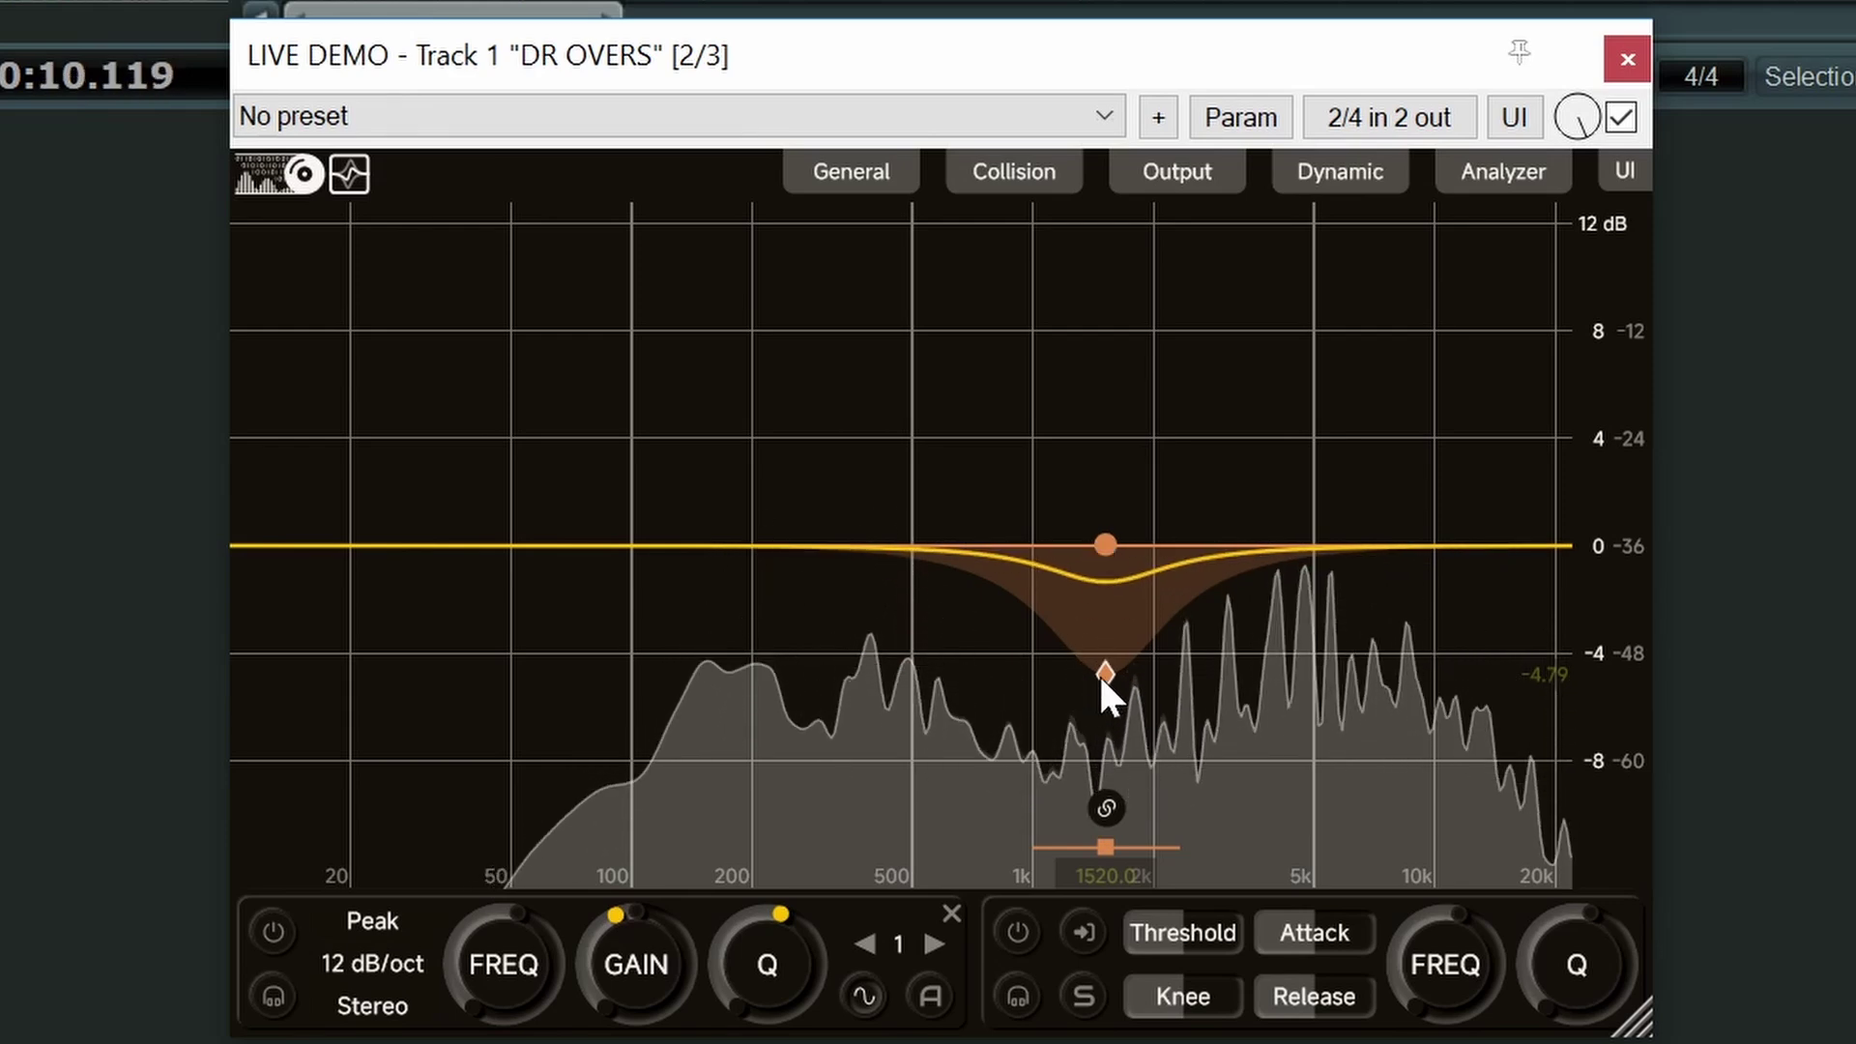
{"action": "left_click_drag", "start_coordinate": [1105, 673], "coordinate": [1094, 444]}
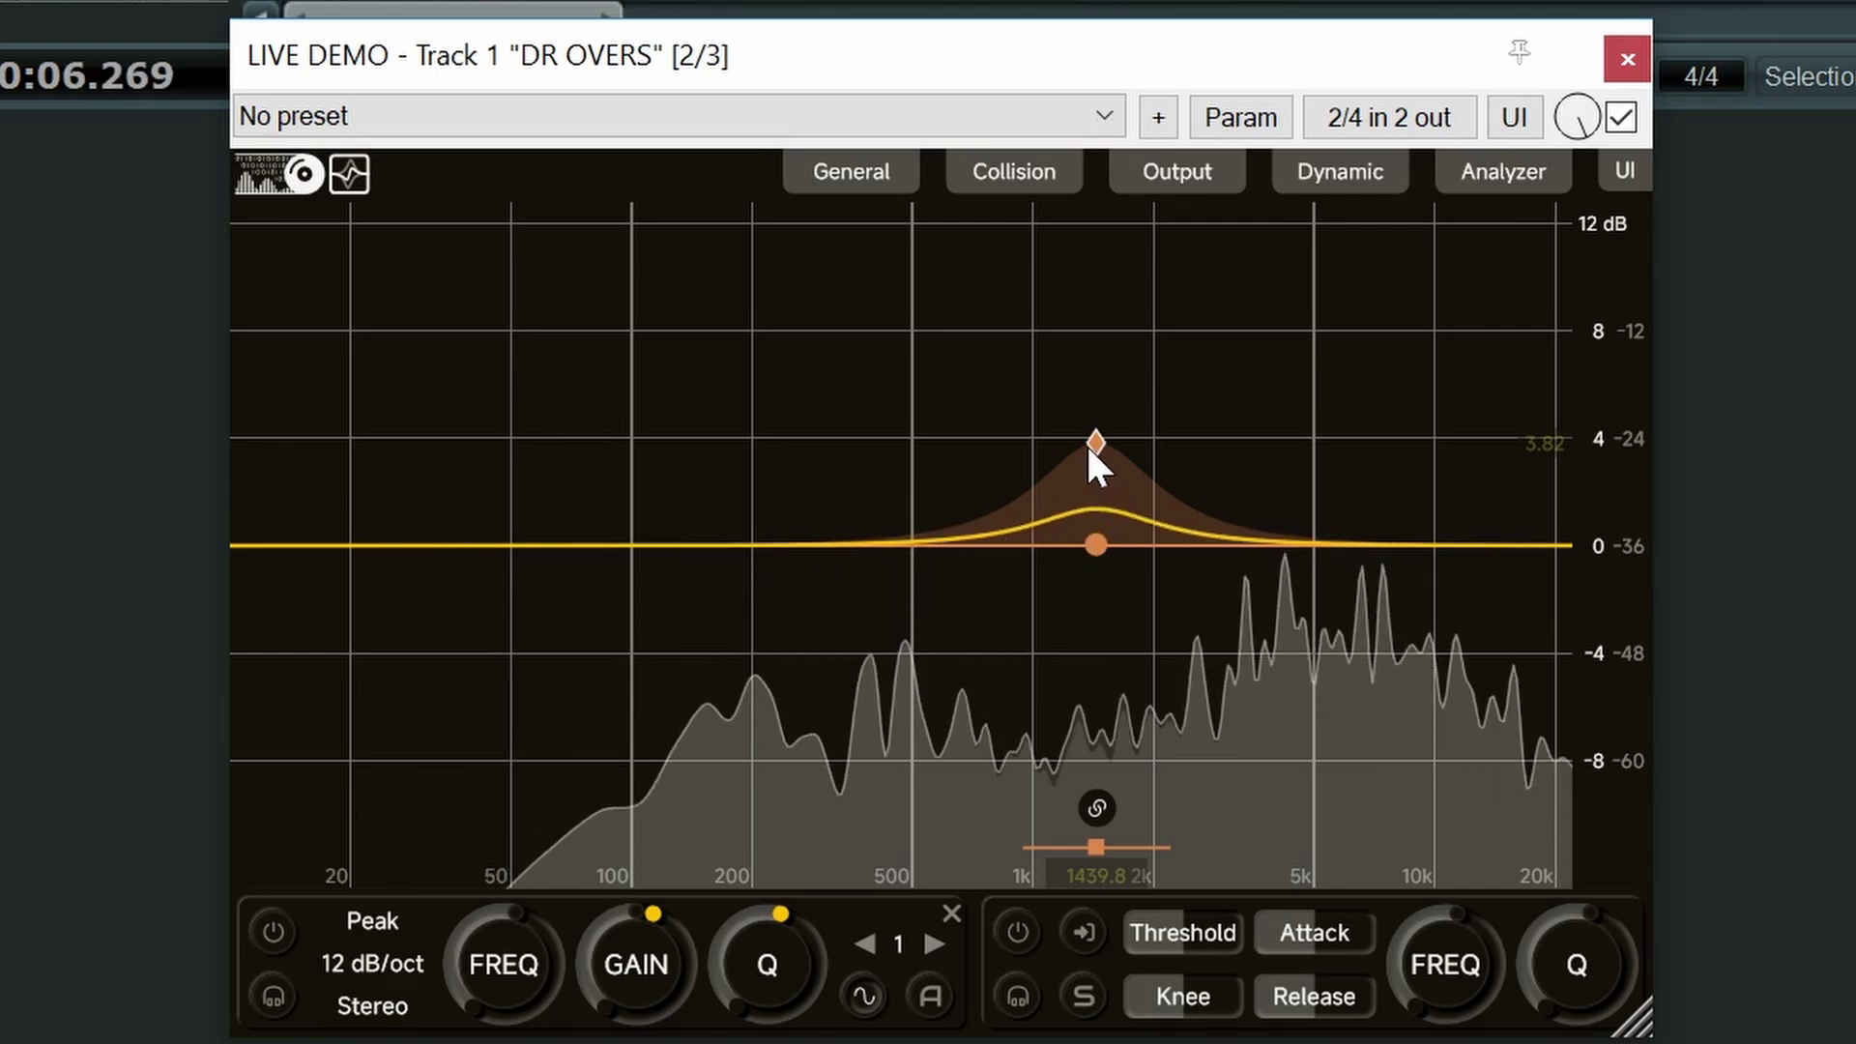
{"action": "left_click_drag", "start_coordinate": [1089, 443], "coordinate": [1100, 716]}
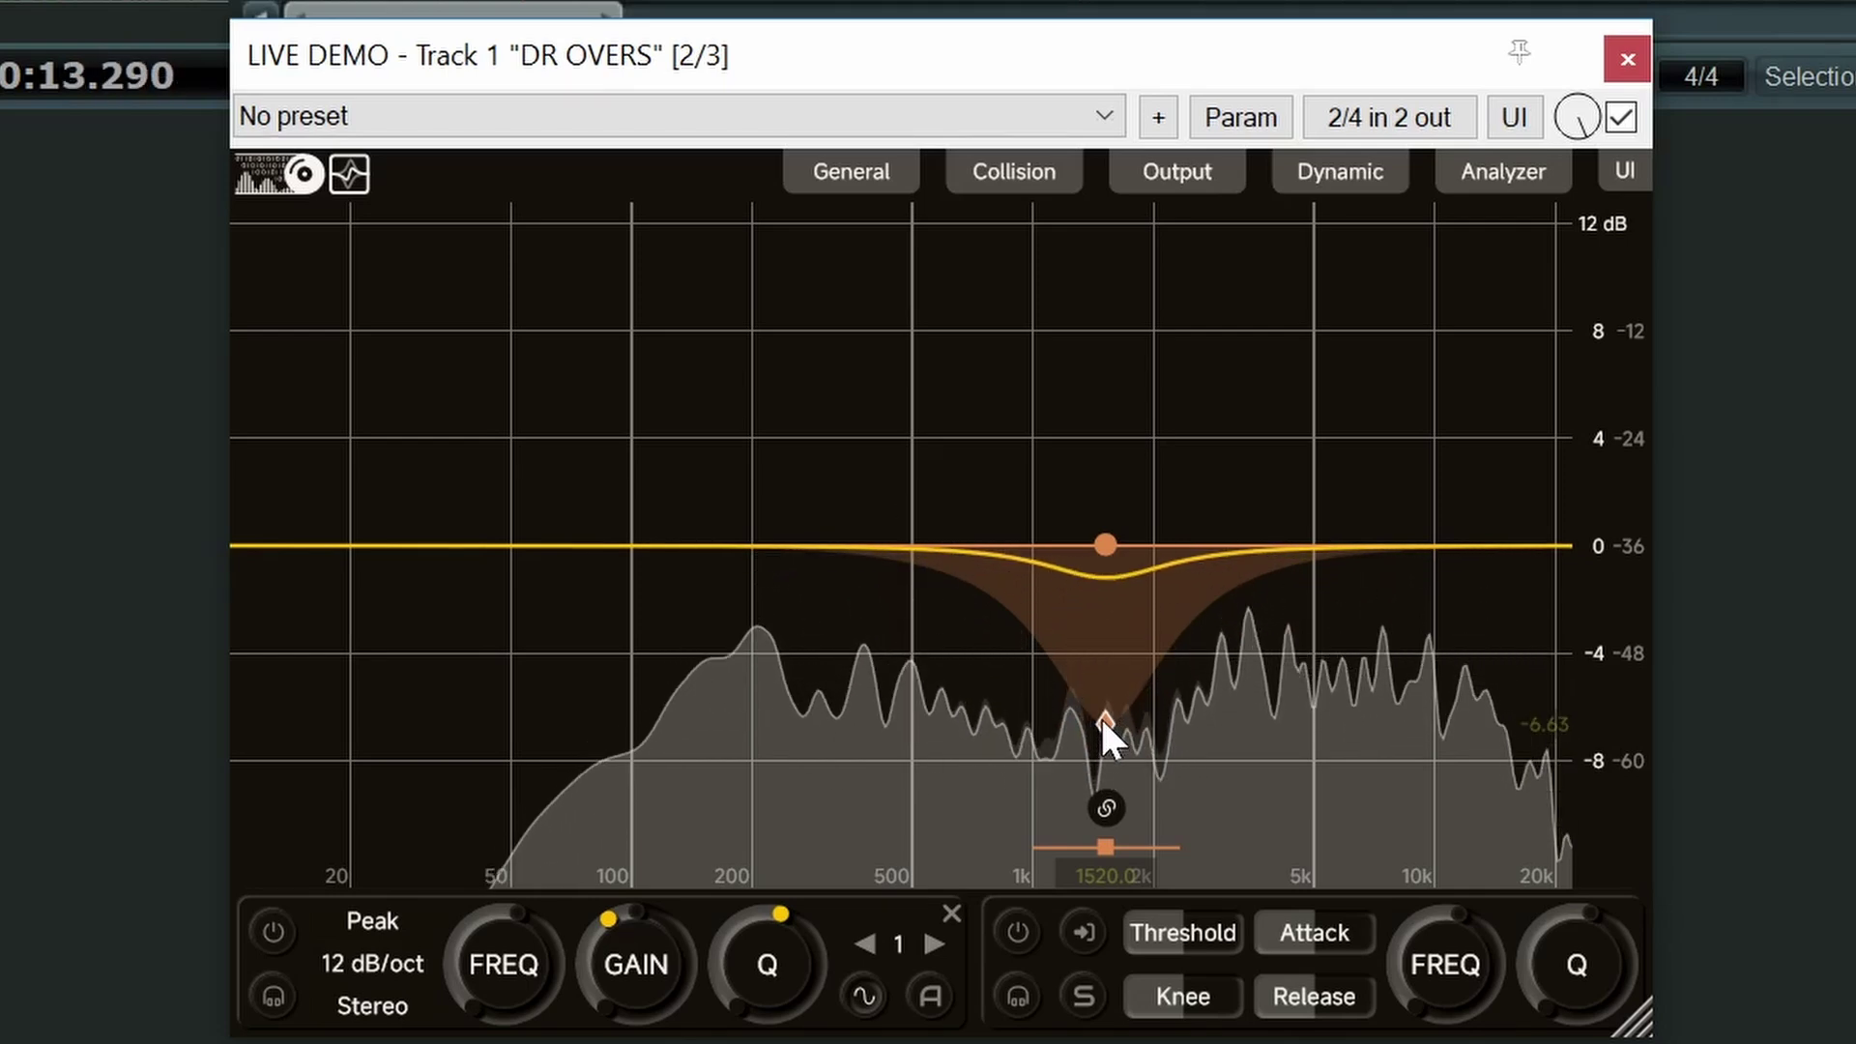
{"action": "left_click_drag", "start_coordinate": [1104, 715], "coordinate": [1097, 530]}
{"action": "key", "text": "space"}
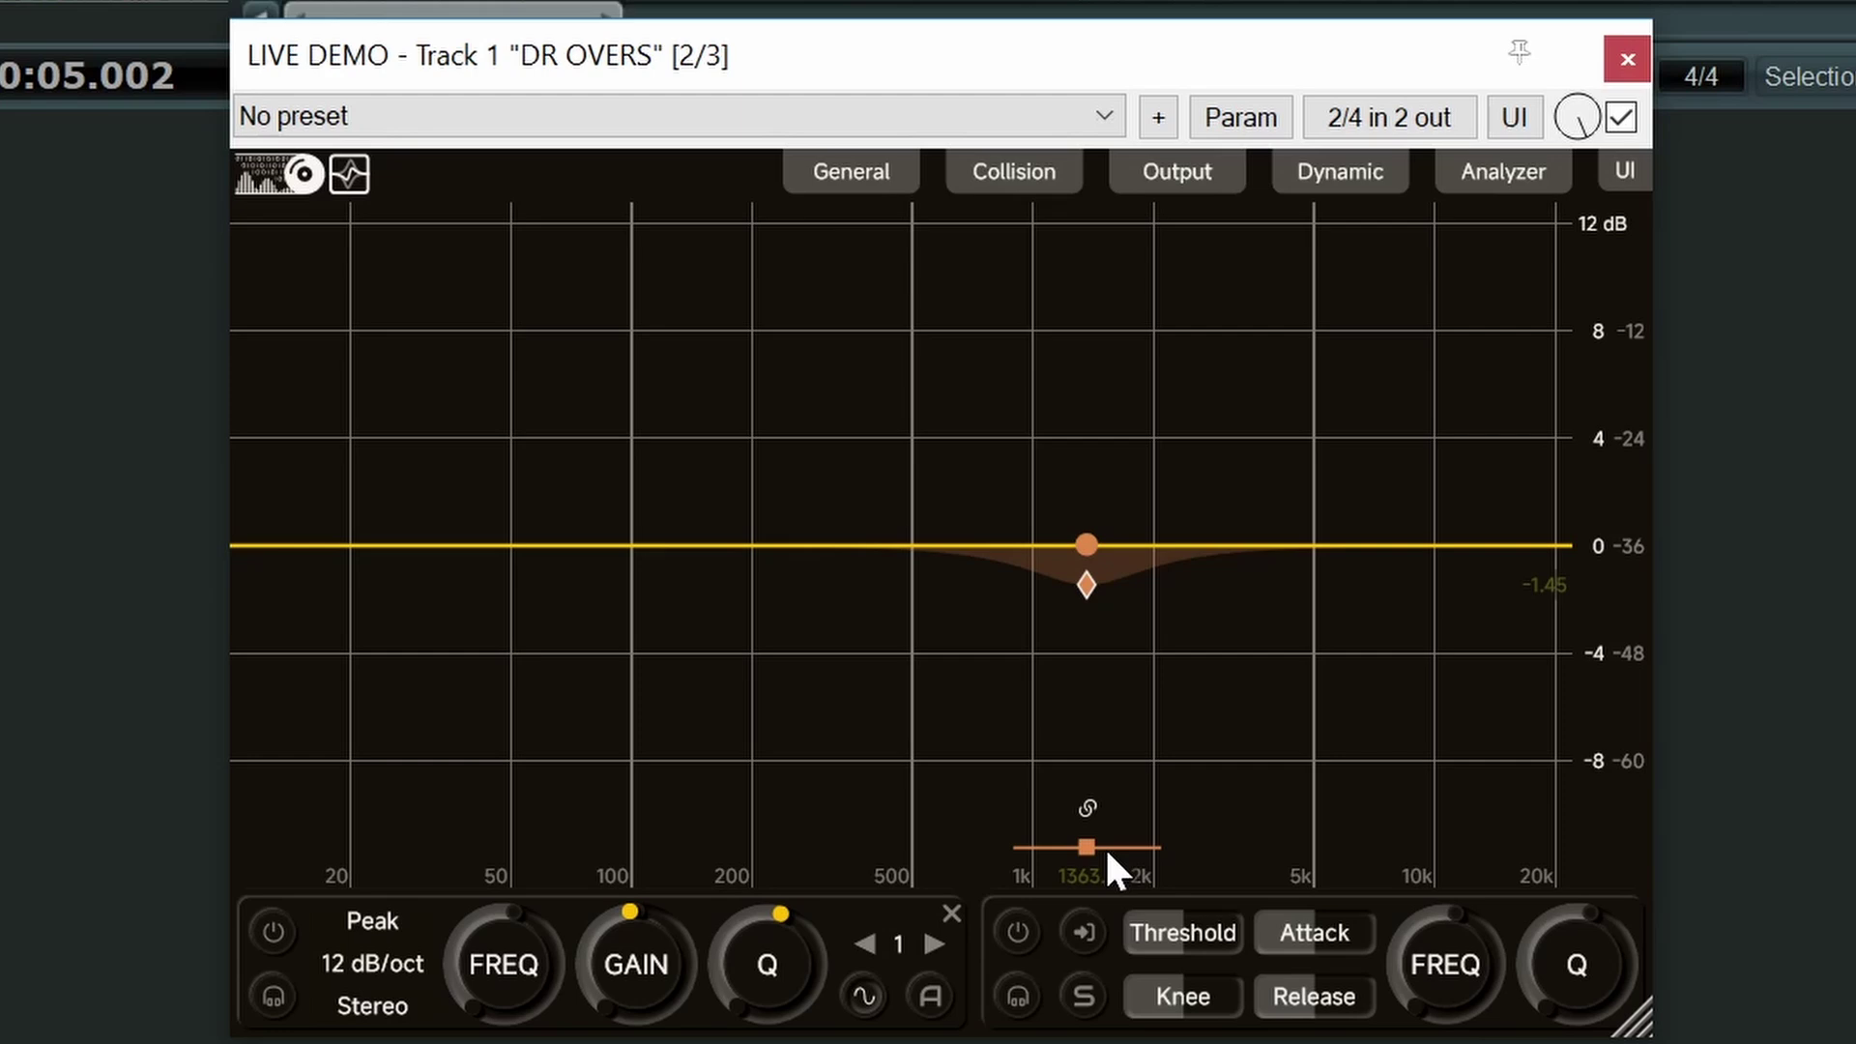
- Sweep the detection frequency between about 205 and 565 Hz, then delete the dynamic band
{"action": "mouse_move", "coordinate": [1127, 920]}
{"action": "left_click_drag", "start_coordinate": [1086, 843], "coordinate": [790, 842]}
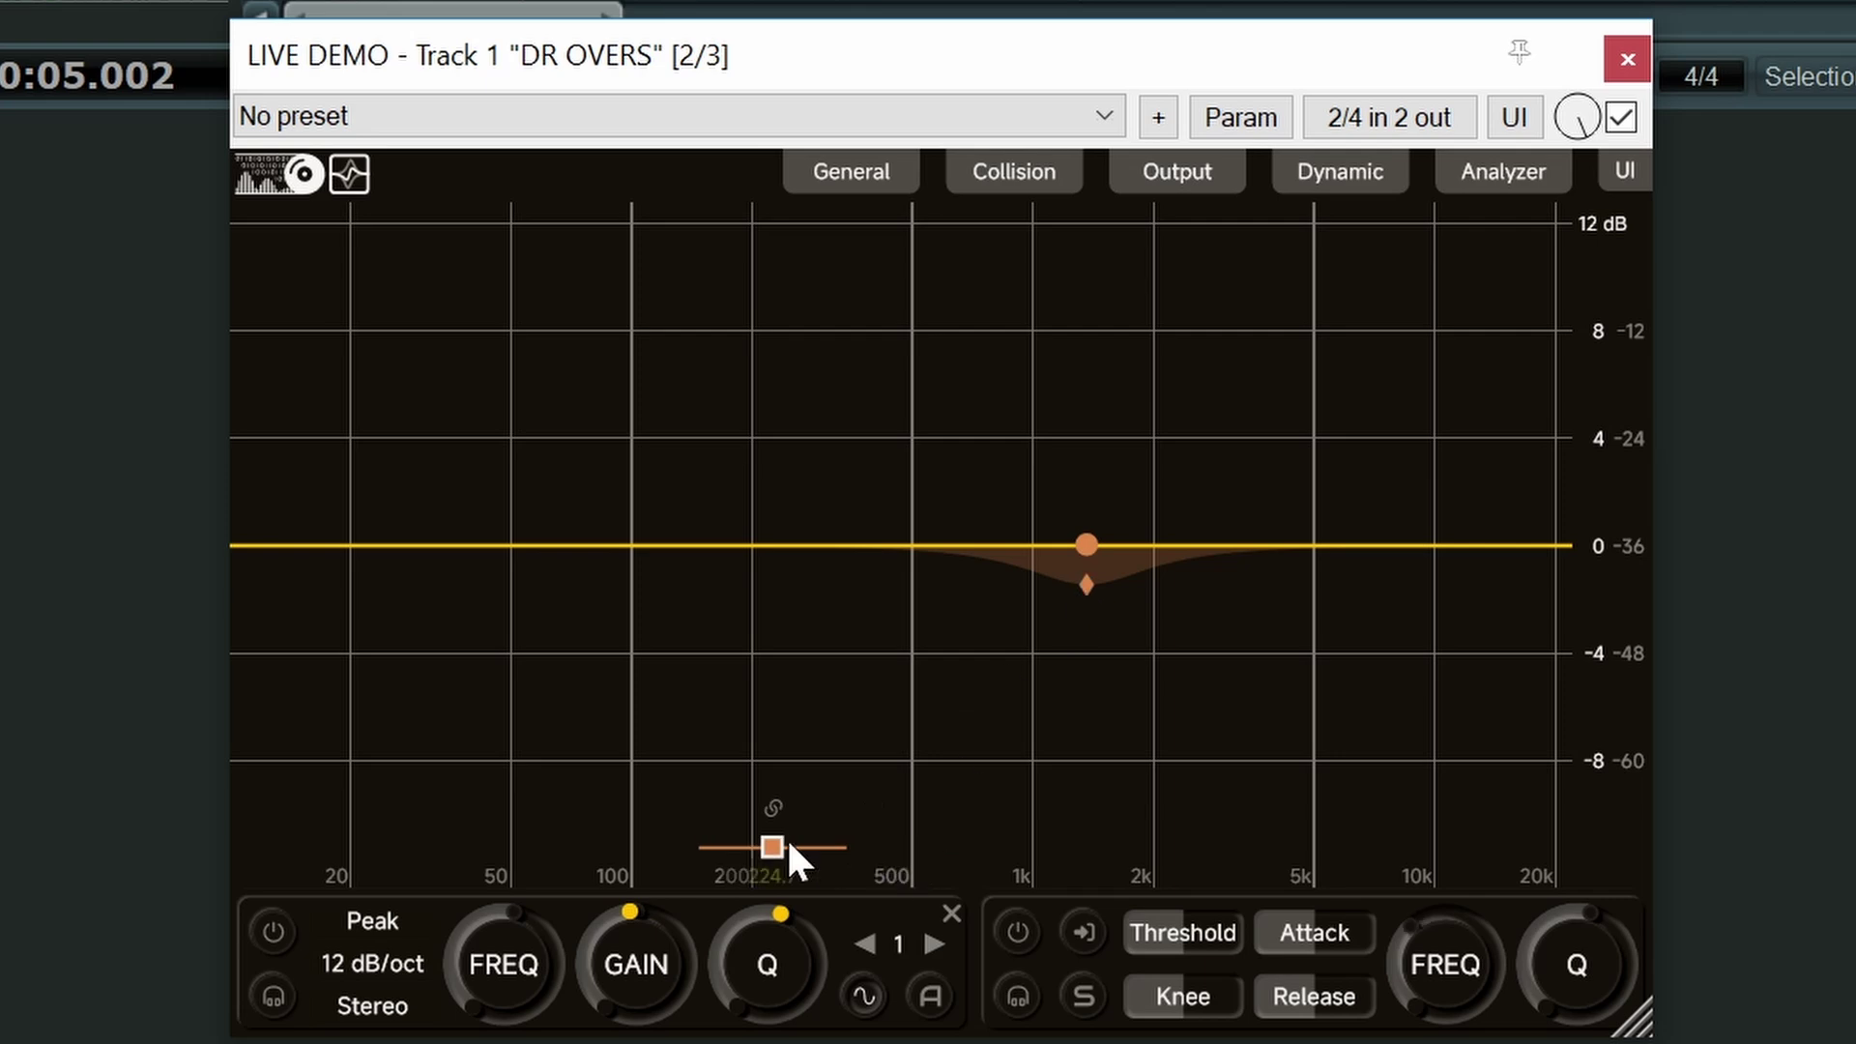
{"action": "mouse_move", "coordinate": [768, 835]}
{"action": "left_mouse_down"}
{"action": "mouse_move", "coordinate": [675, 839]}
{"action": "mouse_move", "coordinate": [735, 835]}
{"action": "left_mouse_up"}
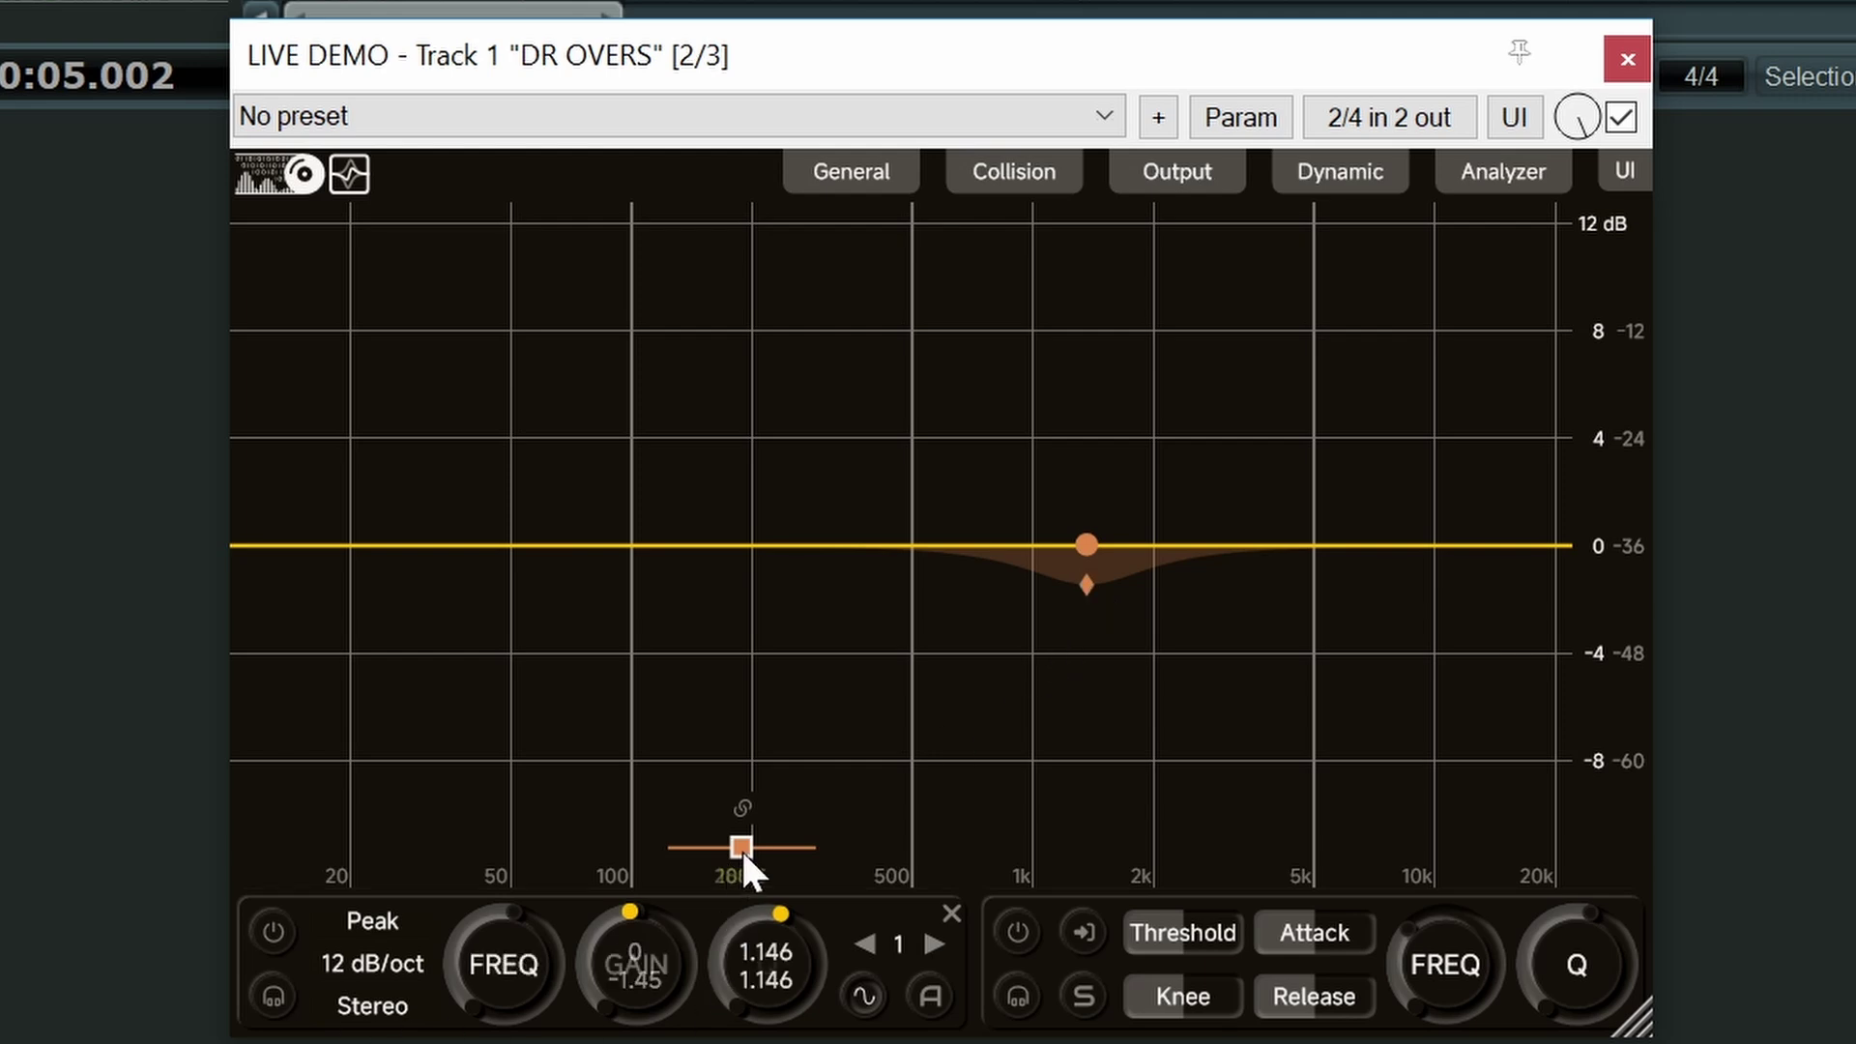
{"action": "scroll", "coordinate": [740, 848], "scroll_direction": "up", "scroll_amount": 4}
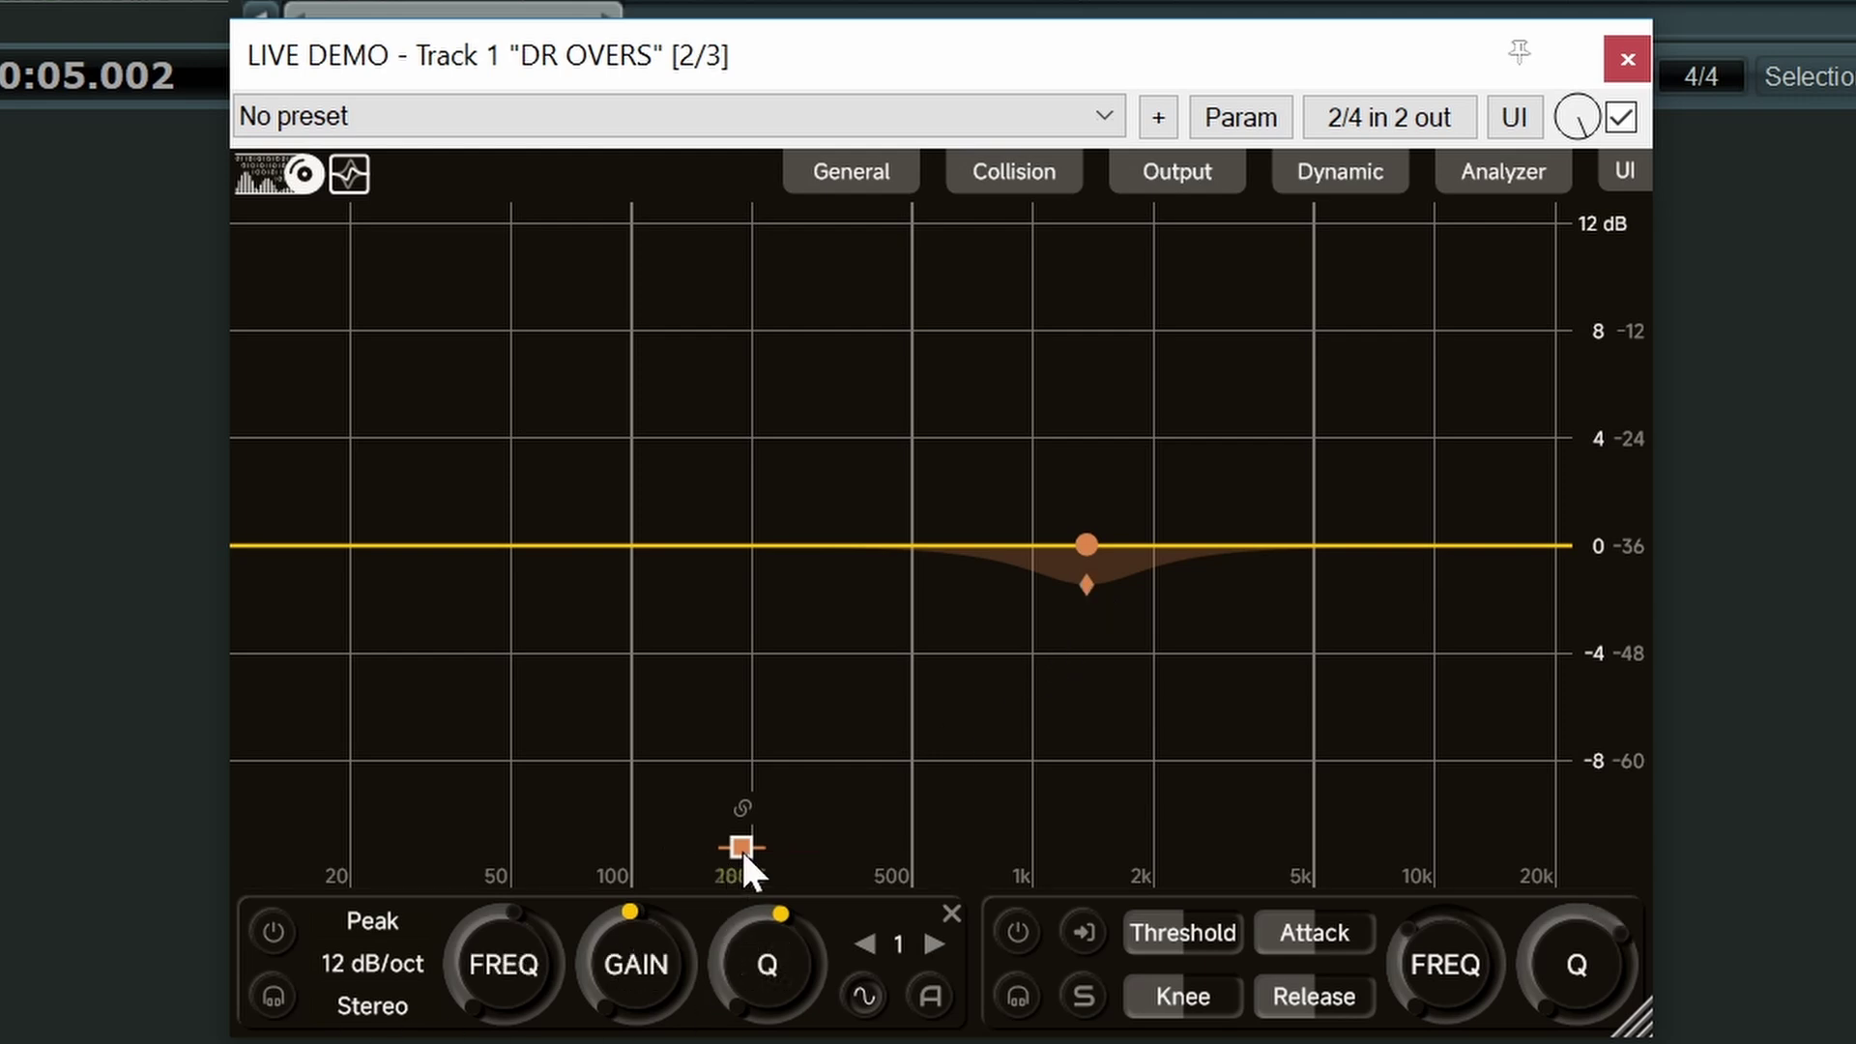
{"action": "scroll", "coordinate": [742, 849], "scroll_direction": "down", "scroll_amount": 5}
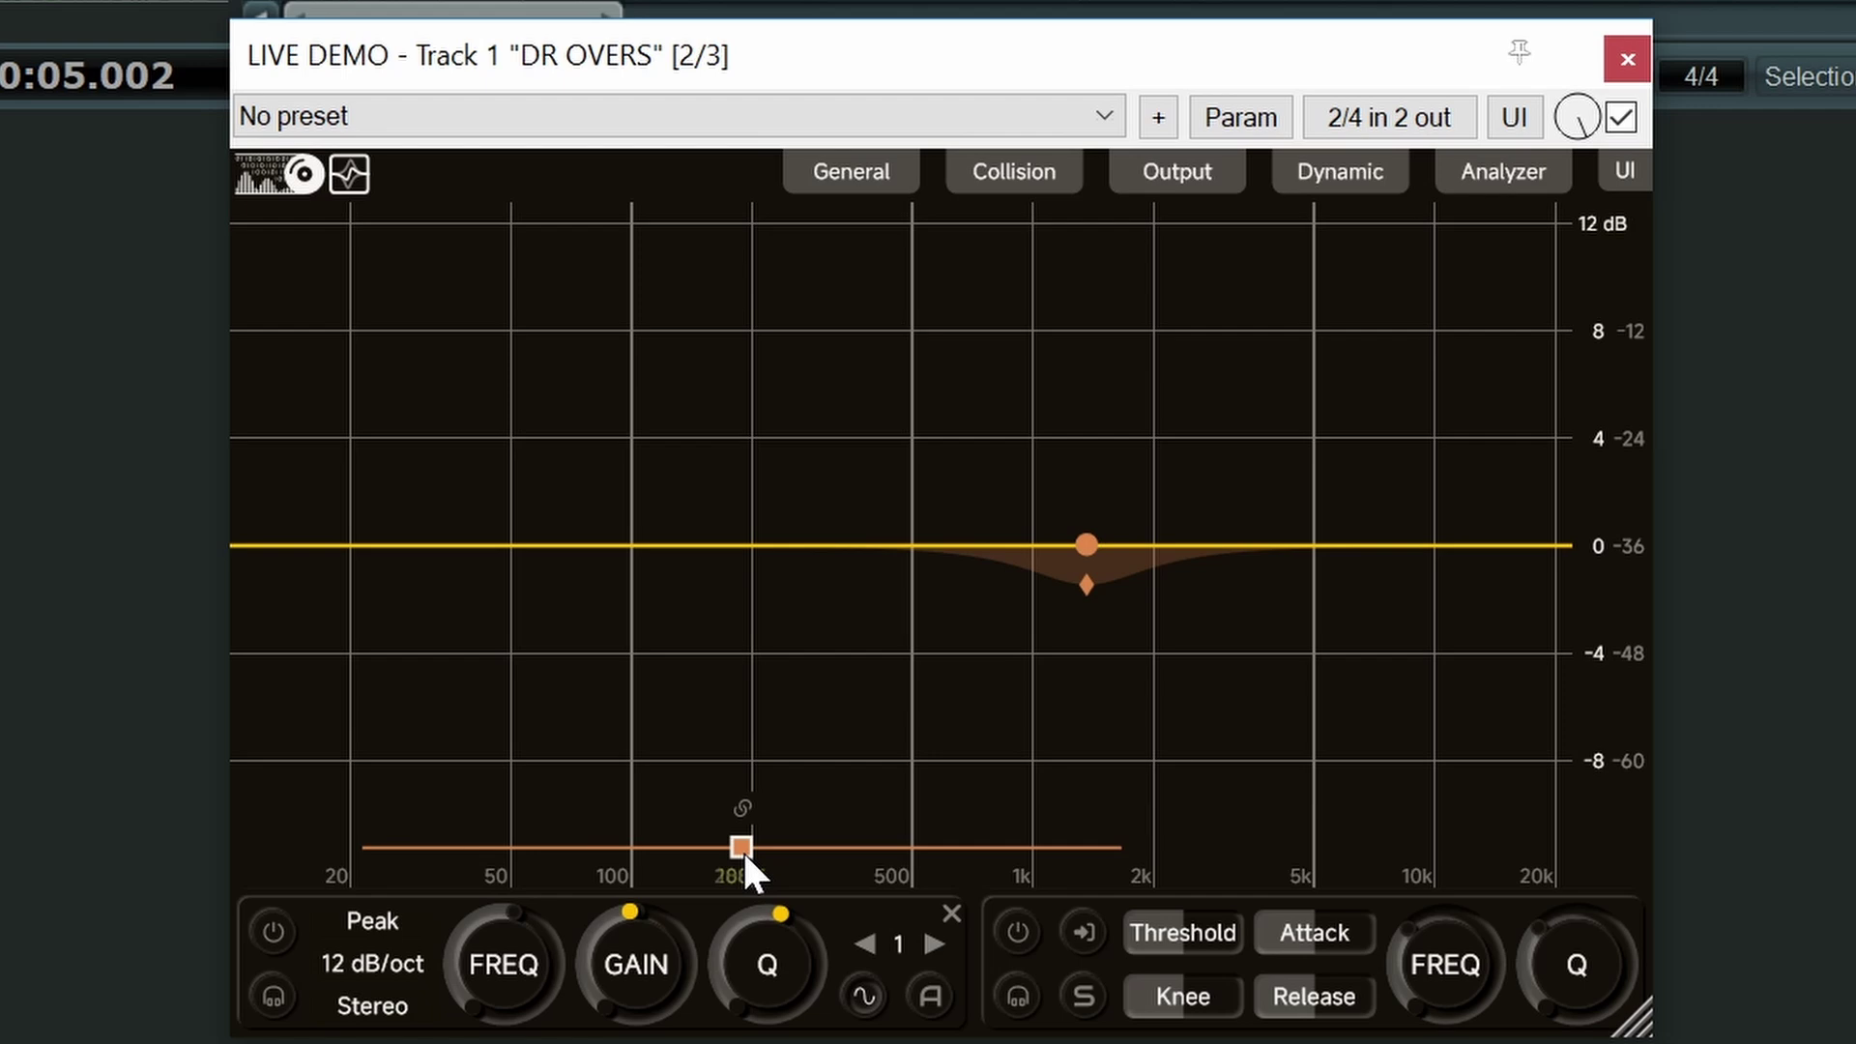
{"action": "scroll", "coordinate": [742, 849], "scroll_direction": "up", "scroll_amount": 5}
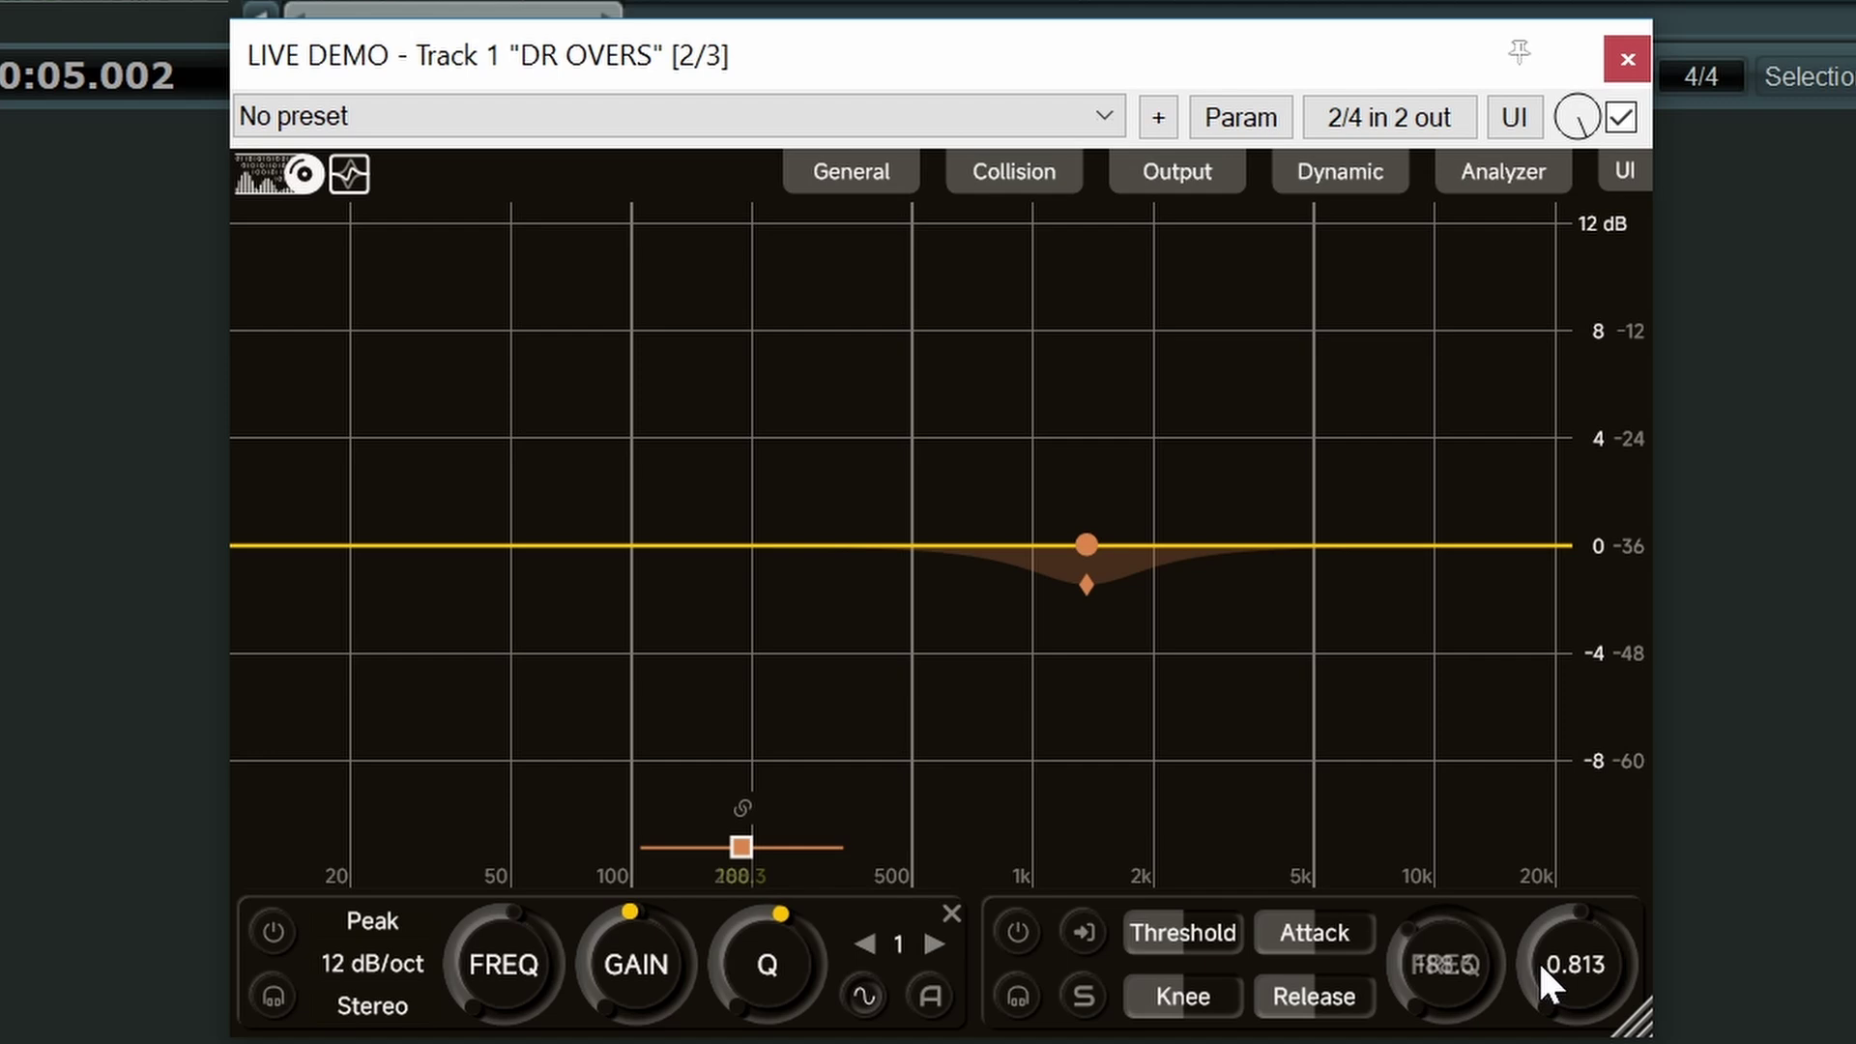
{"action": "left_click_drag", "start_coordinate": [1405, 982], "coordinate": [1535, 995]}
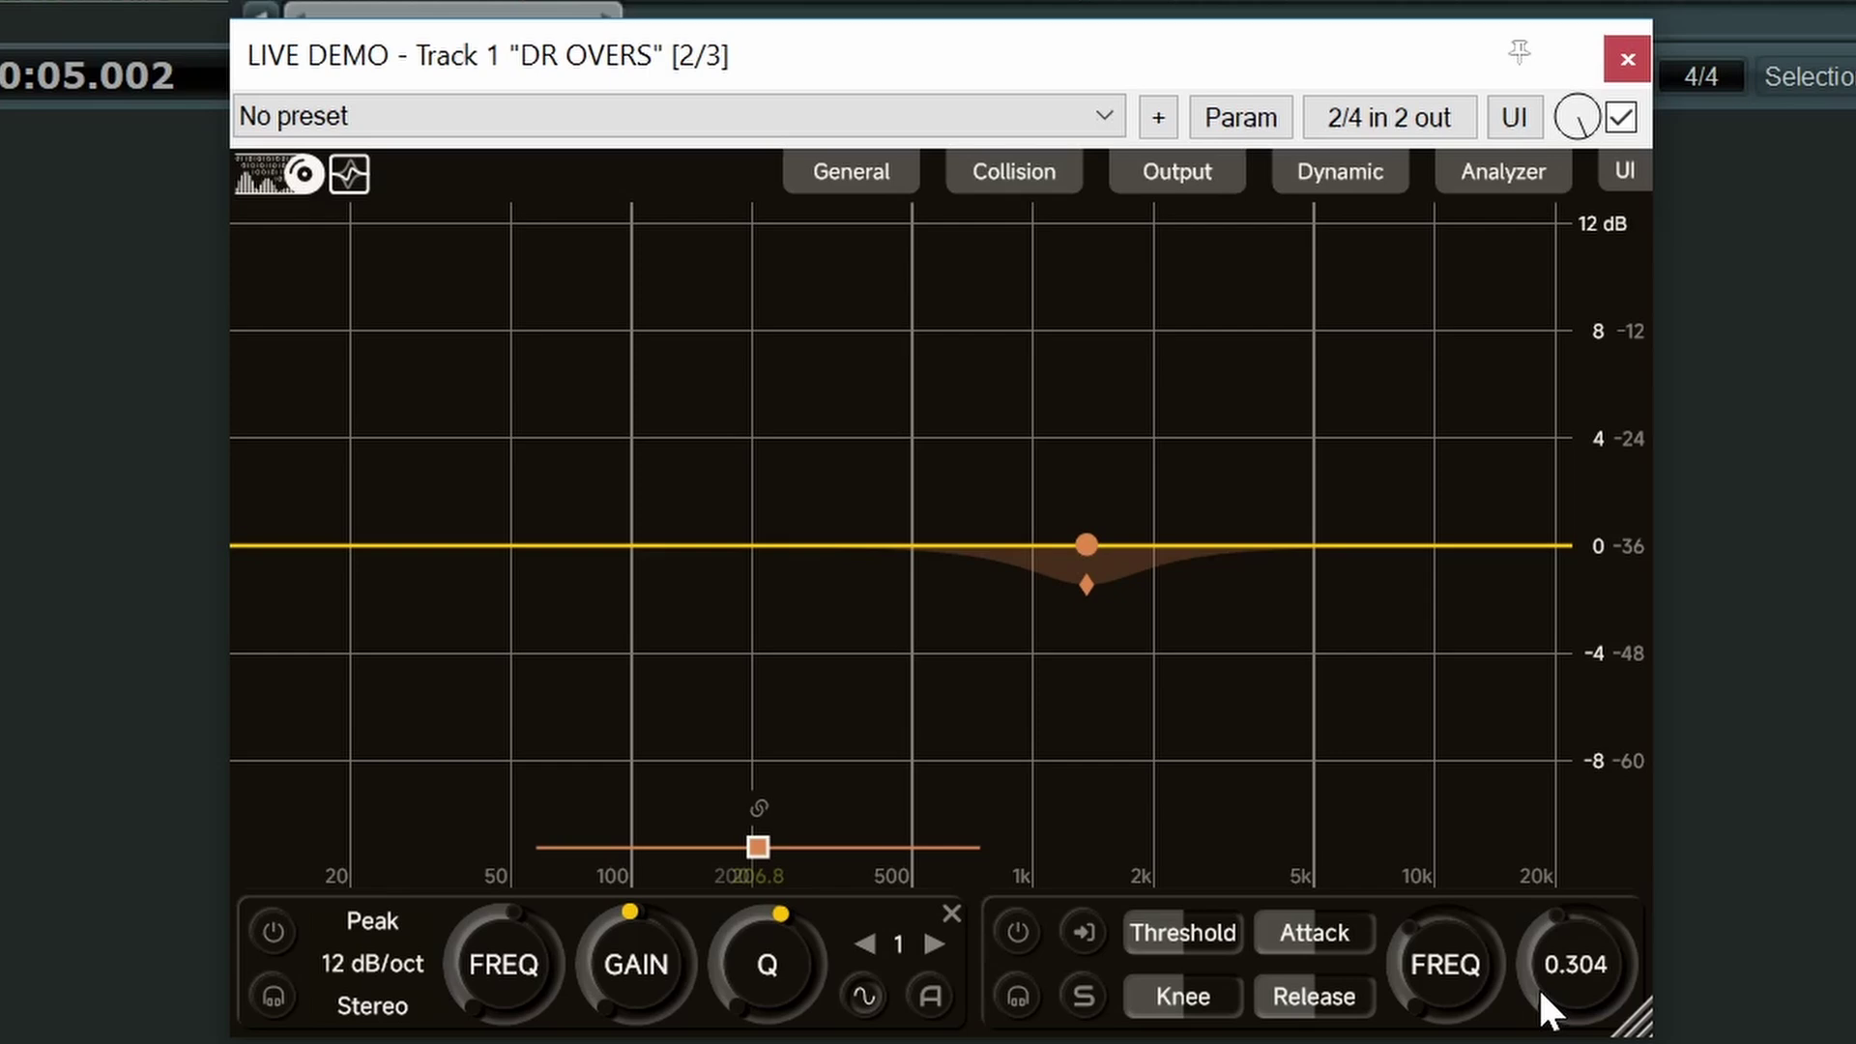
{"action": "key", "text": "Delete"}
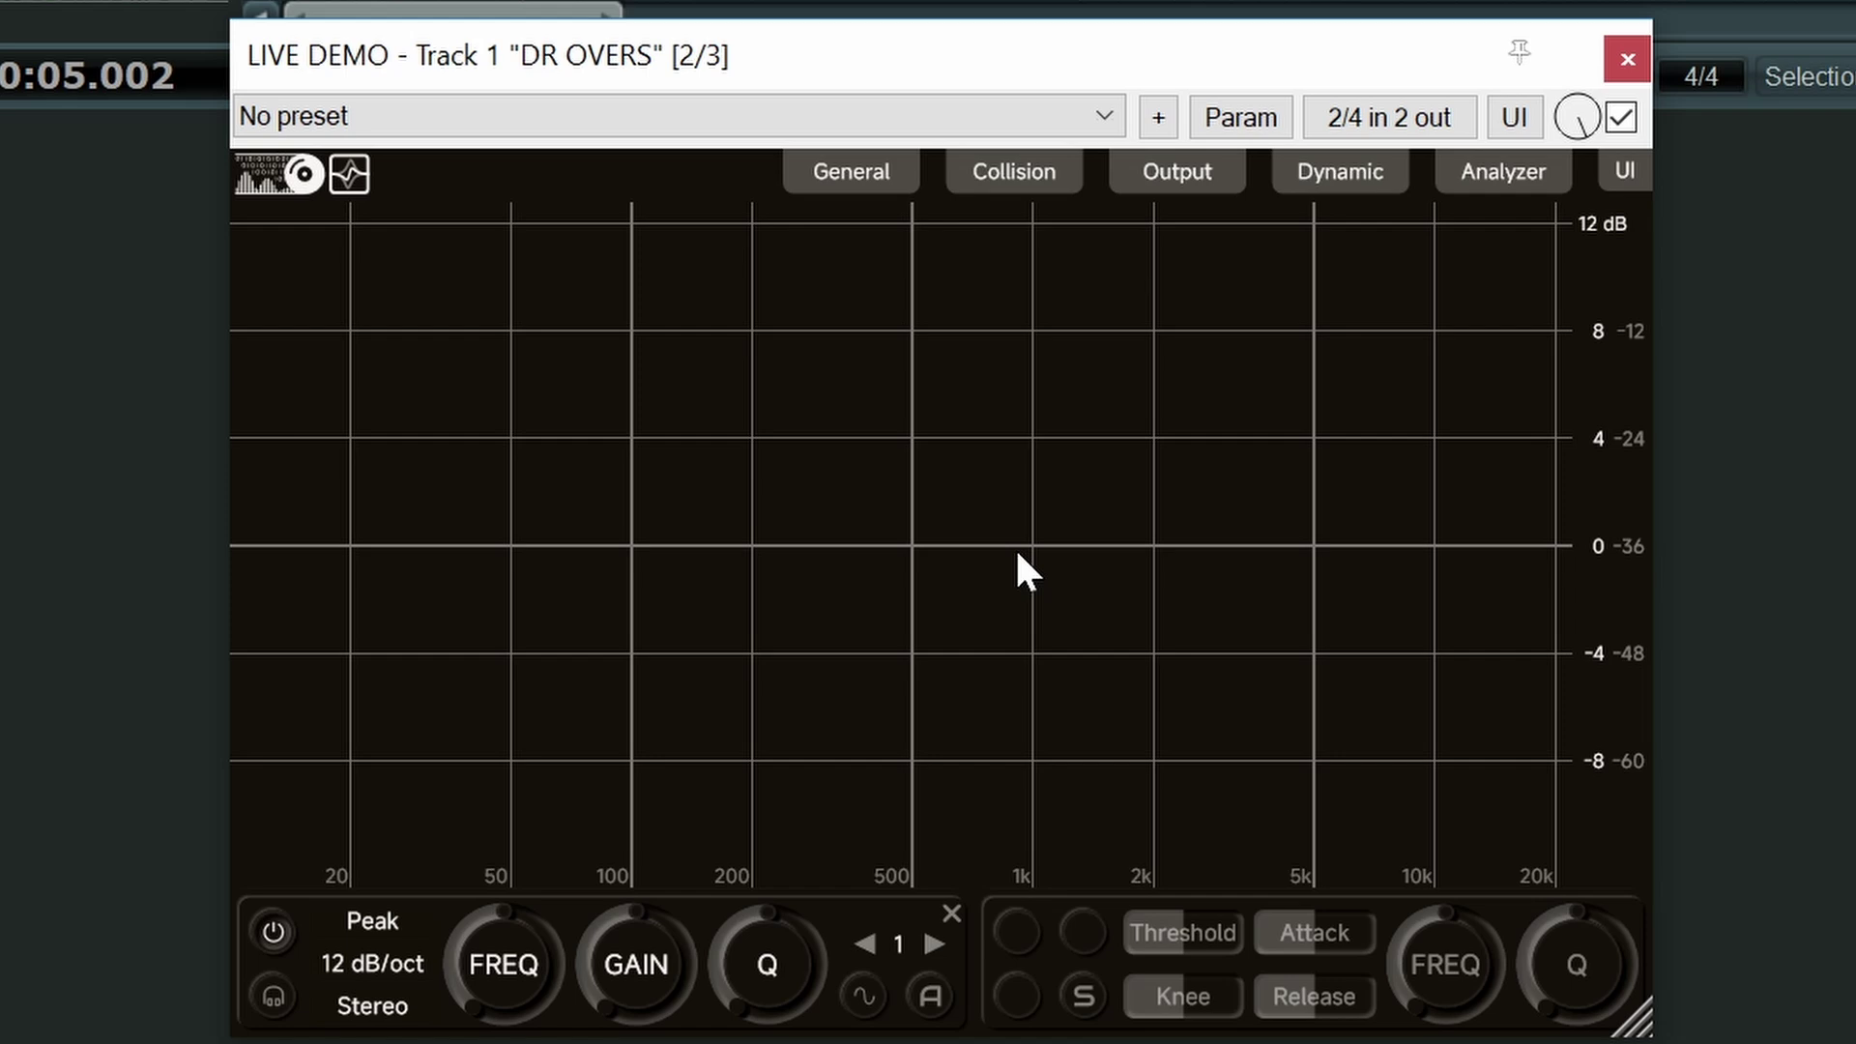
- During playback, add a High Pass band and raise its cutoff to about 60 Hz
{"action": "key", "text": "space"}
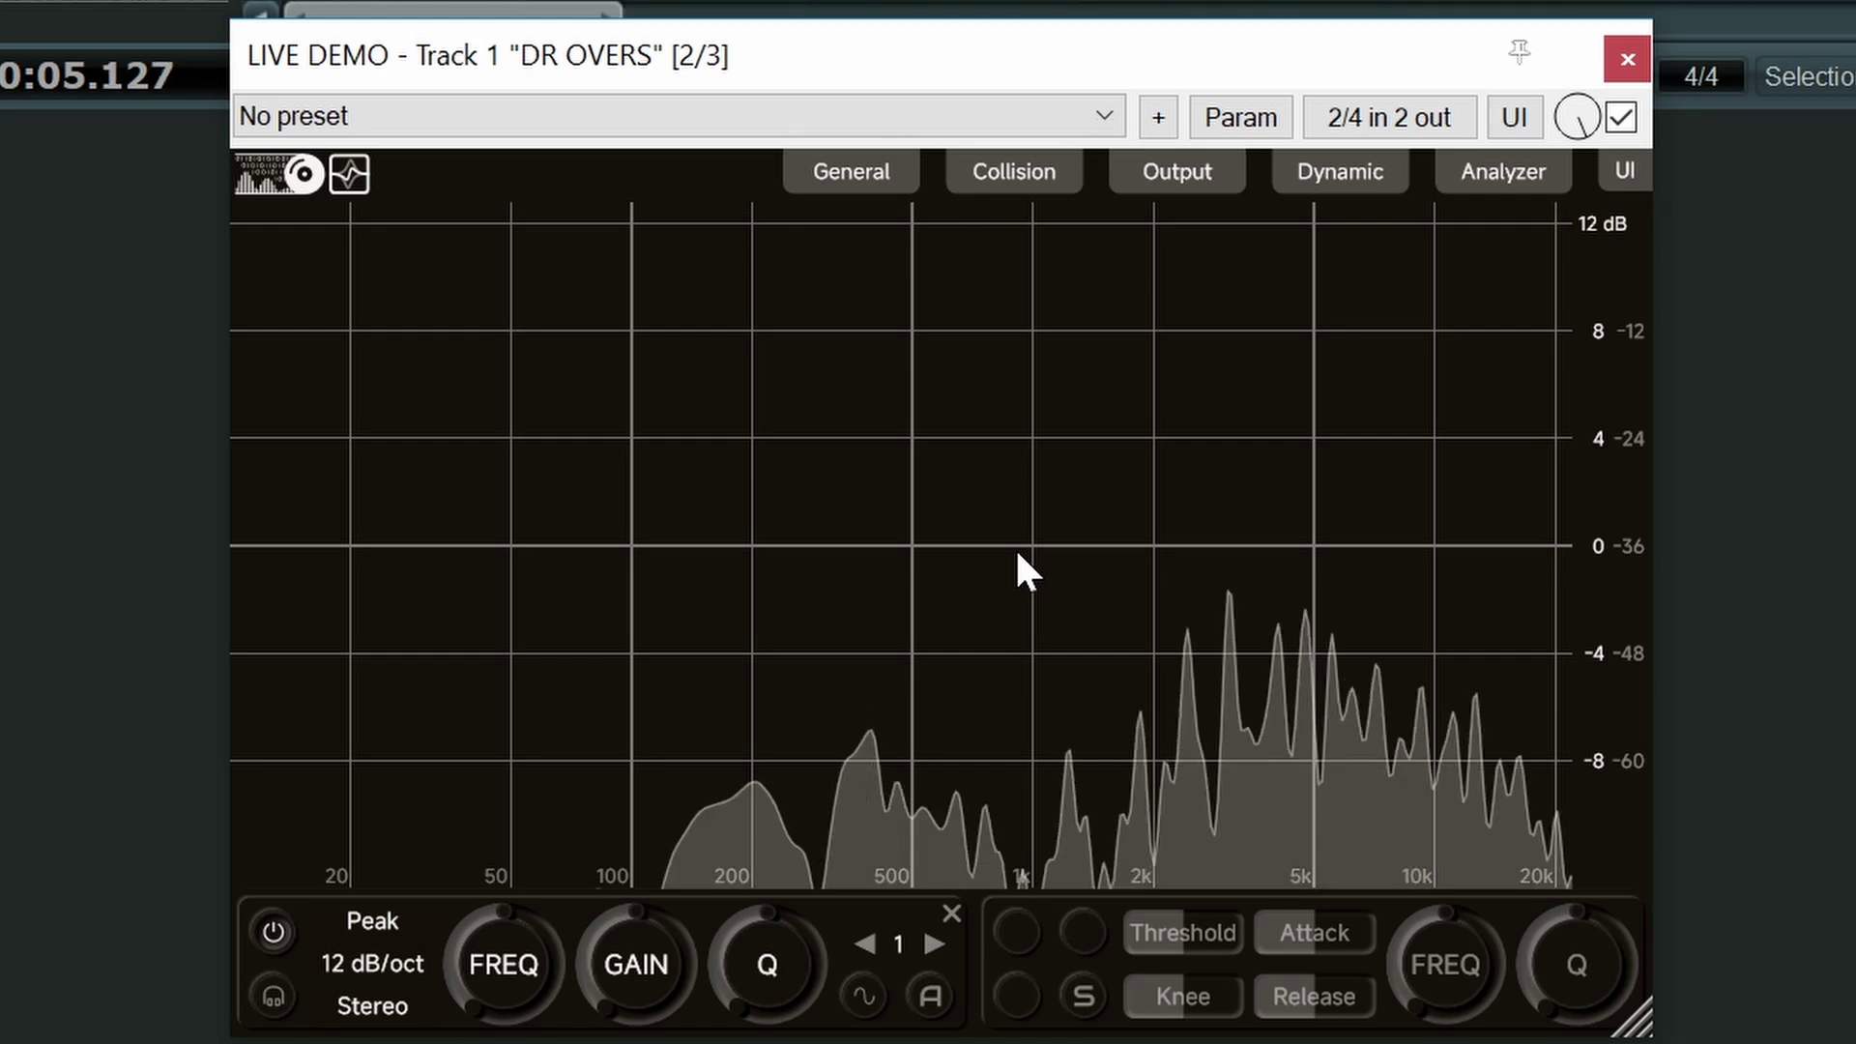
{"action": "left_click", "coordinate": [359, 545]}
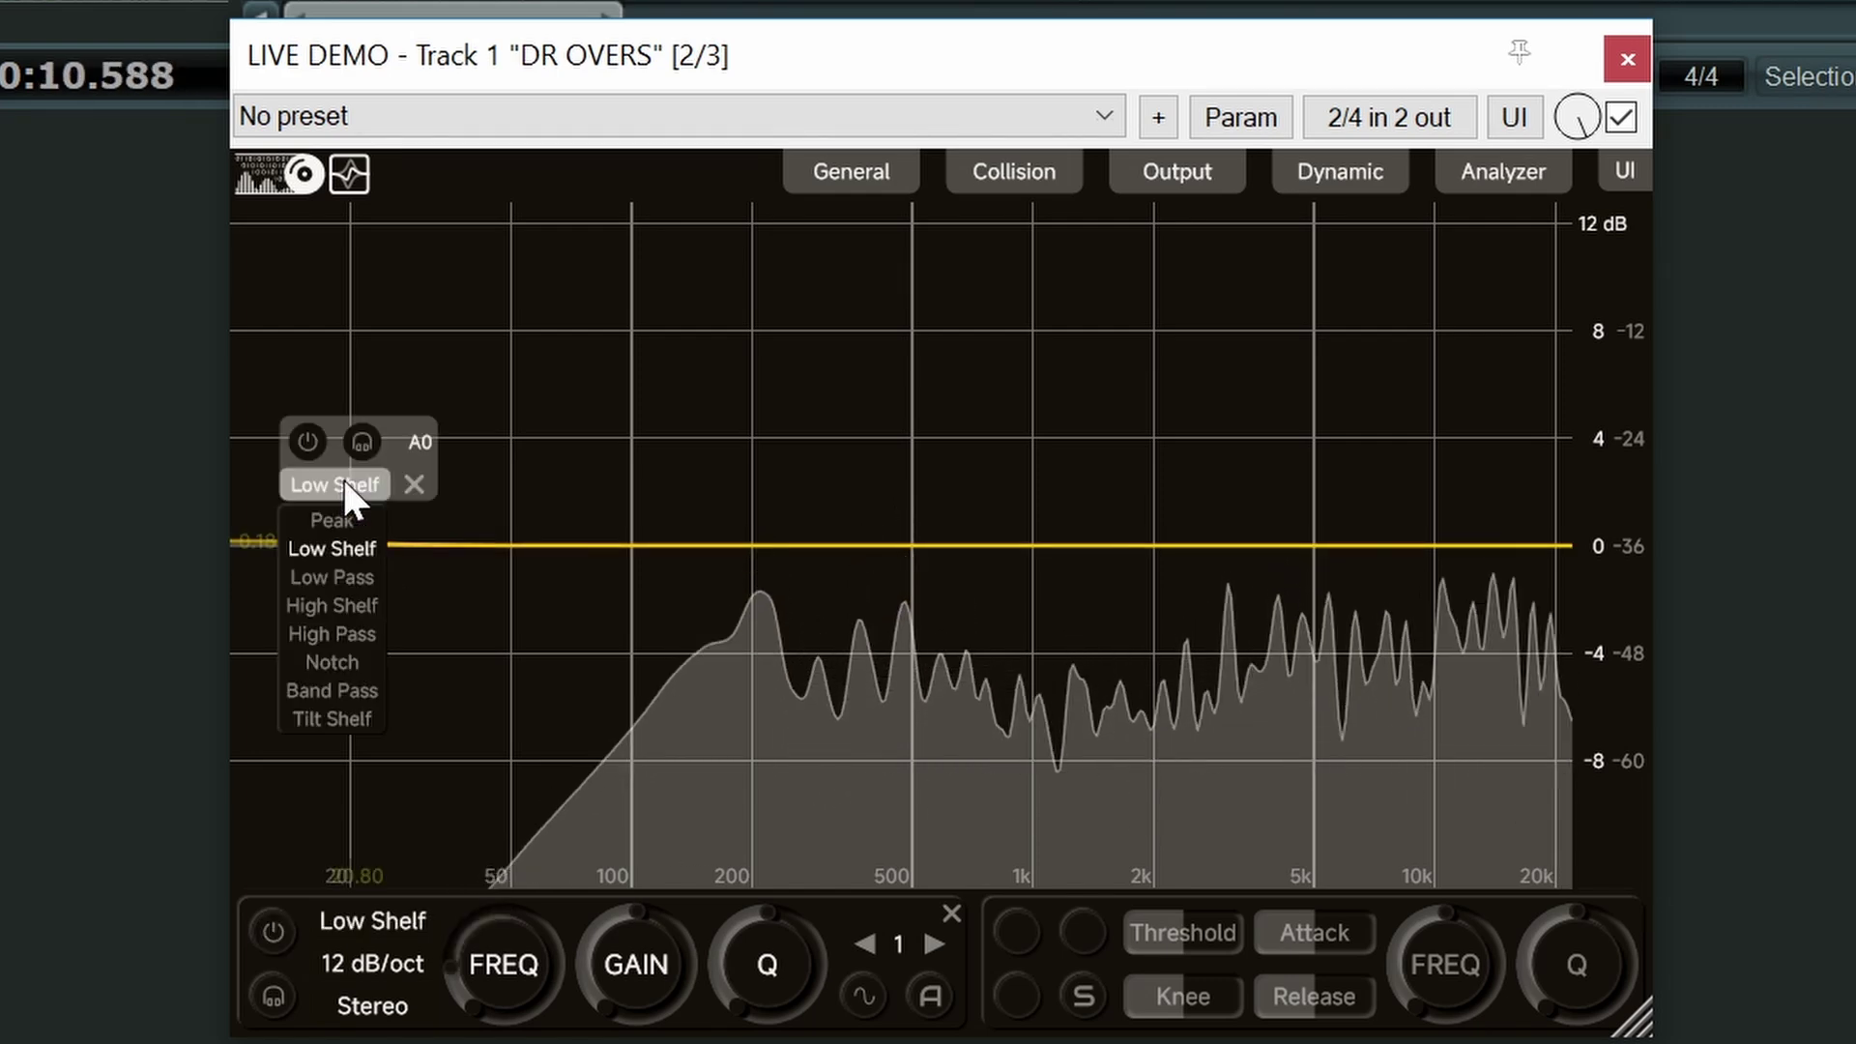
{"action": "left_click", "coordinate": [350, 634]}
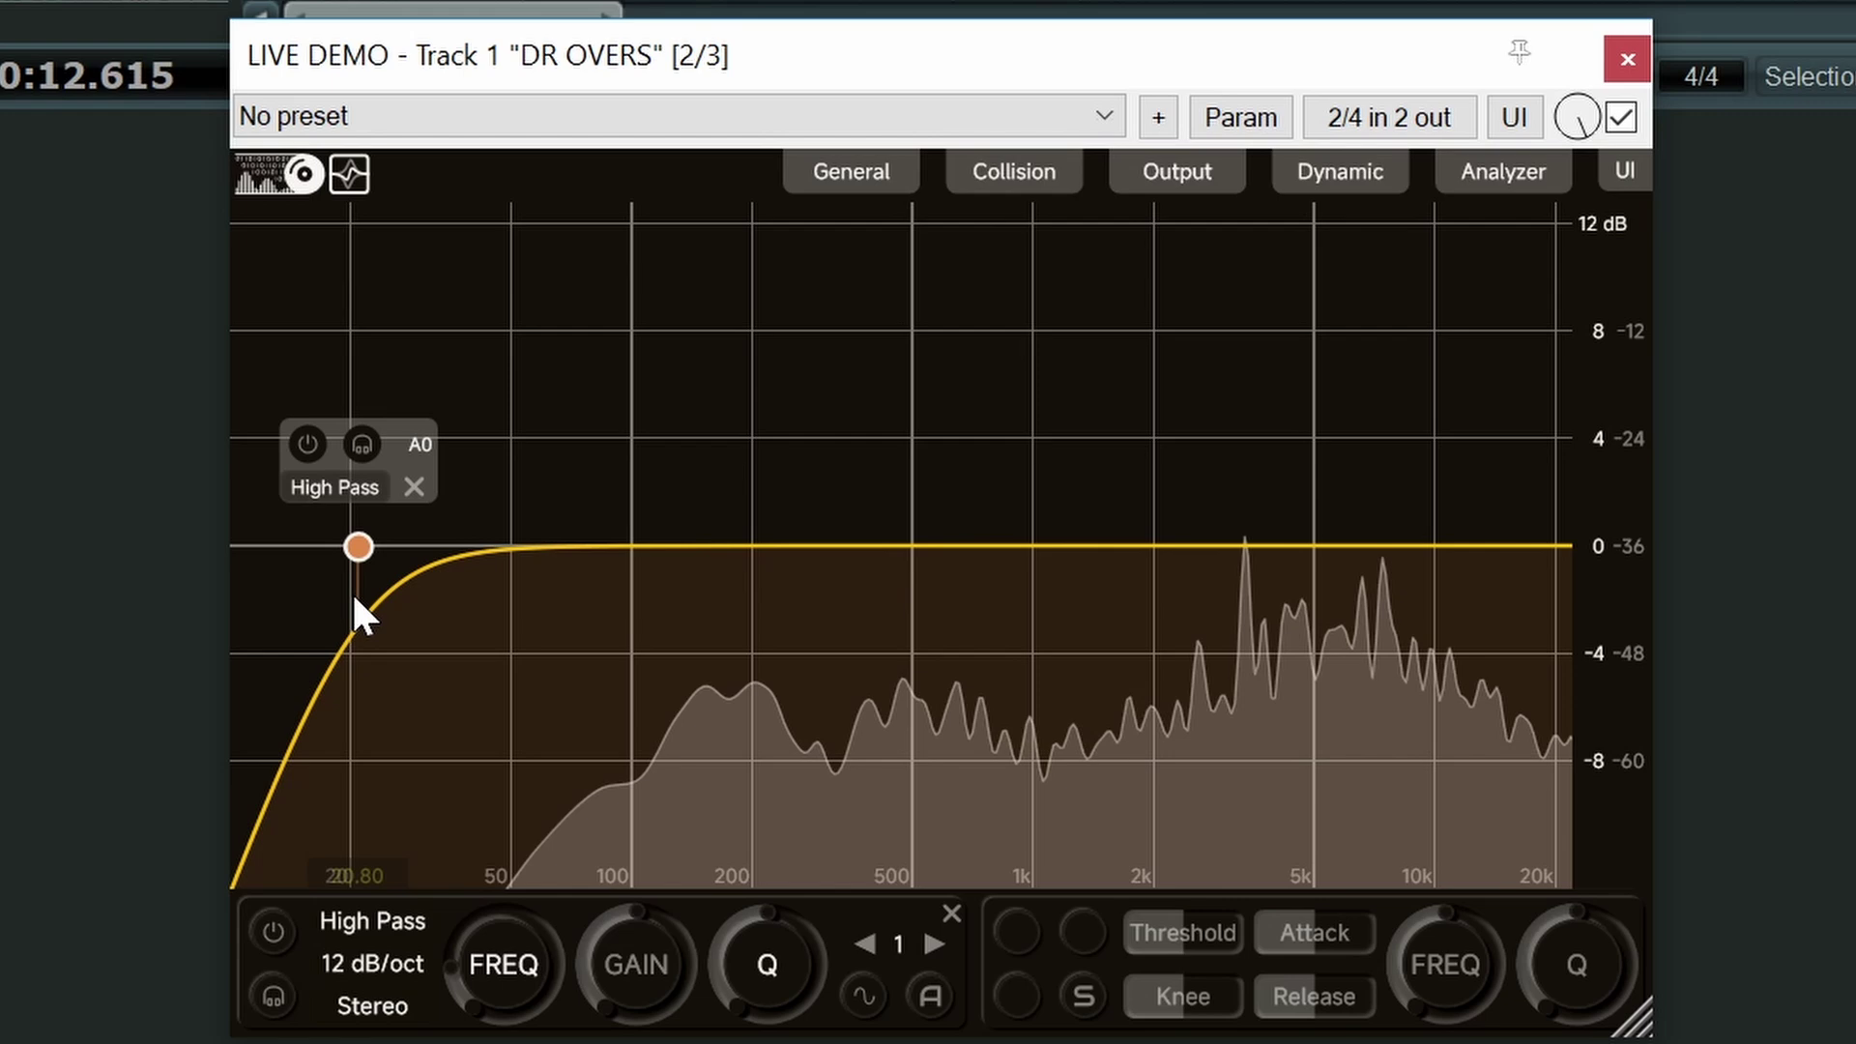
{"action": "scroll", "coordinate": [360, 548], "scroll_direction": "up", "scroll_amount": 5}
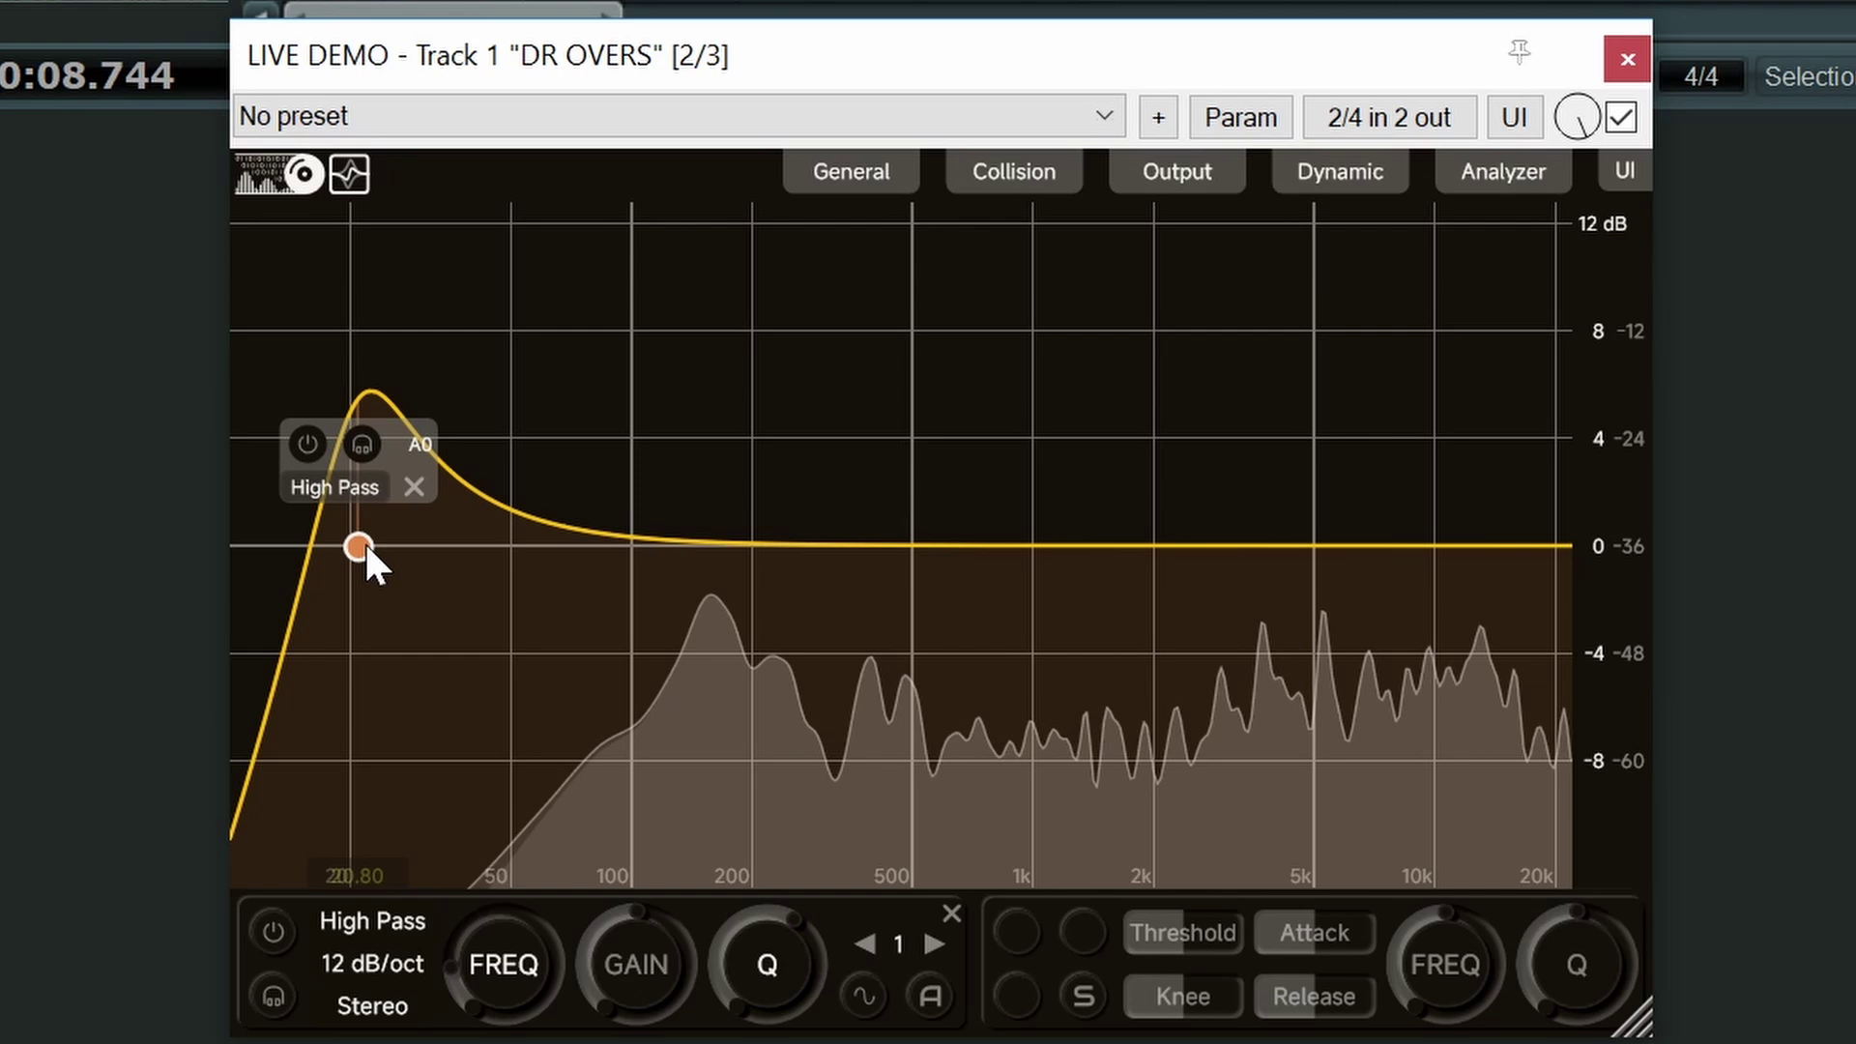
{"action": "left_click_drag", "start_coordinate": [359, 548], "coordinate": [557, 547]}
- Boost the high-pass resonance and bypass it briefly to compare
{"action": "scroll", "coordinate": [557, 547], "scroll_direction": "up", "scroll_amount": 2}
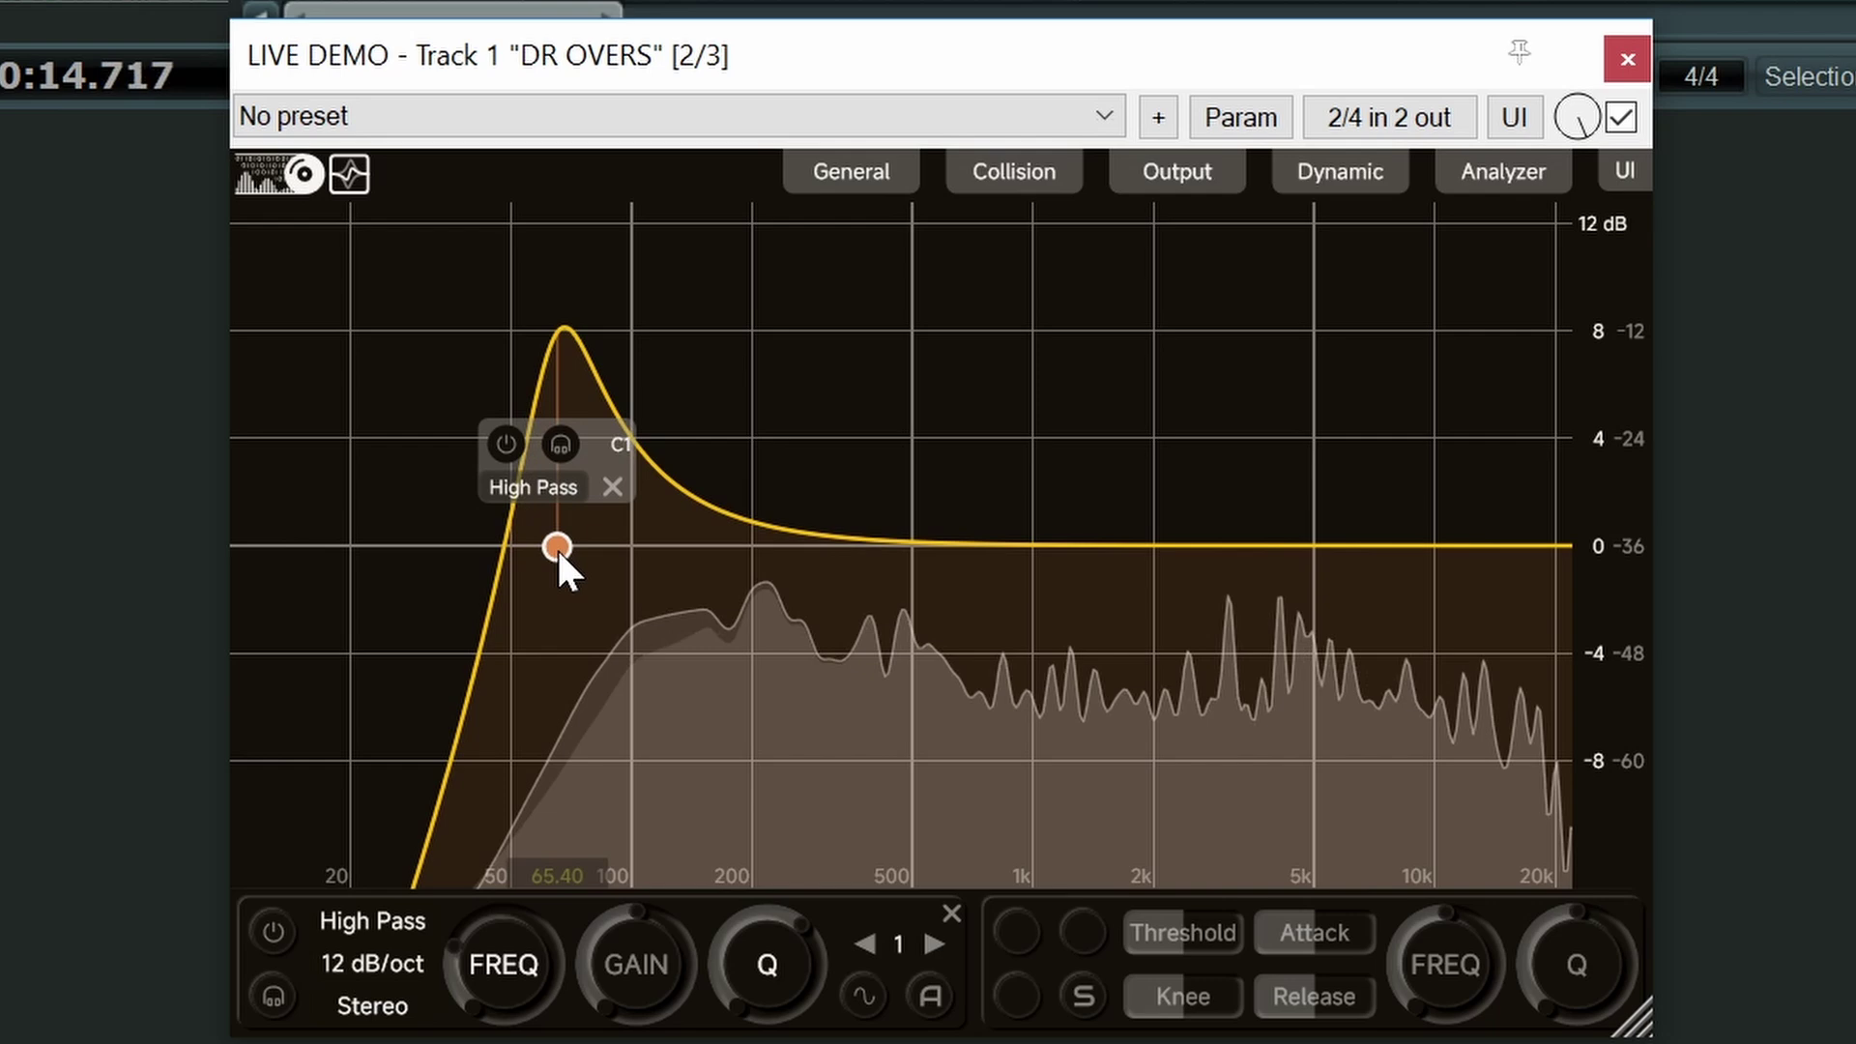
{"action": "scroll", "coordinate": [557, 547], "scroll_direction": "down", "scroll_amount": 5}
{"action": "scroll", "coordinate": [556, 548], "scroll_direction": "up", "scroll_amount": 3}
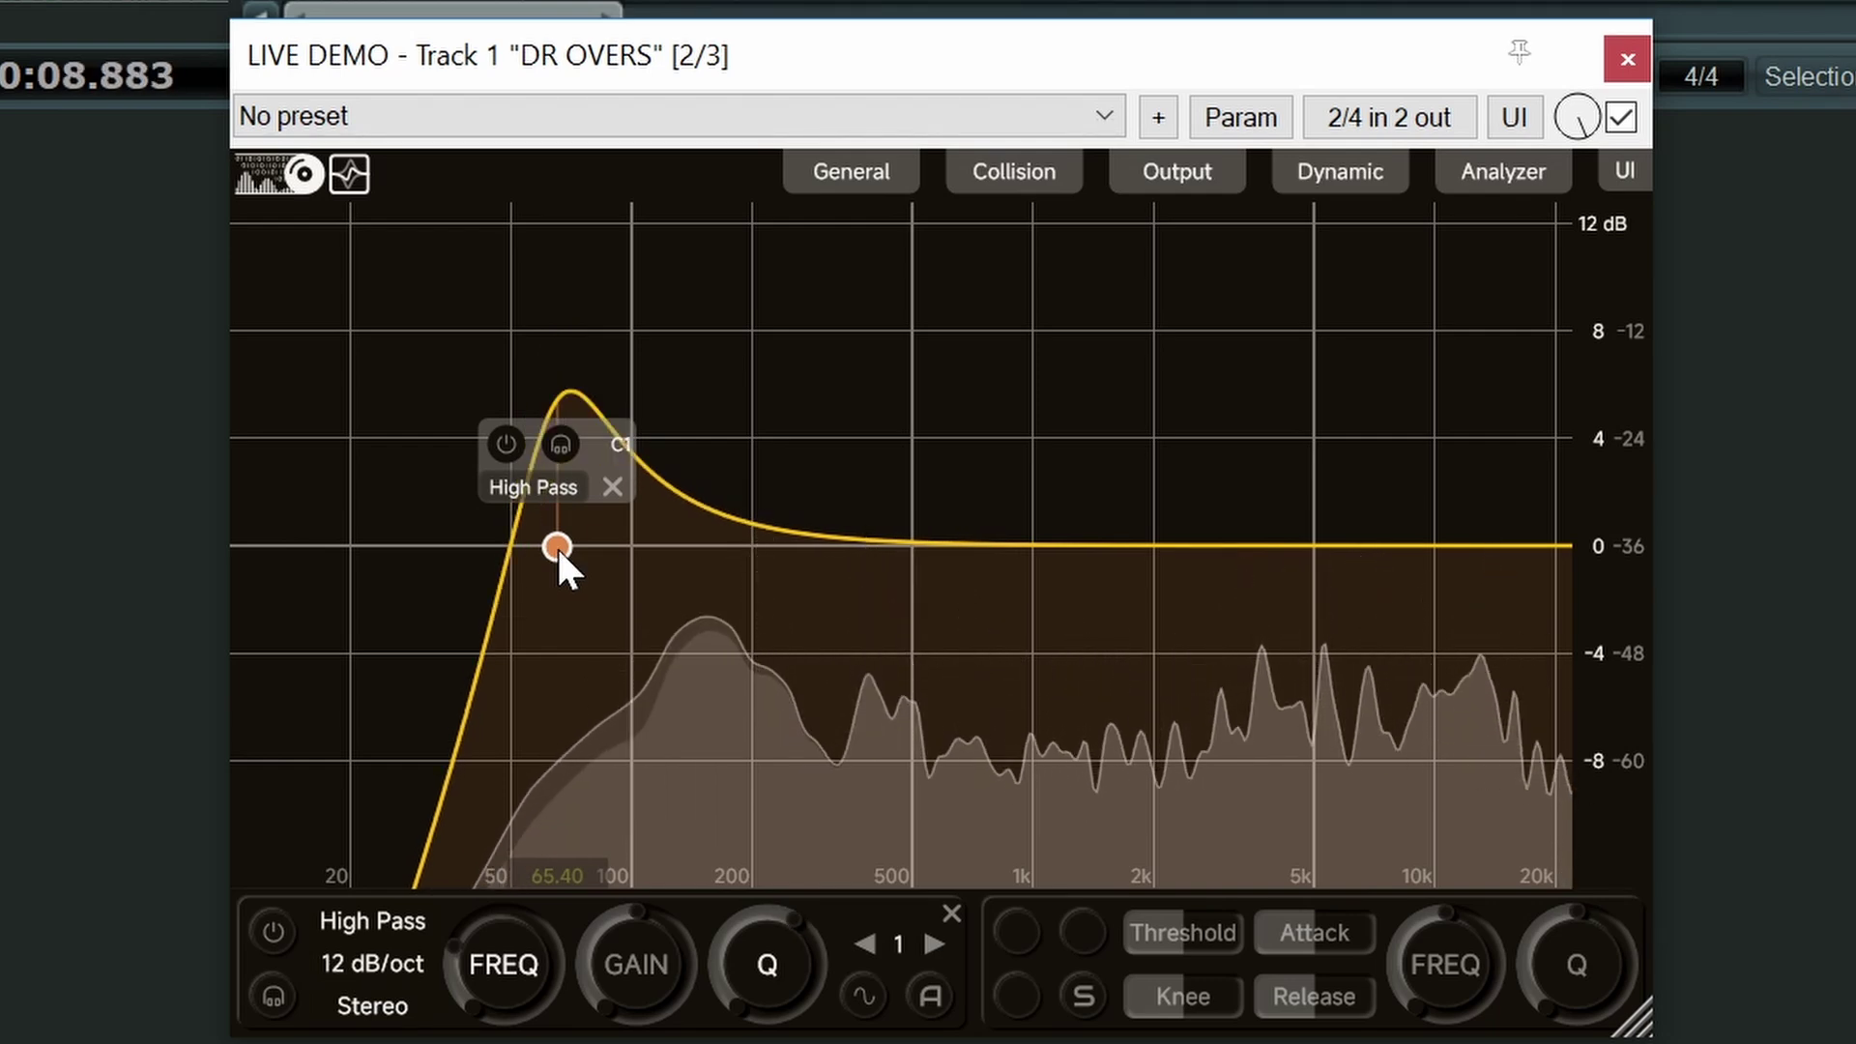
{"action": "left_click", "coordinate": [503, 442]}
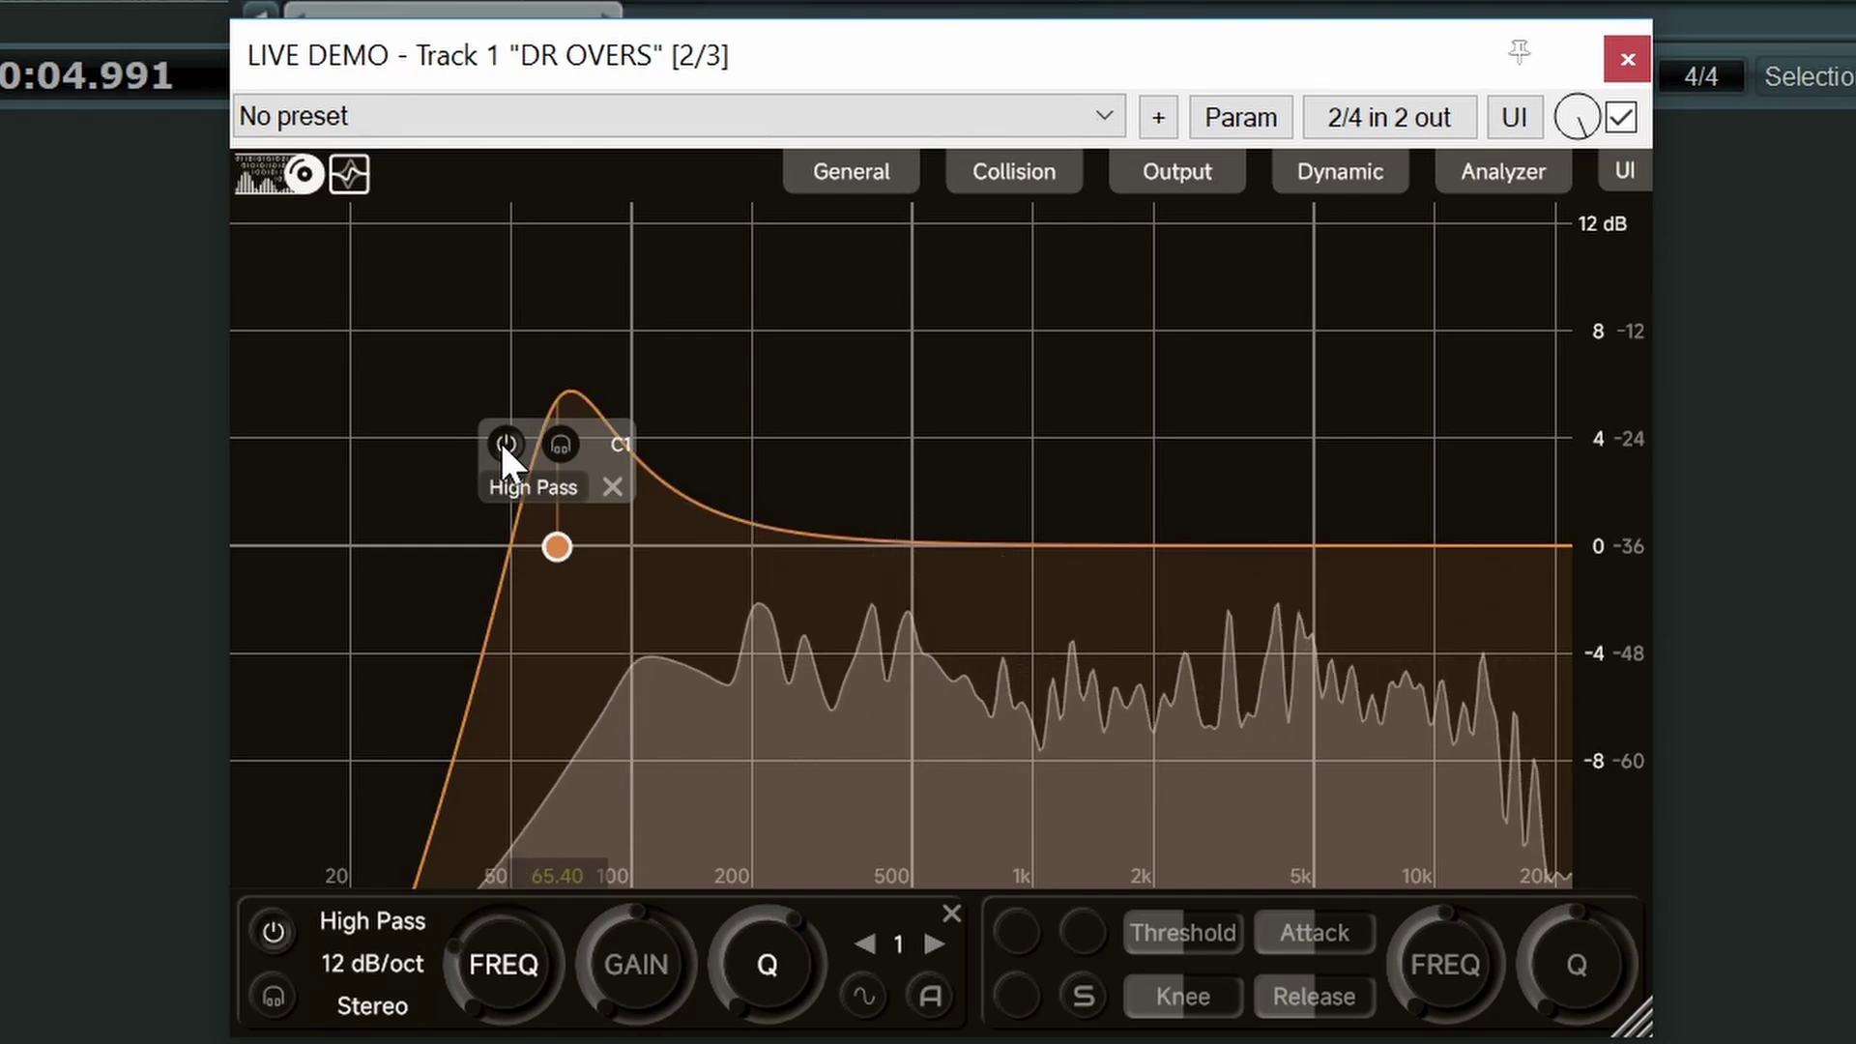
{"action": "left_click", "coordinate": [502, 442]}
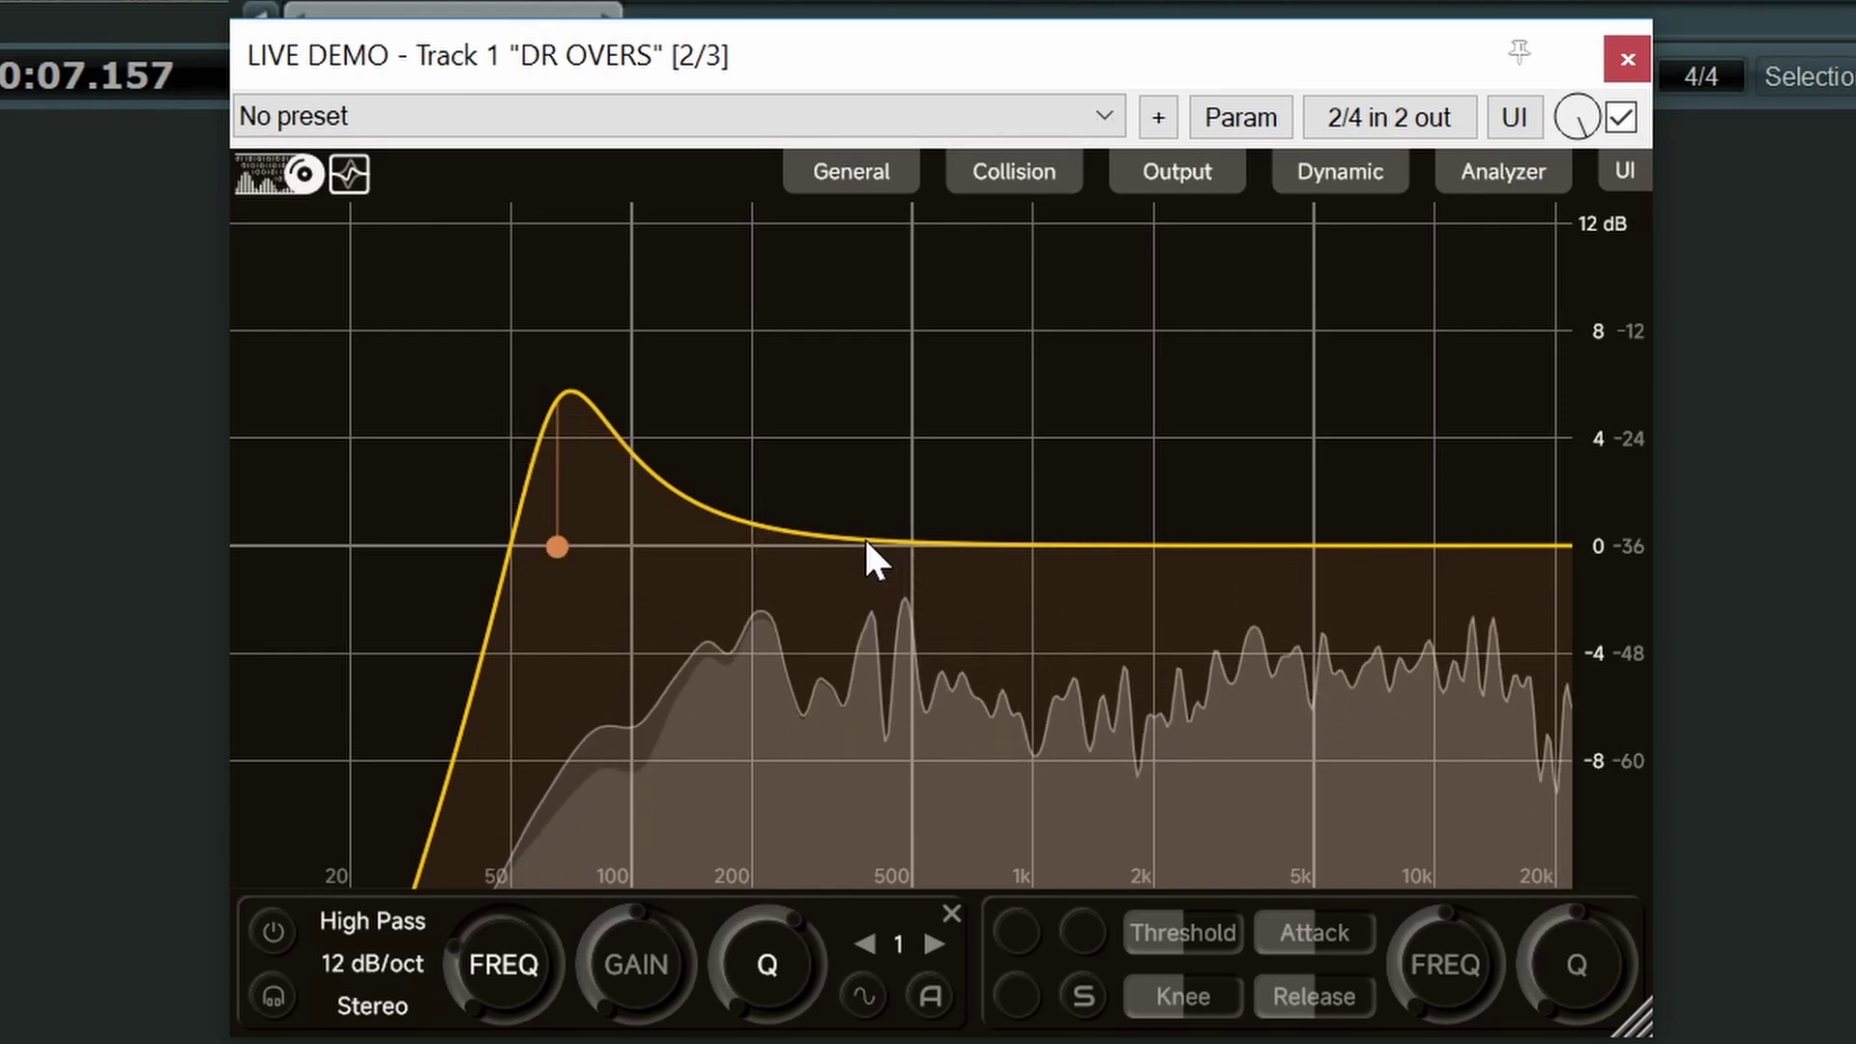
- Add a narrow peak band near 405 Hz and pull it down to about -6.8 dB
{"action": "double_click", "coordinate": [865, 543]}
{"action": "left_click_drag", "start_coordinate": [865, 543], "coordinate": [867, 605]}
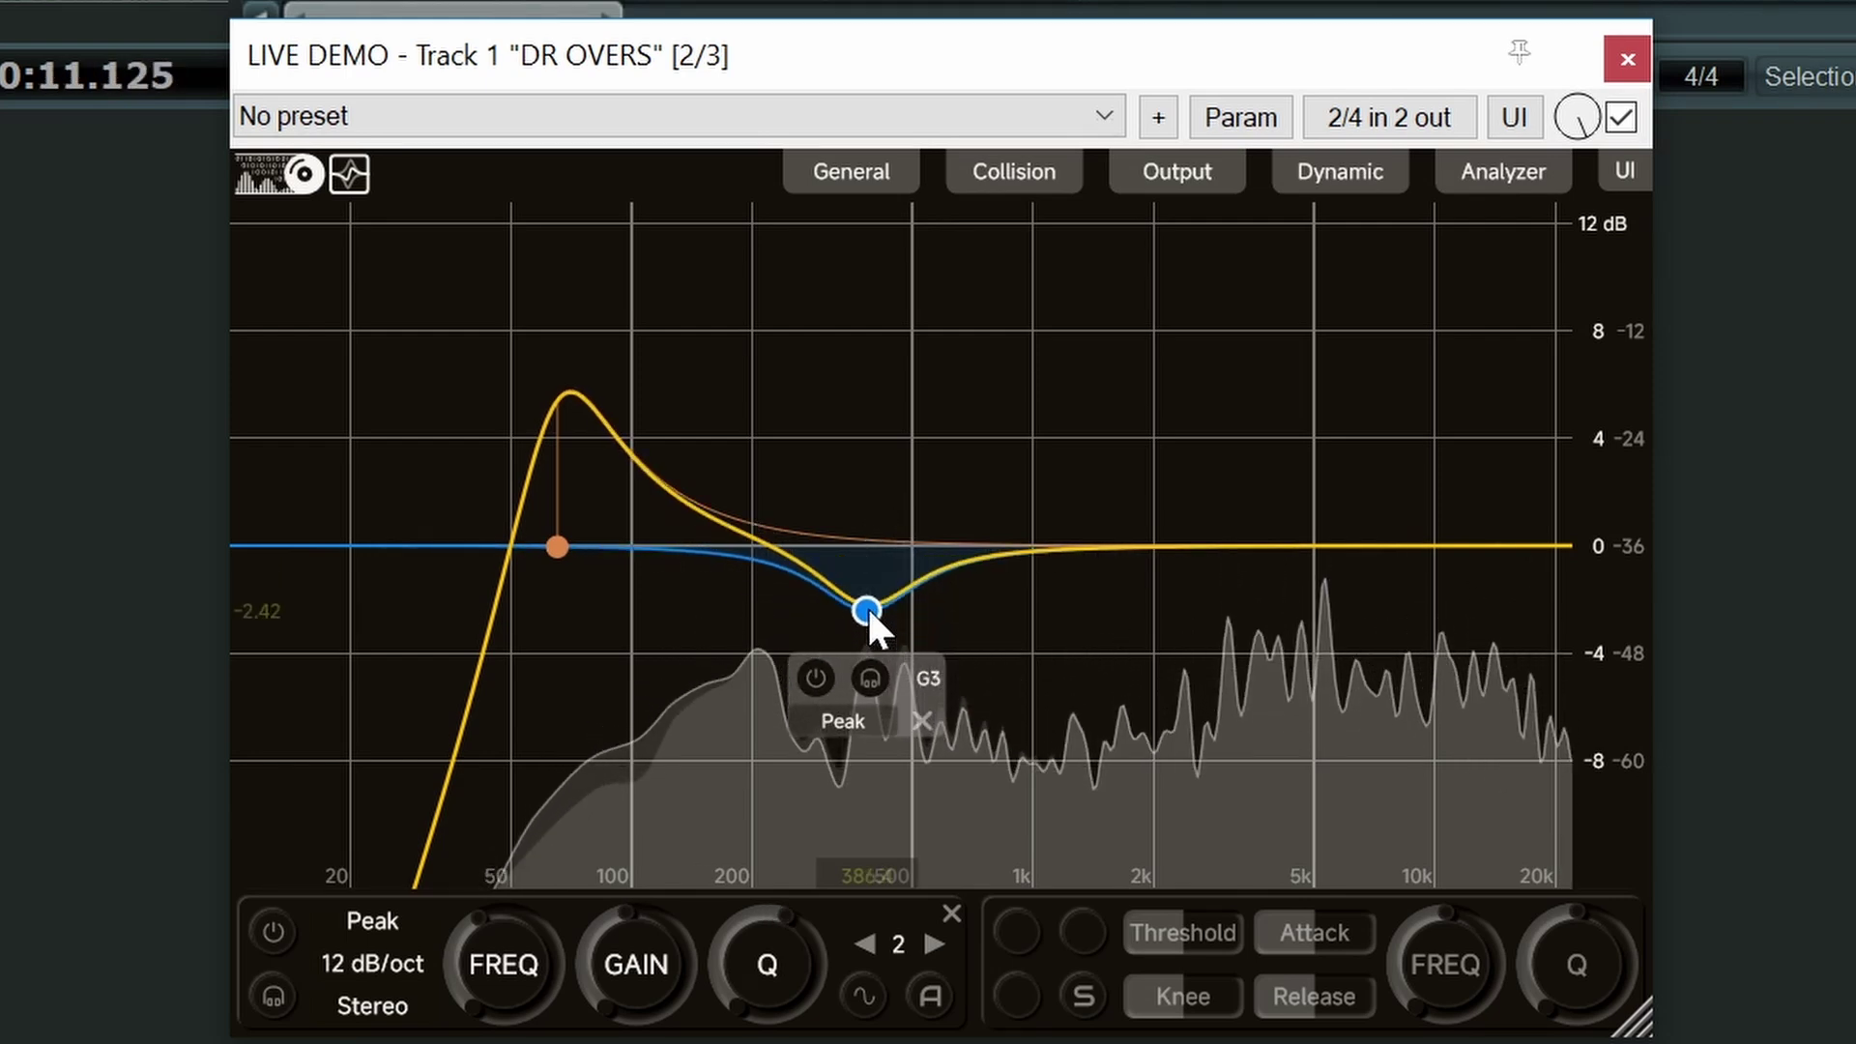
{"action": "scroll", "coordinate": [867, 605], "scroll_direction": "up", "scroll_amount": 5}
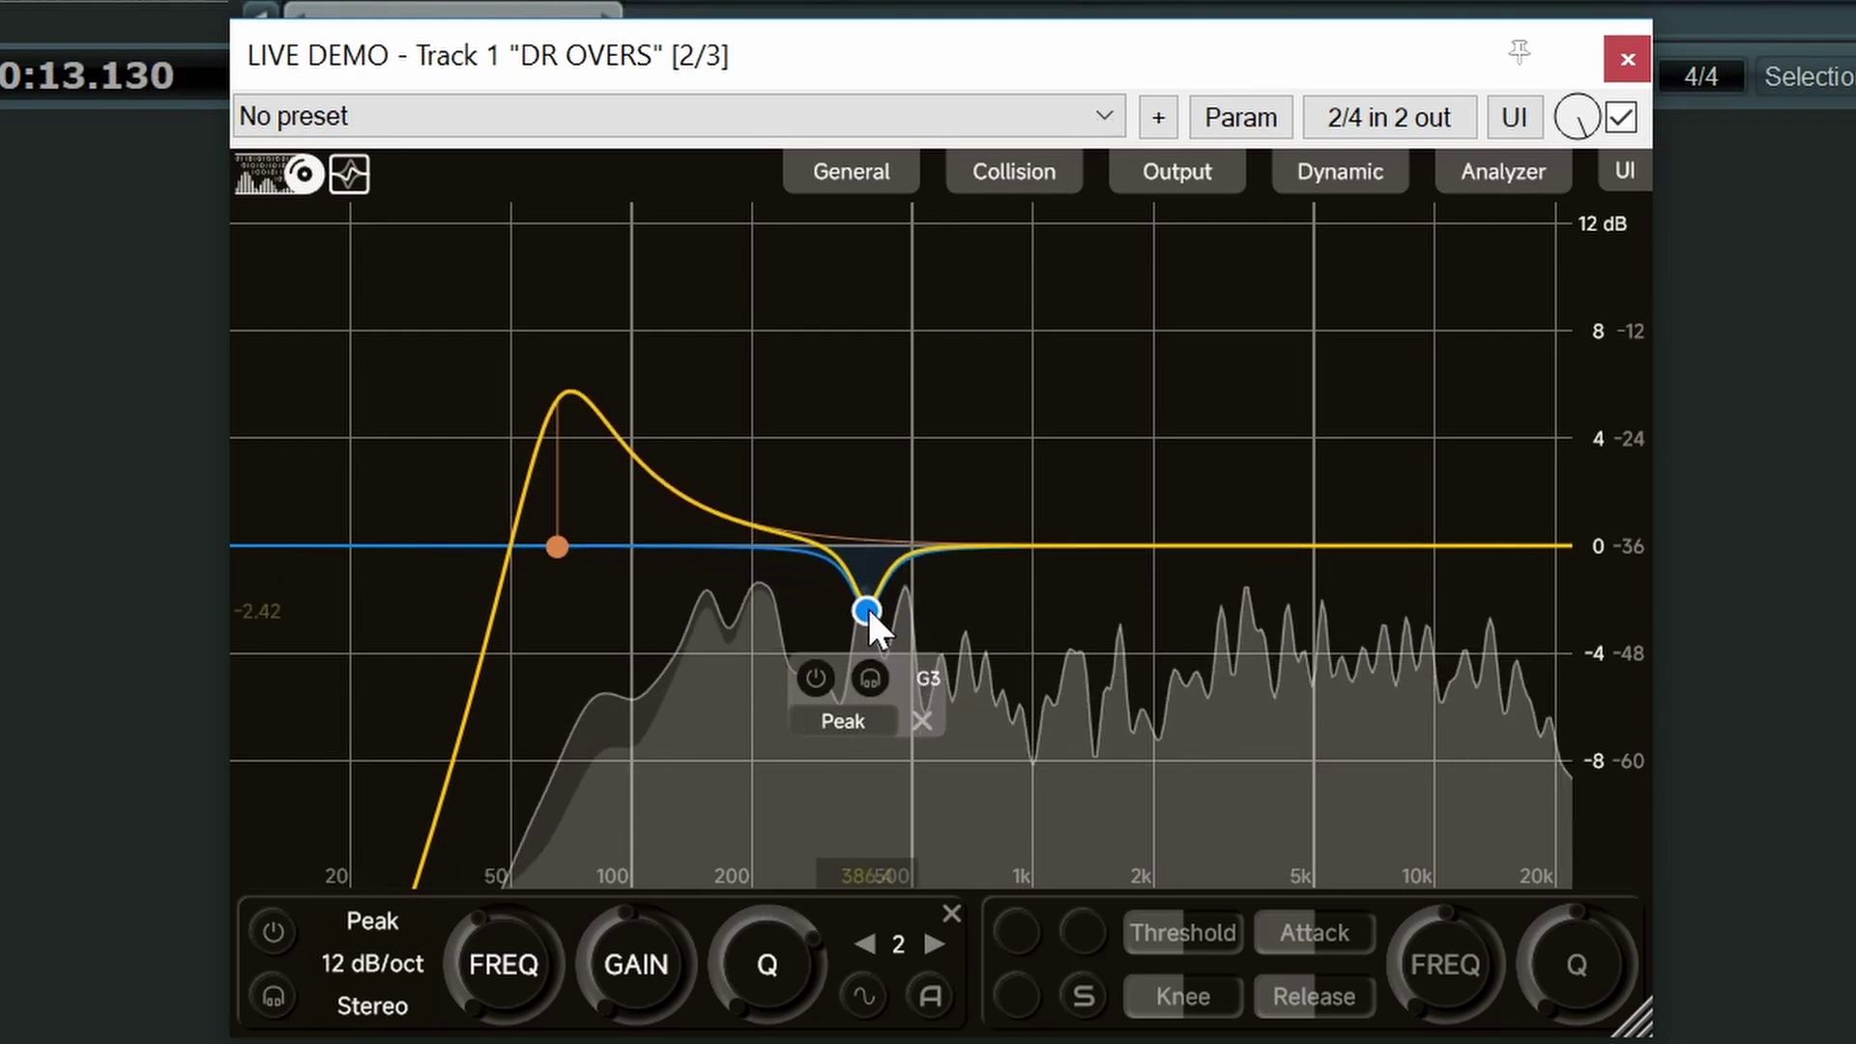
{"action": "left_click_drag", "start_coordinate": [867, 605], "coordinate": [876, 721]}
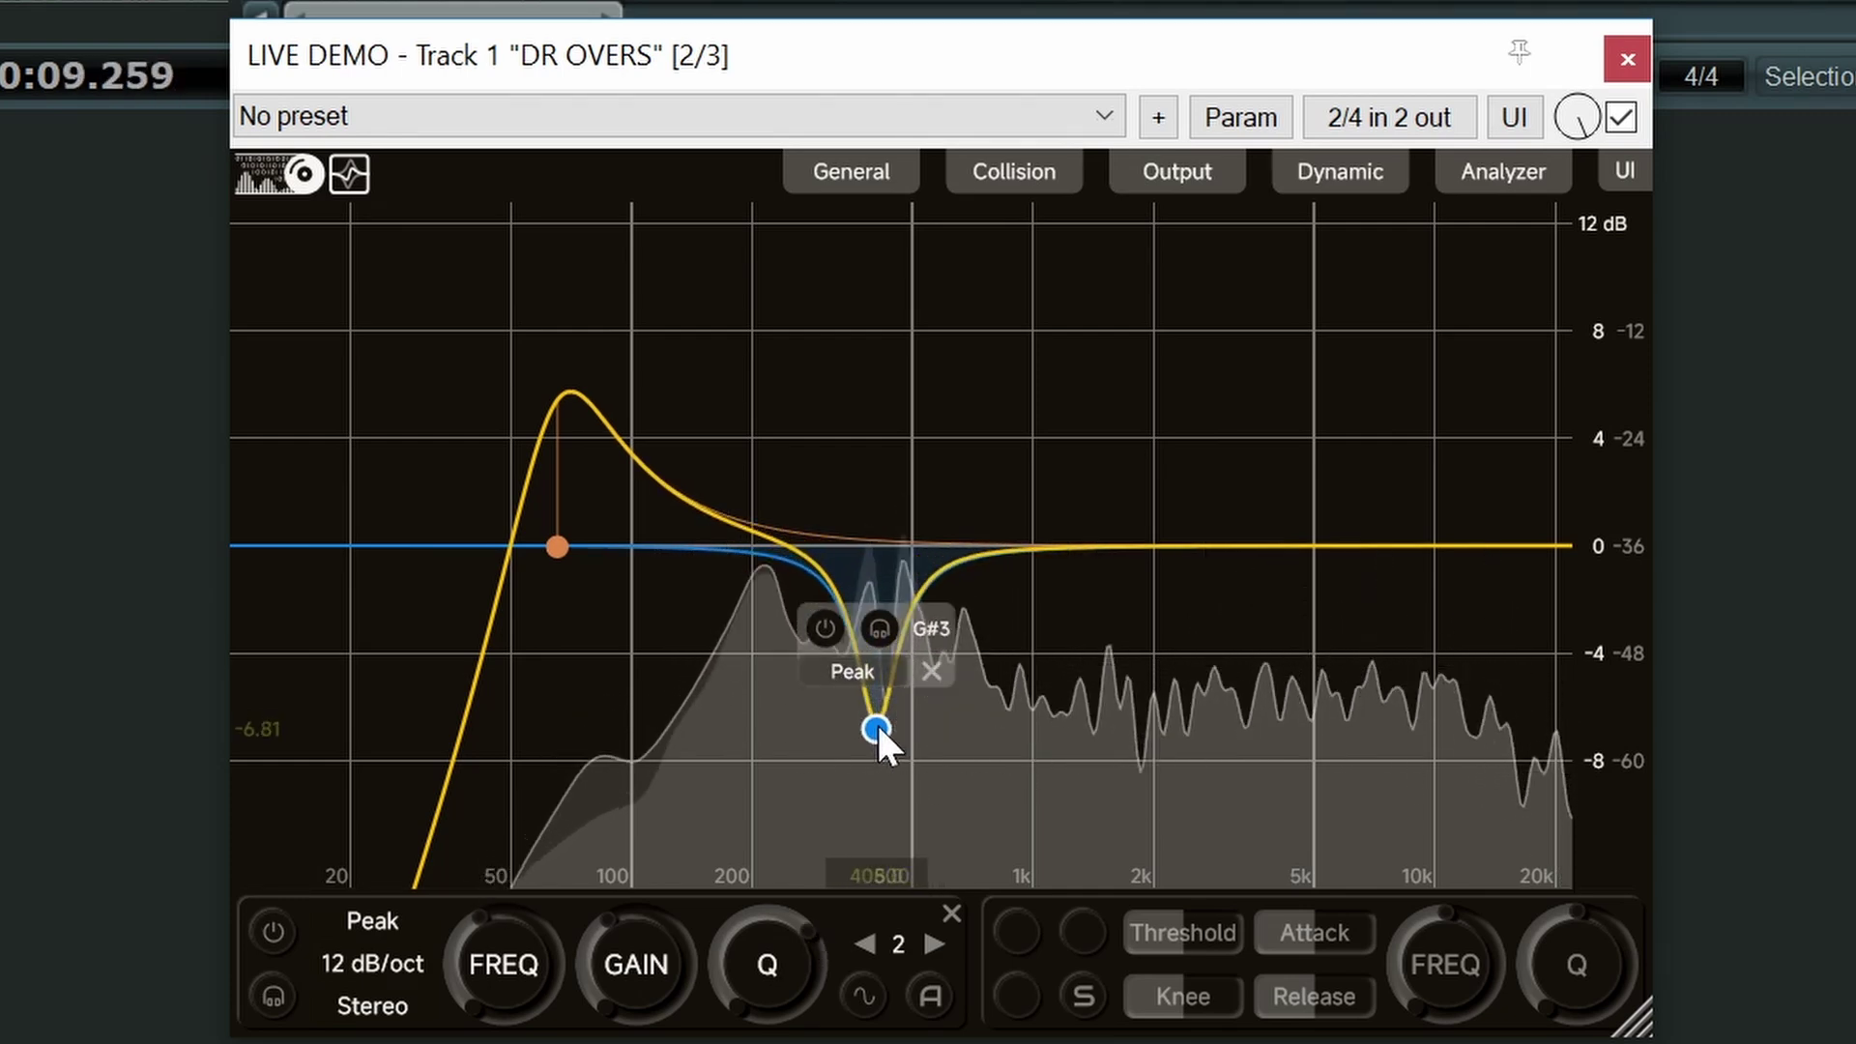
- Bypass and re-enable the boxy cut to compare, then add a high shelf near 6.6 kHz
{"action": "left_click", "coordinate": [822, 630]}
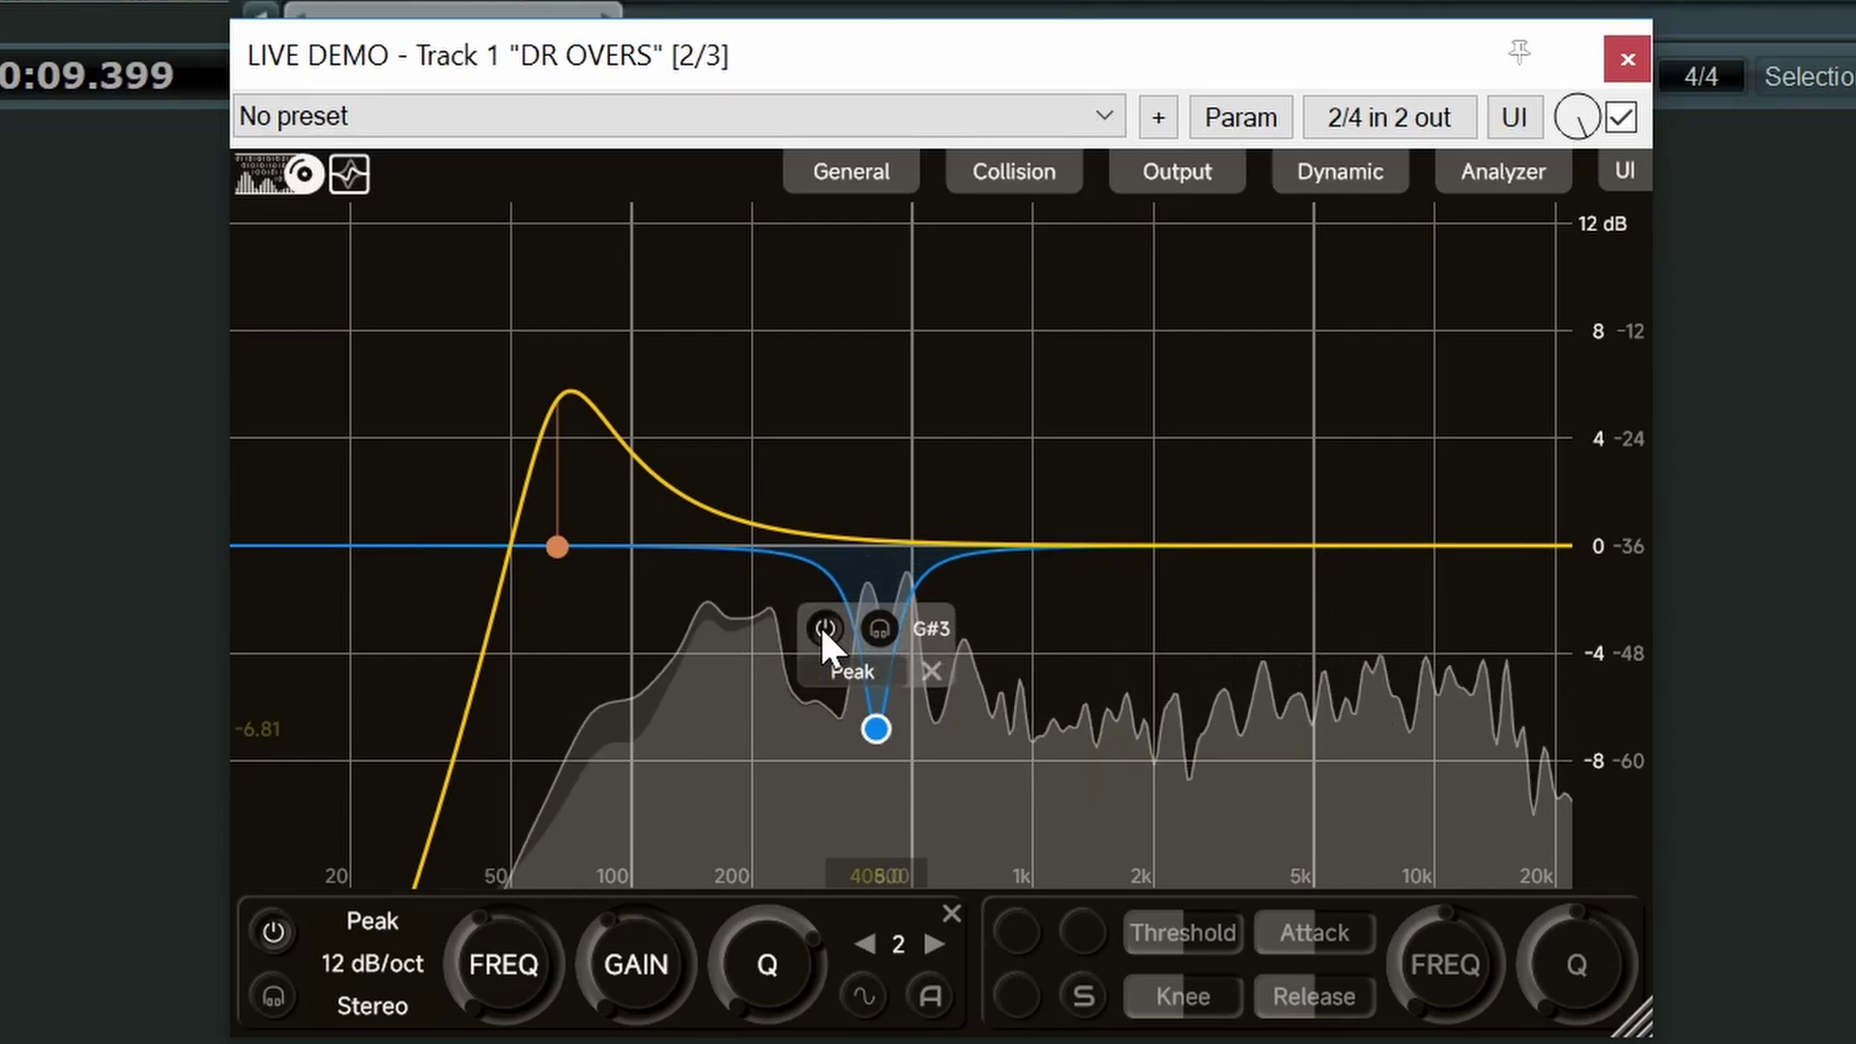
{"action": "left_click", "coordinate": [823, 629]}
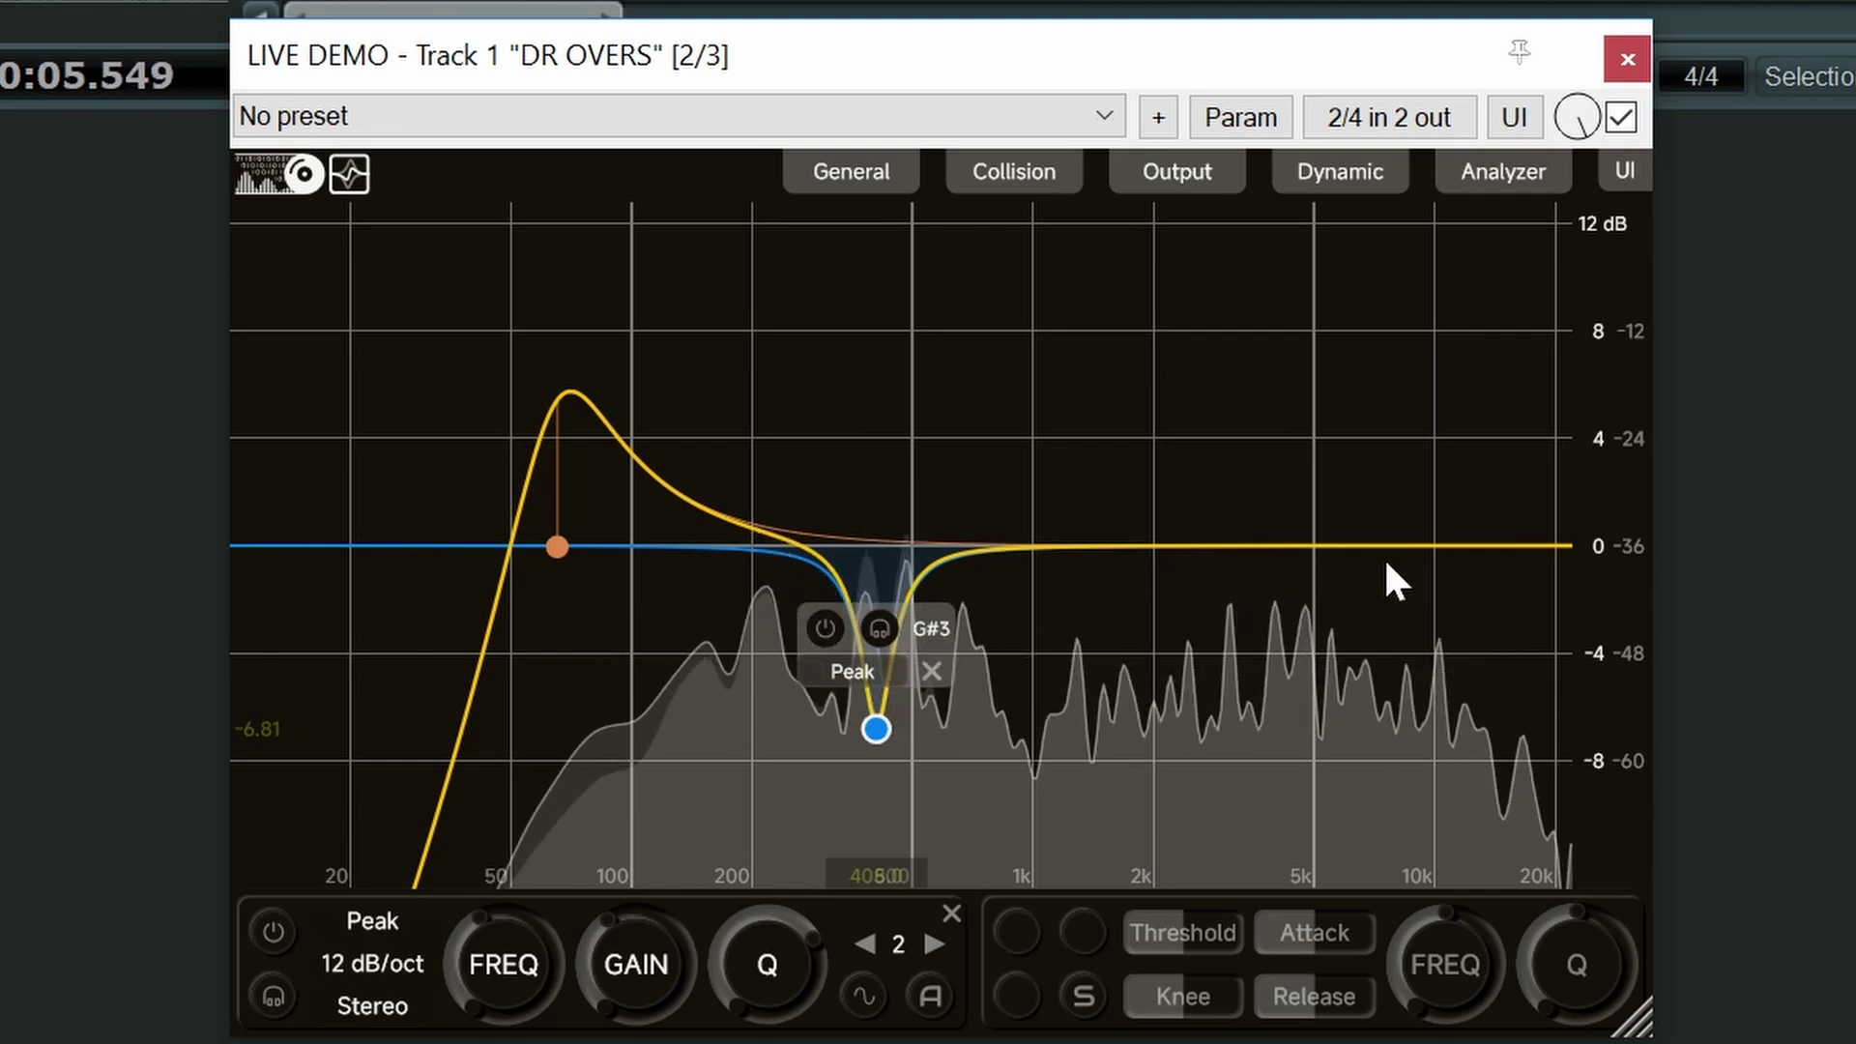
{"action": "left_click", "coordinate": [1361, 545]}
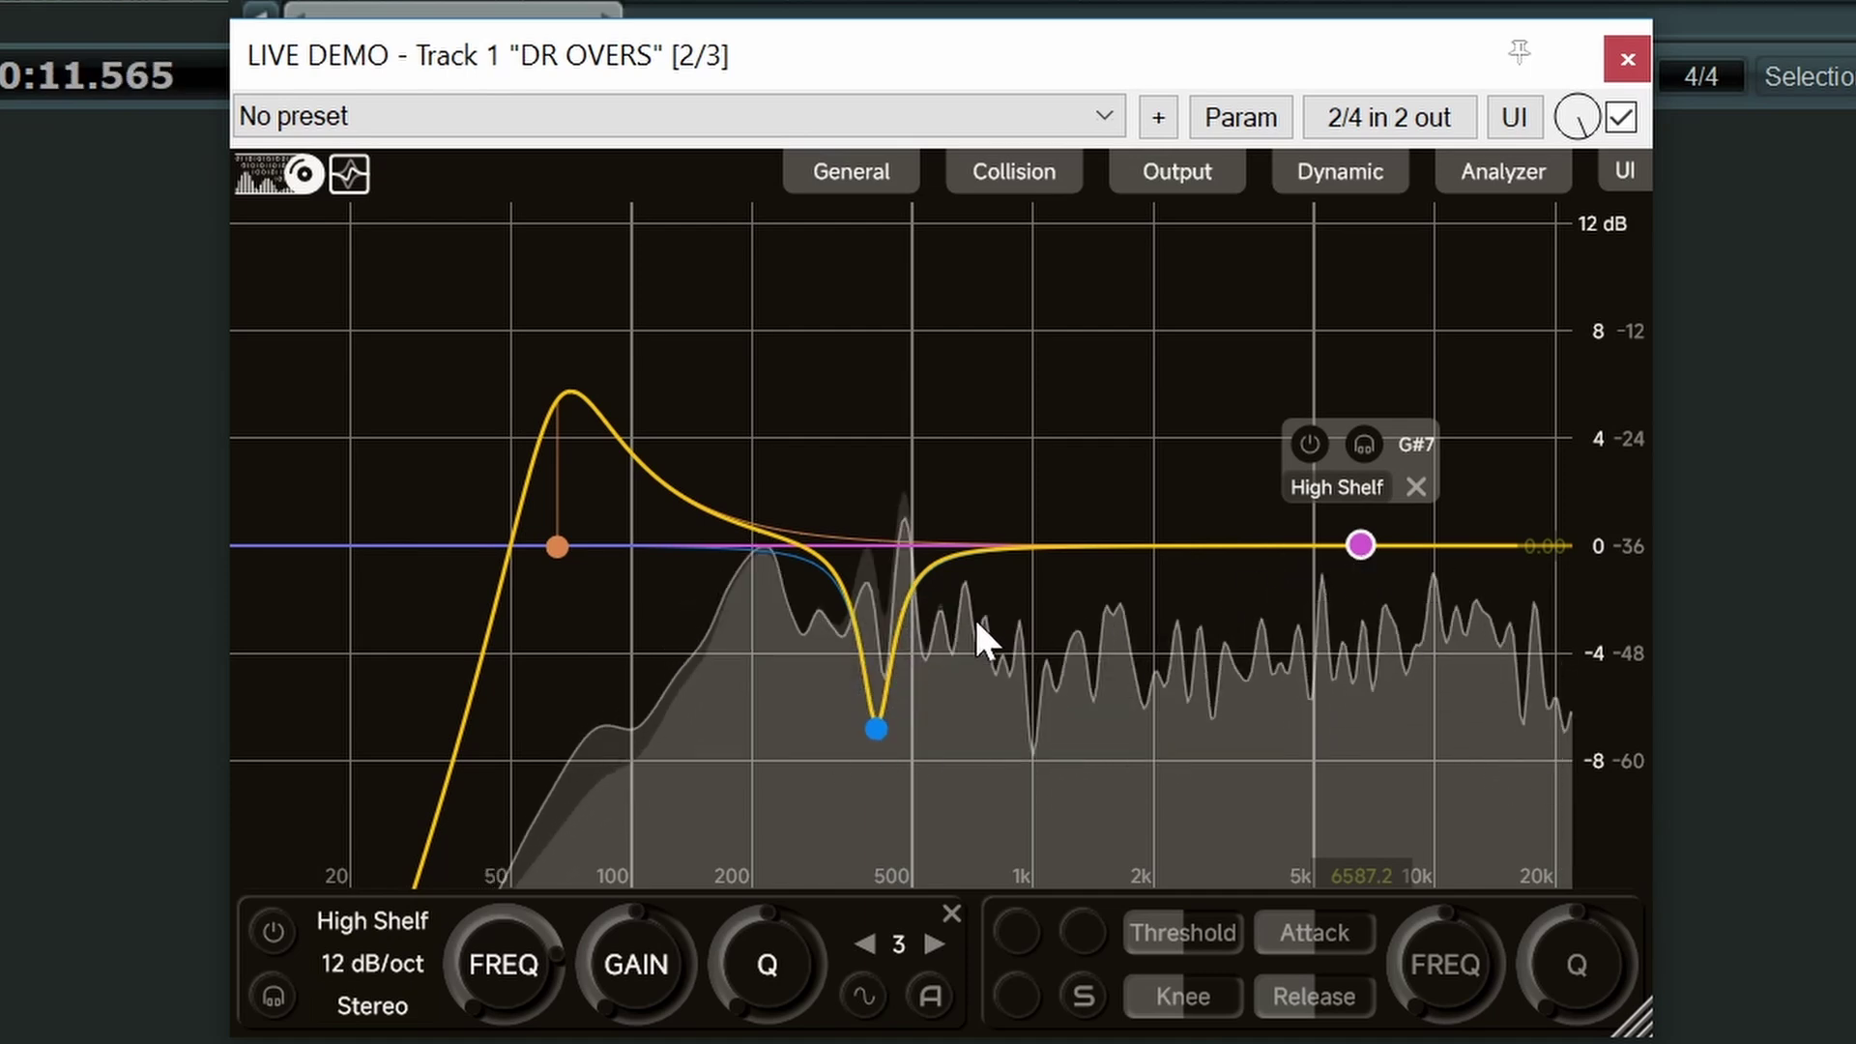
- Set the high shelf to Side only, boost it +2.8 dB from about 1.5 kHz, and add an upper-mid peak
{"action": "left_click", "coordinate": [399, 1011]}
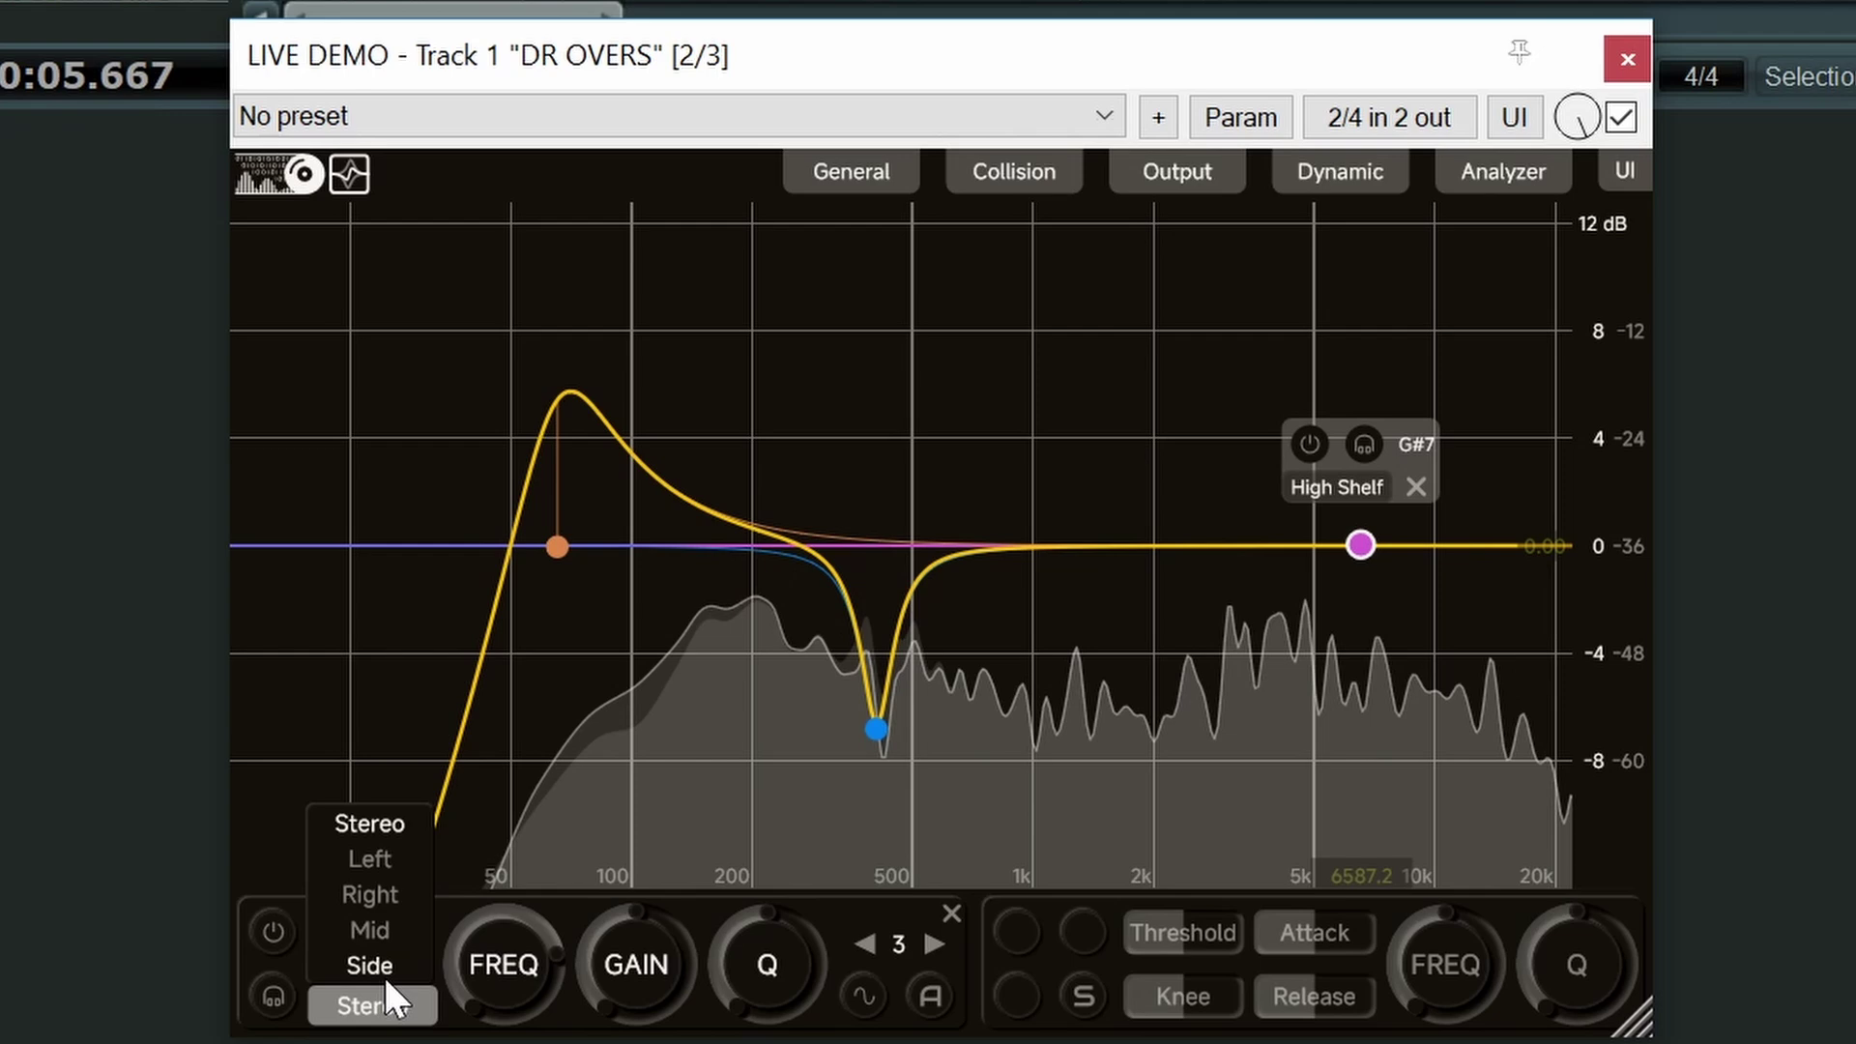
{"action": "left_click", "coordinate": [382, 971]}
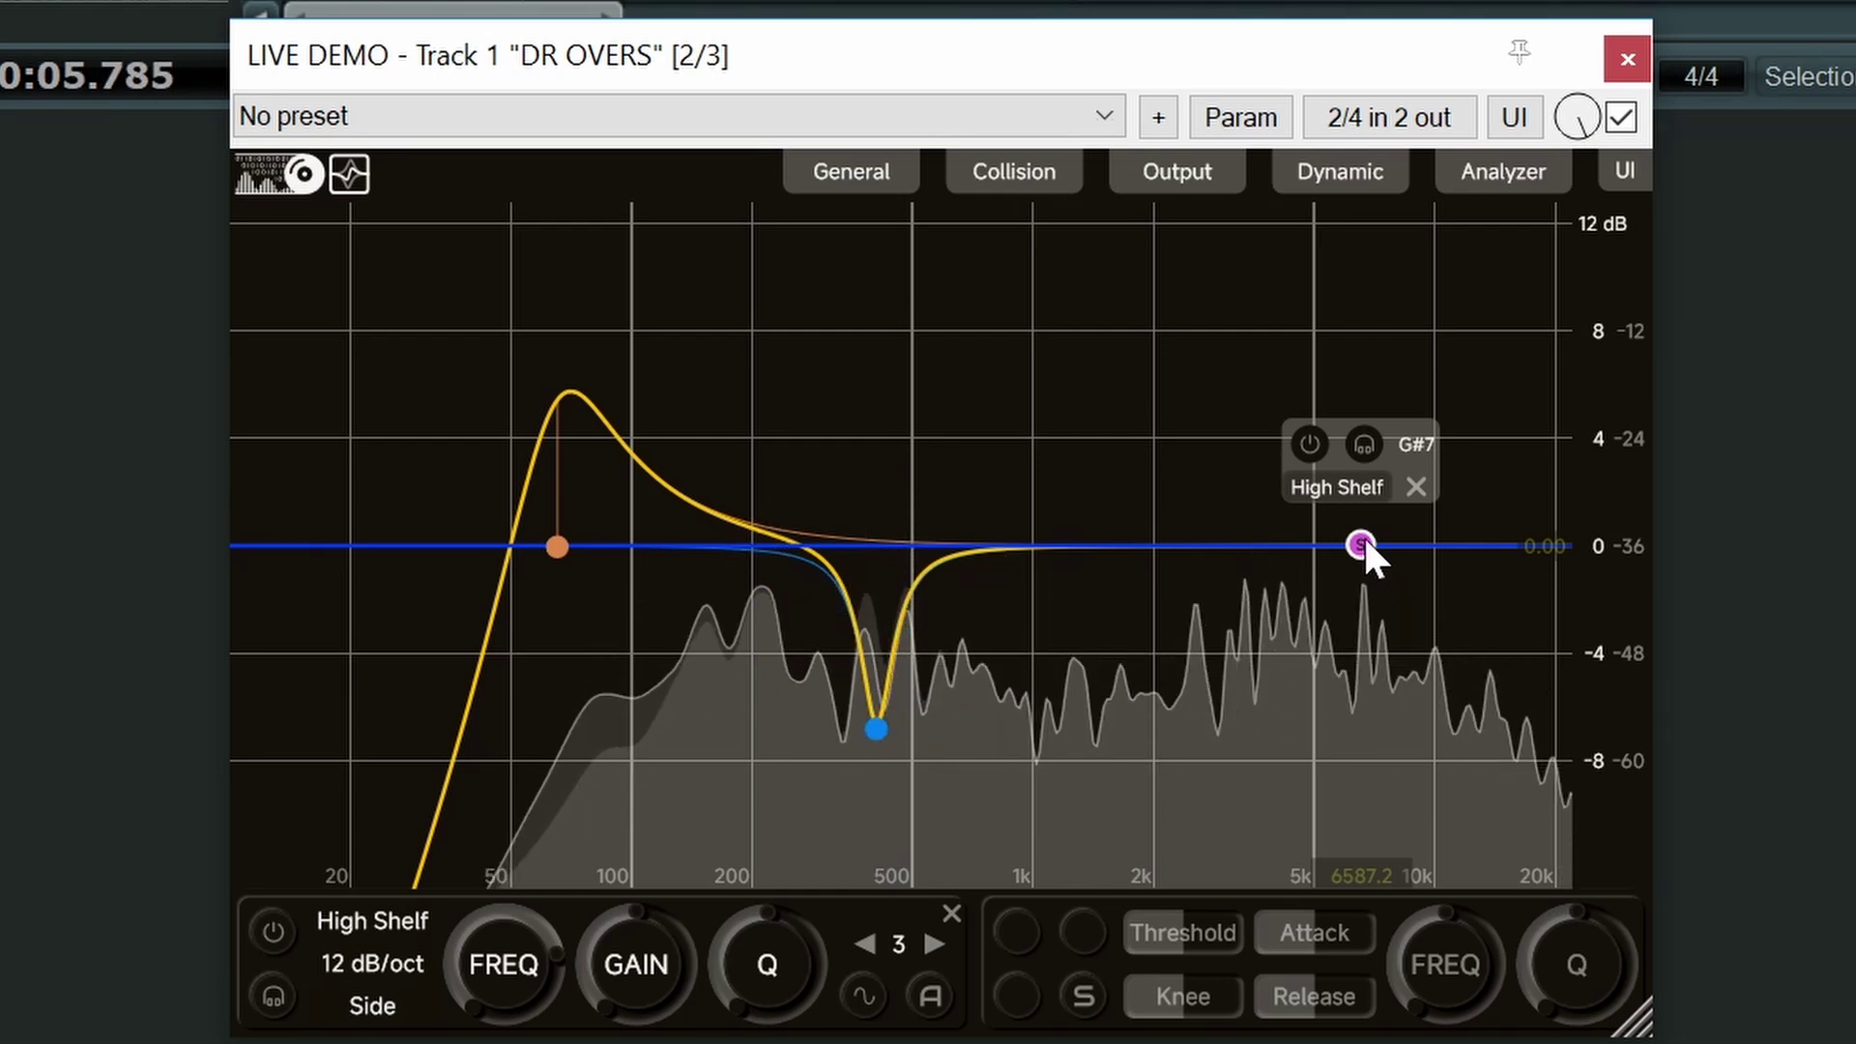
{"action": "left_click_drag", "start_coordinate": [1363, 544], "coordinate": [1128, 504]}
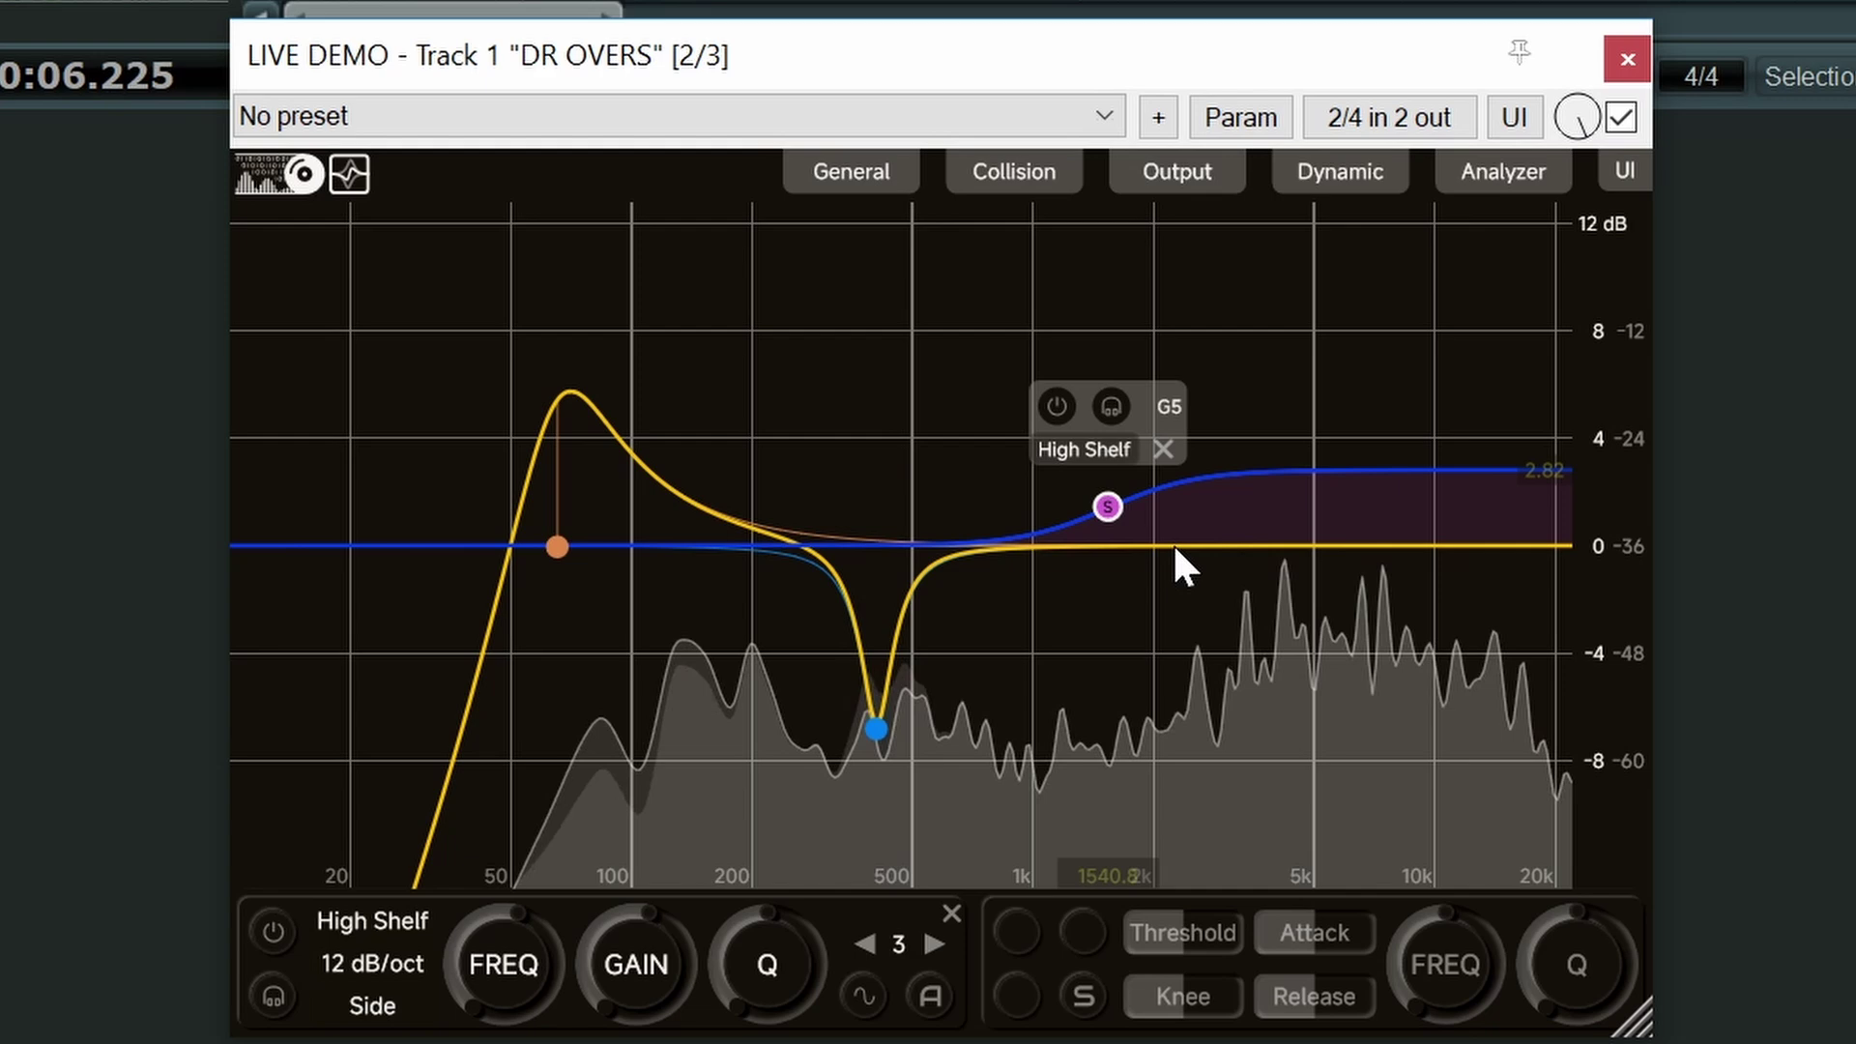
{"action": "double_click", "coordinate": [1174, 546]}
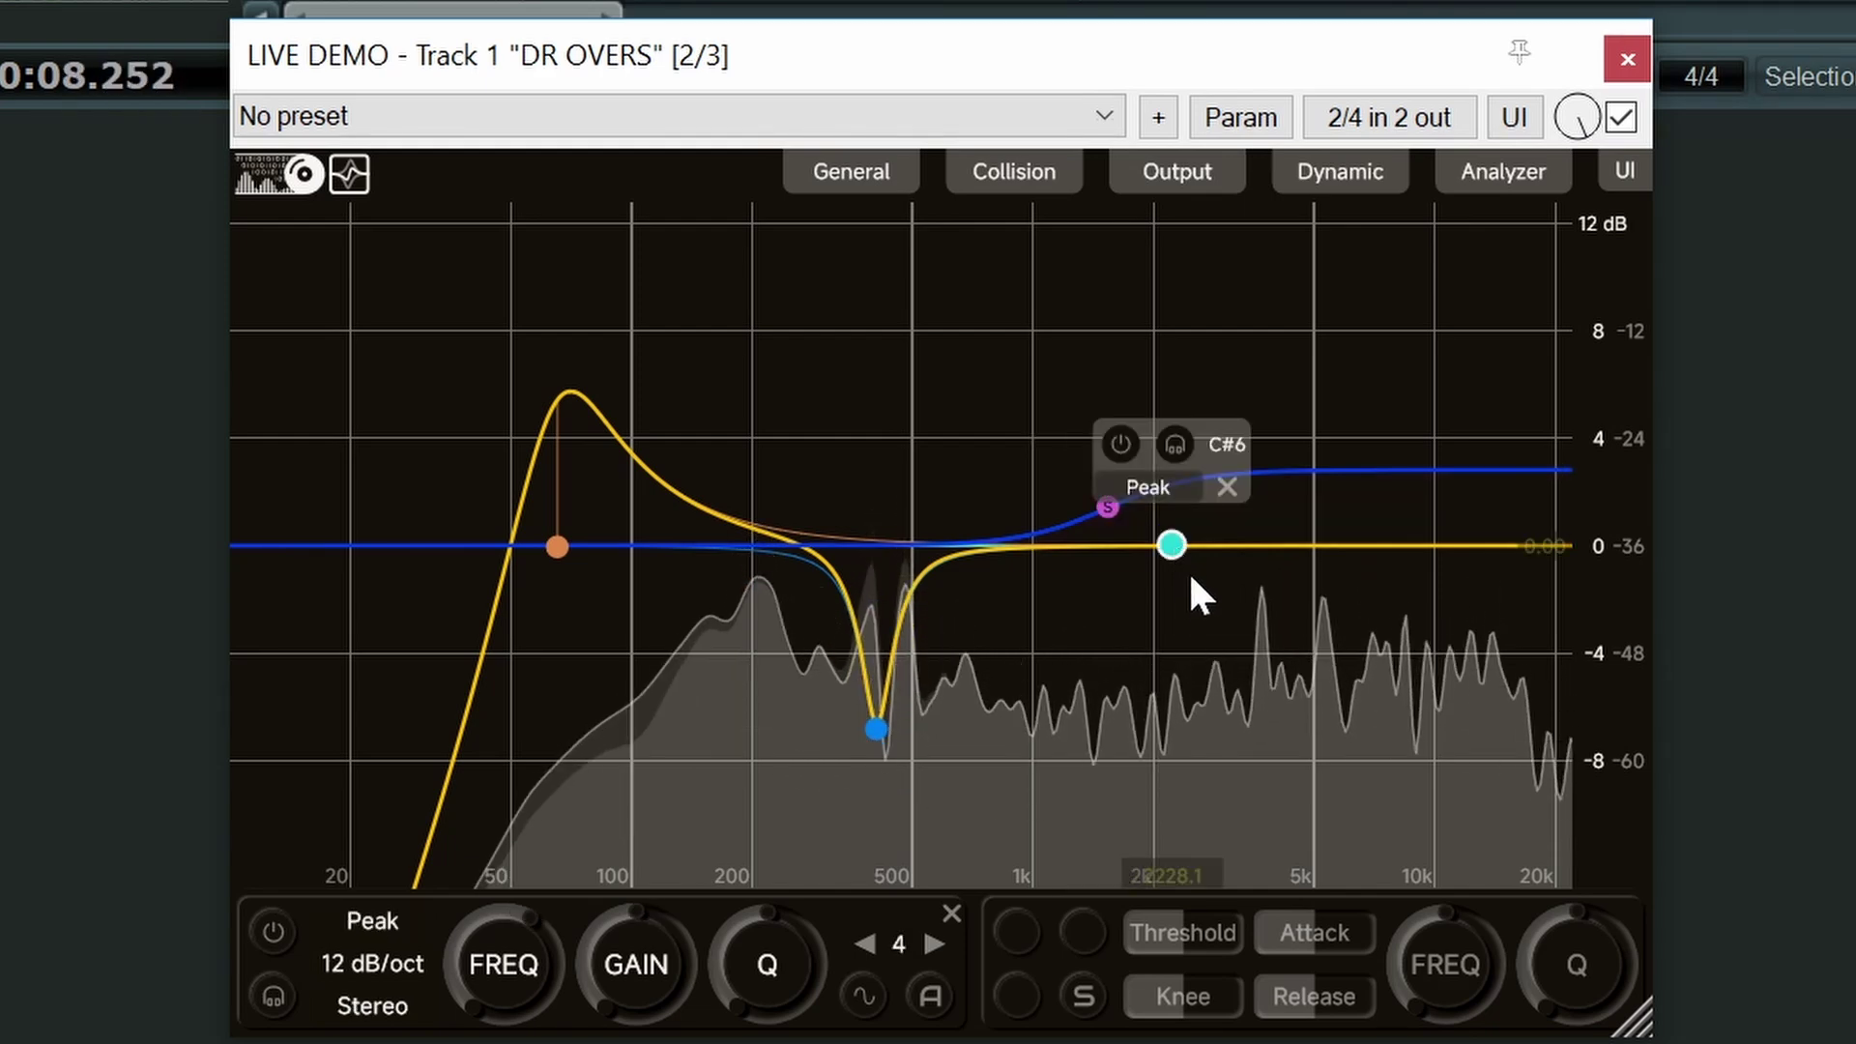
- Shift the new peak band up to about 2476 Hz and reset its gain to 0 dB
{"action": "left_click_drag", "start_coordinate": [1171, 545], "coordinate": [1191, 503]}
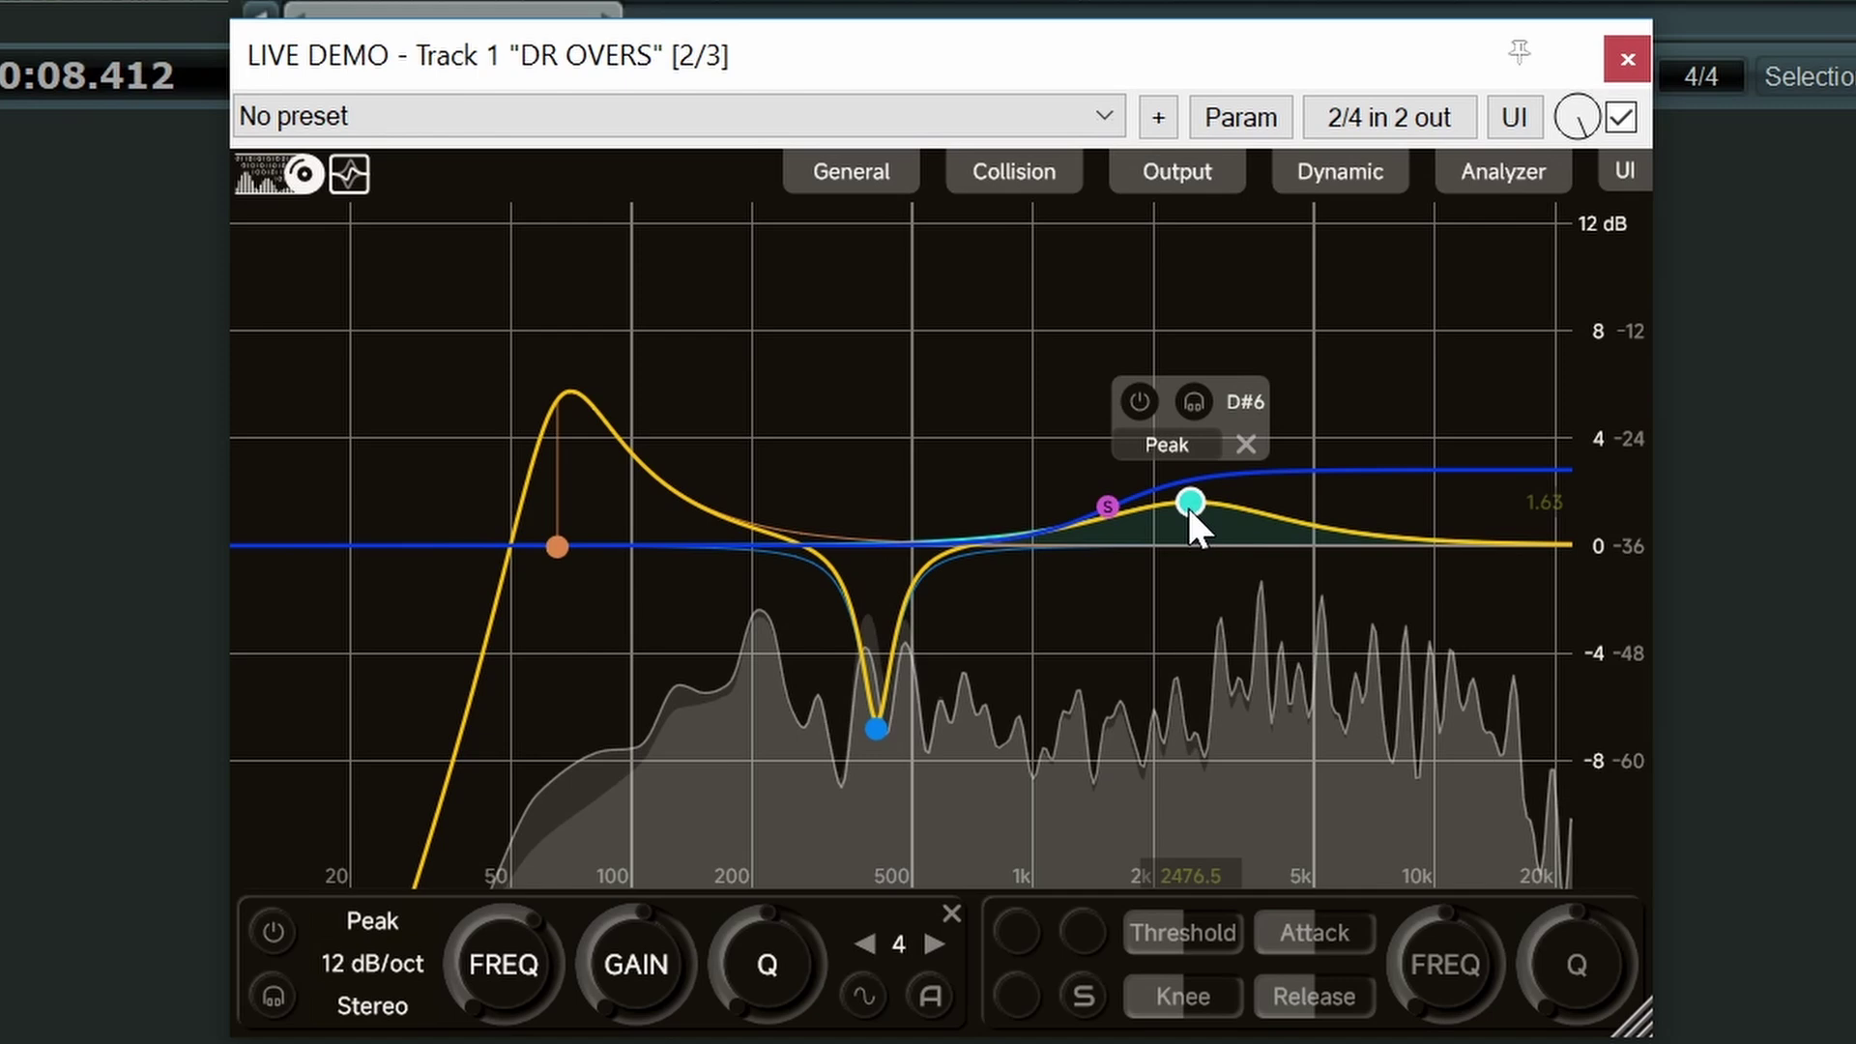
{"action": "mouse_move", "coordinate": [733, 961]}
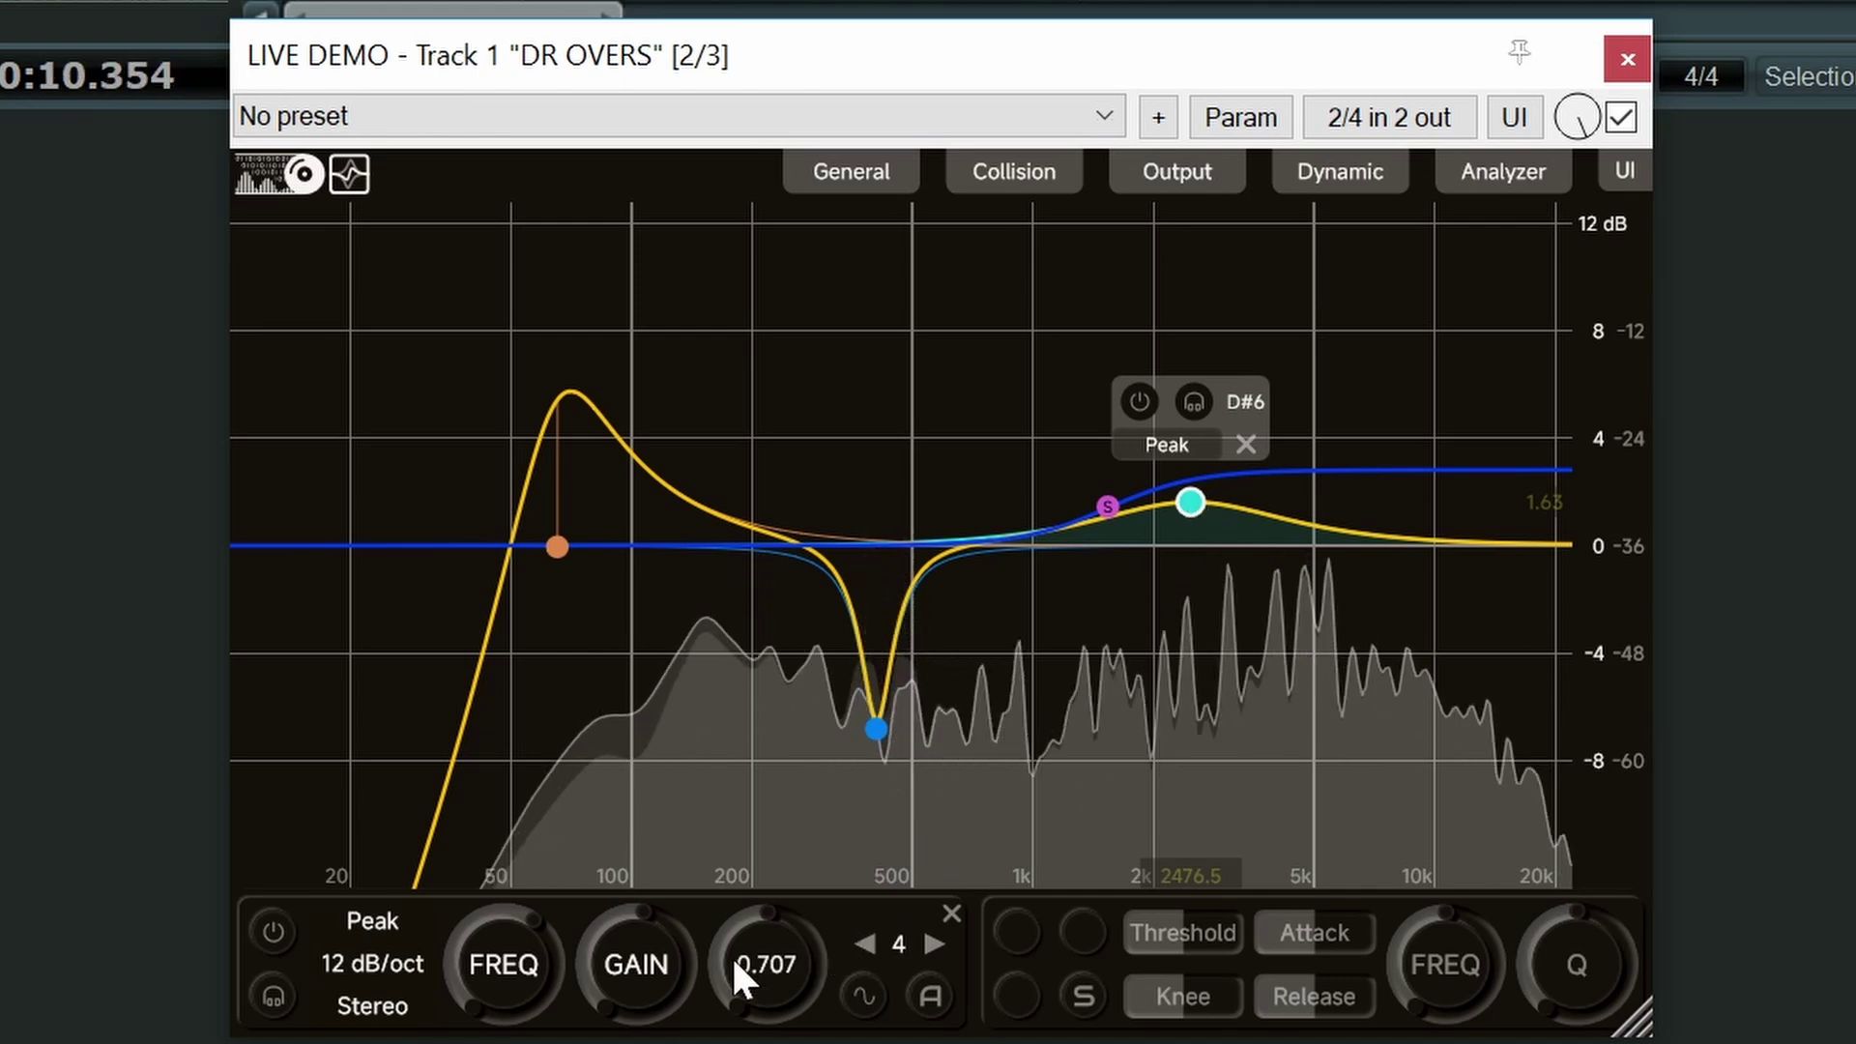
{"action": "mouse_move", "coordinate": [588, 977]}
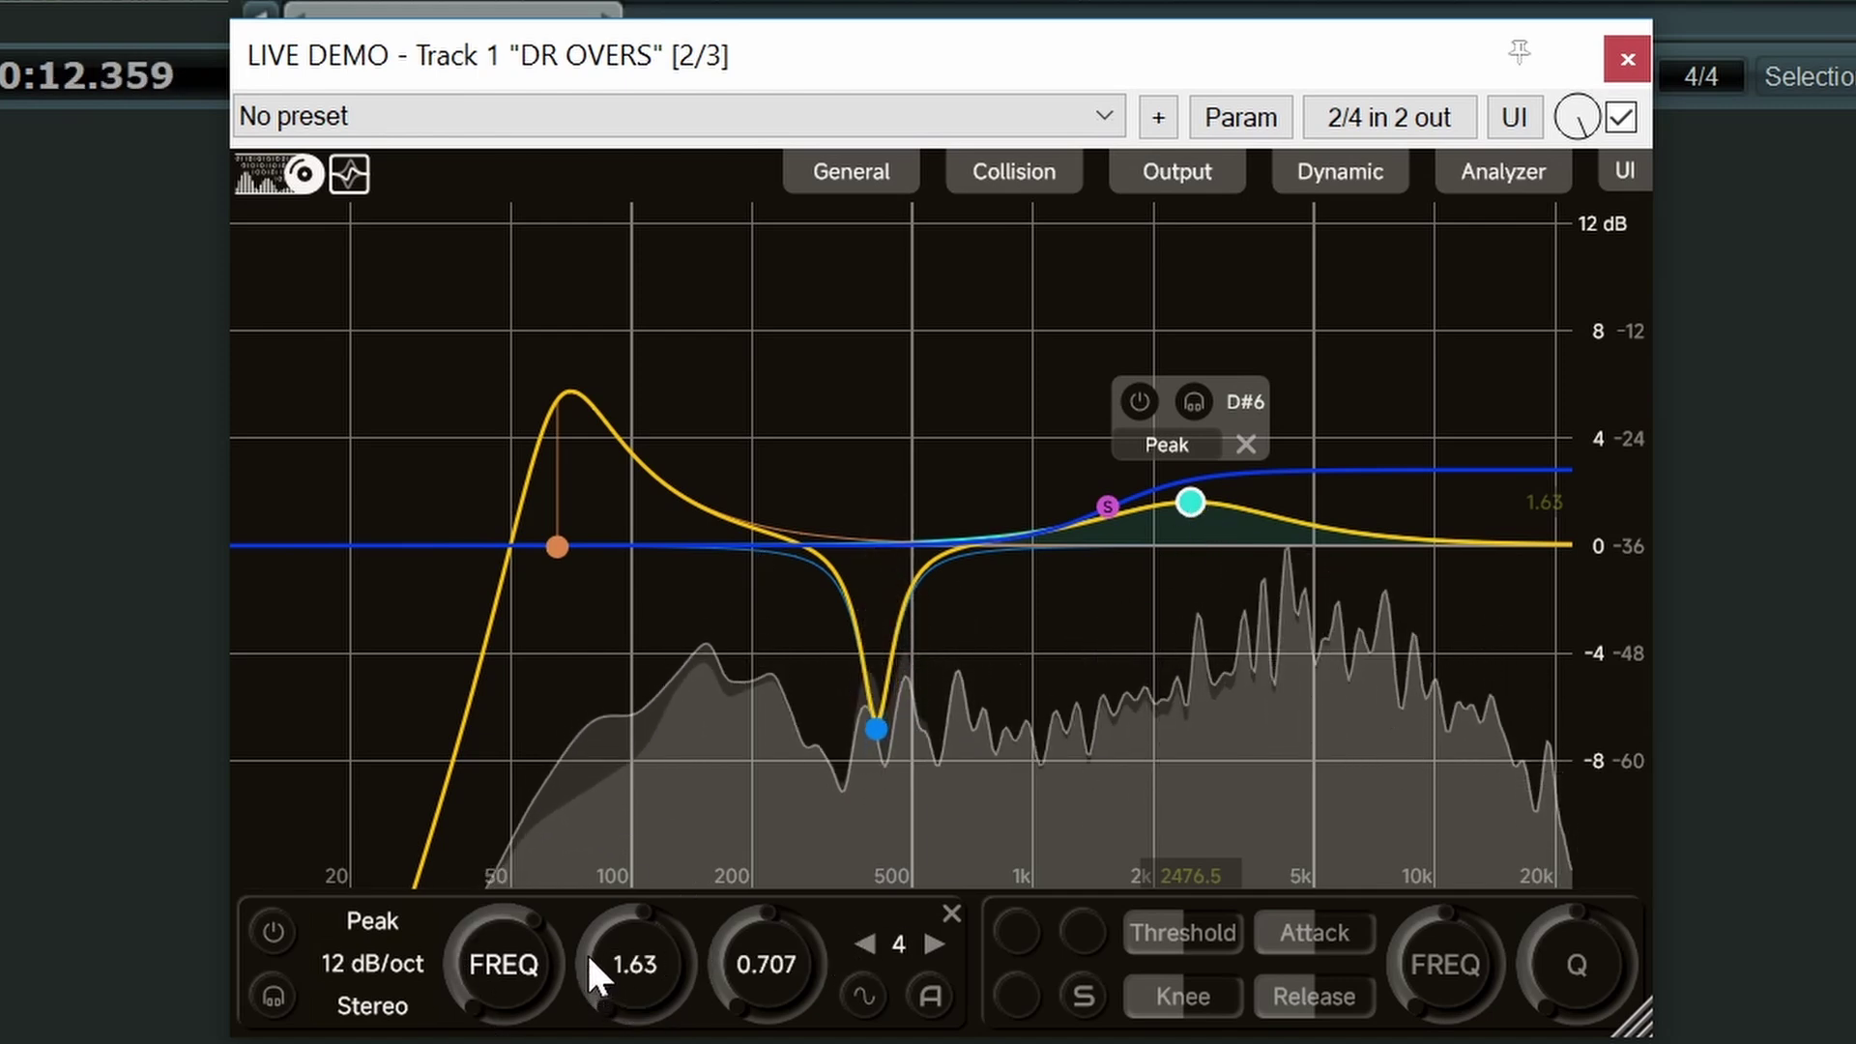
{"action": "double_click", "coordinate": [586, 951]}
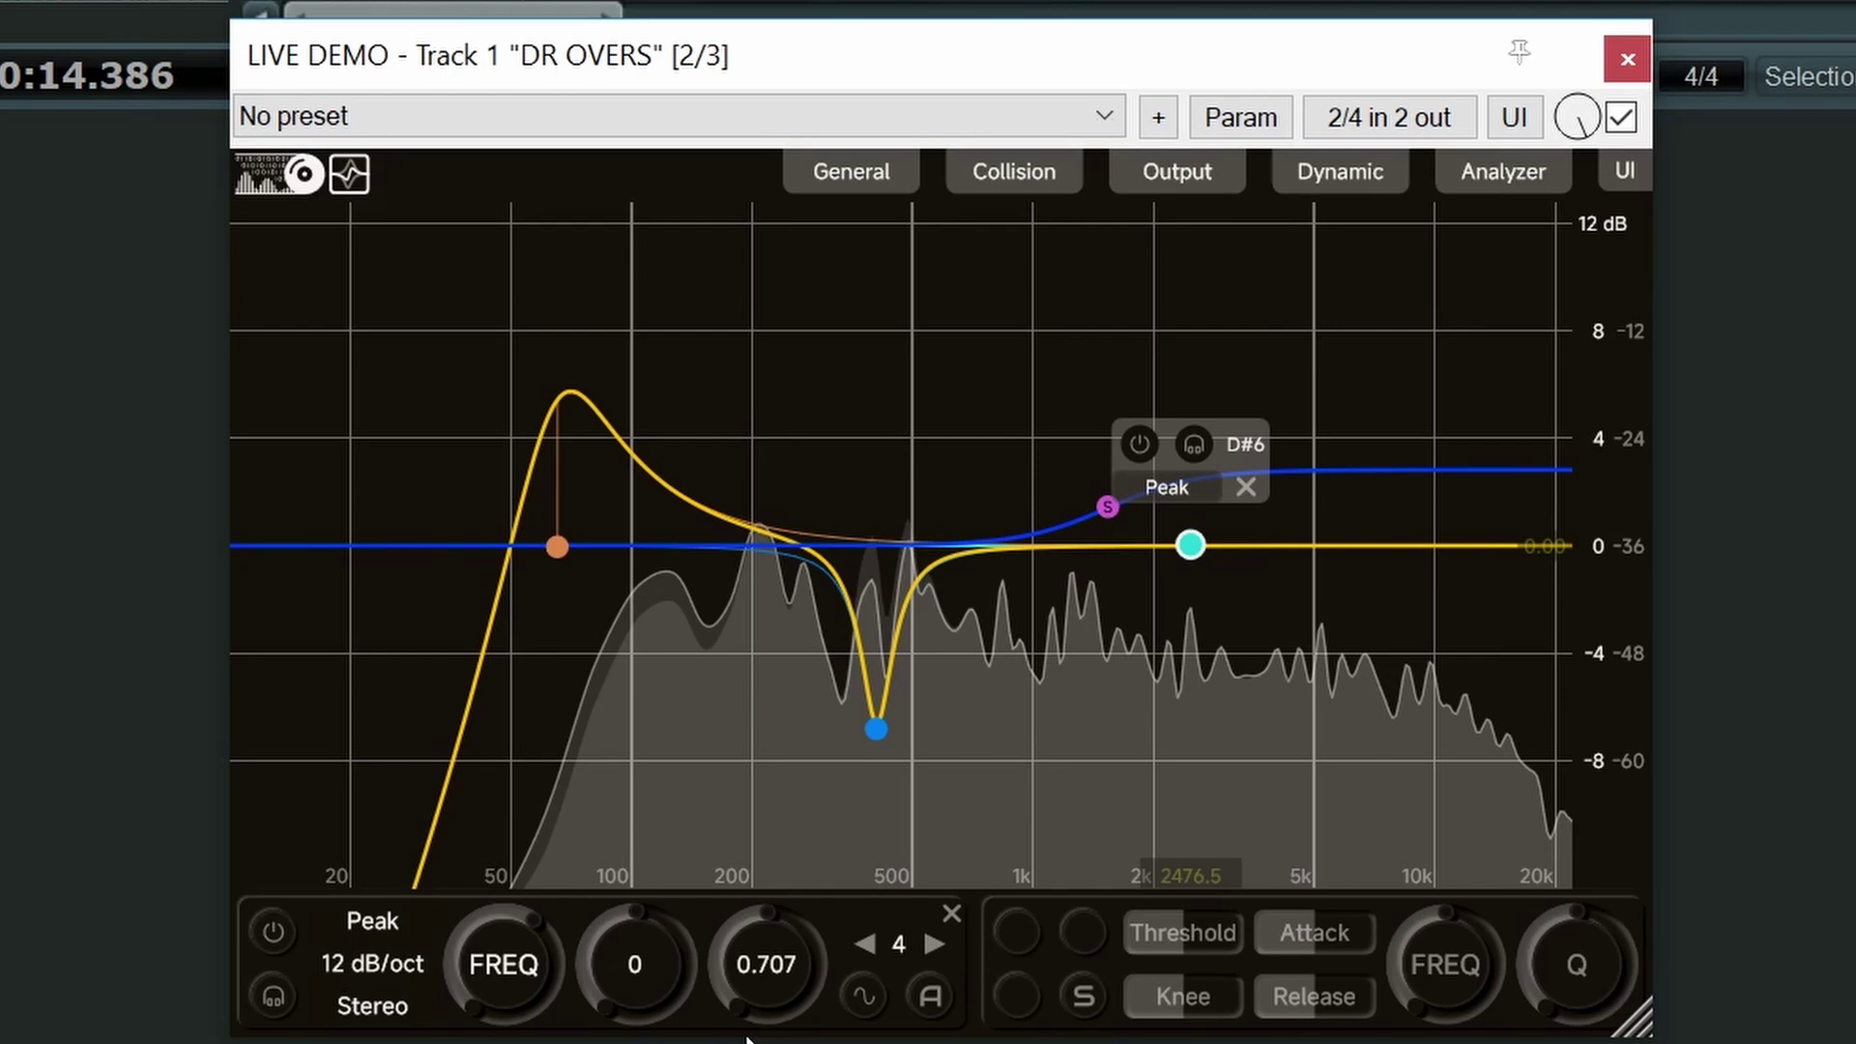
- Make the 2.3 kHz peak dynamic, targeting a +2.5 dB boost, with detection moved near 200 Hz
{"action": "left_click", "coordinate": [866, 994]}
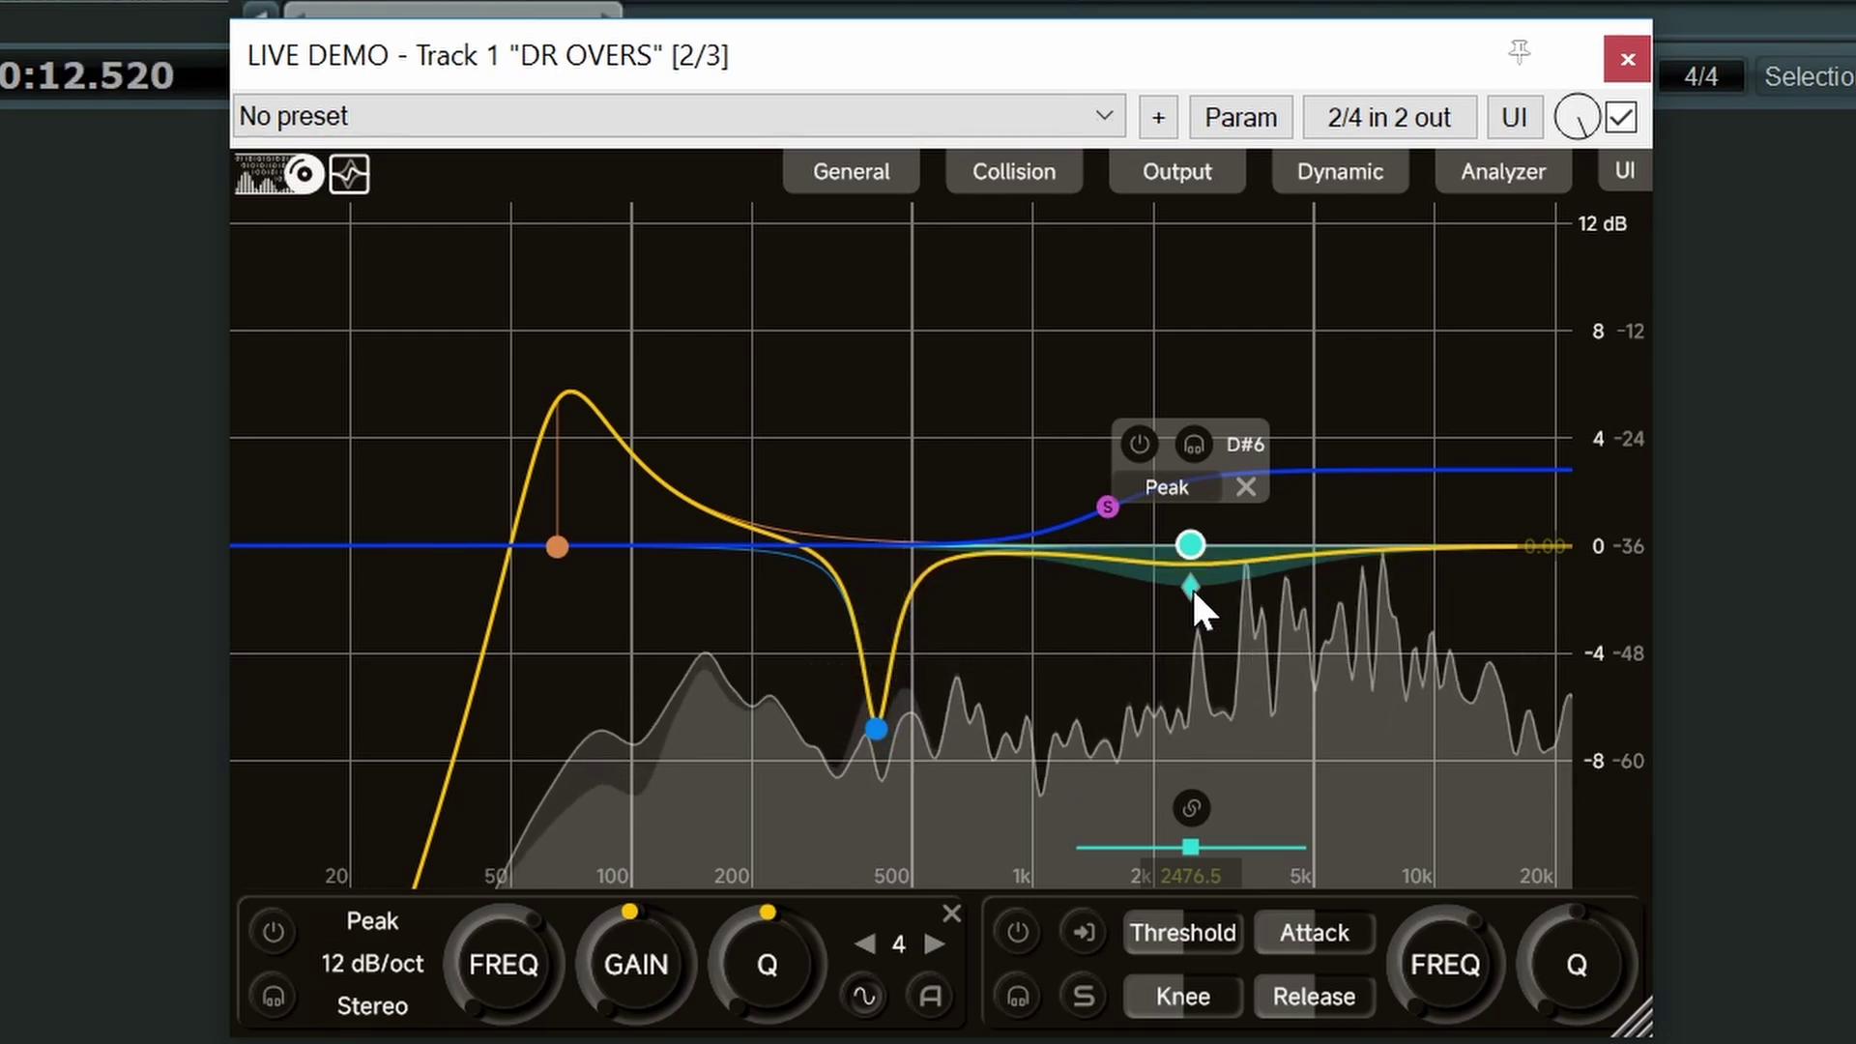
{"action": "left_click_drag", "start_coordinate": [1190, 585], "coordinate": [1179, 473]}
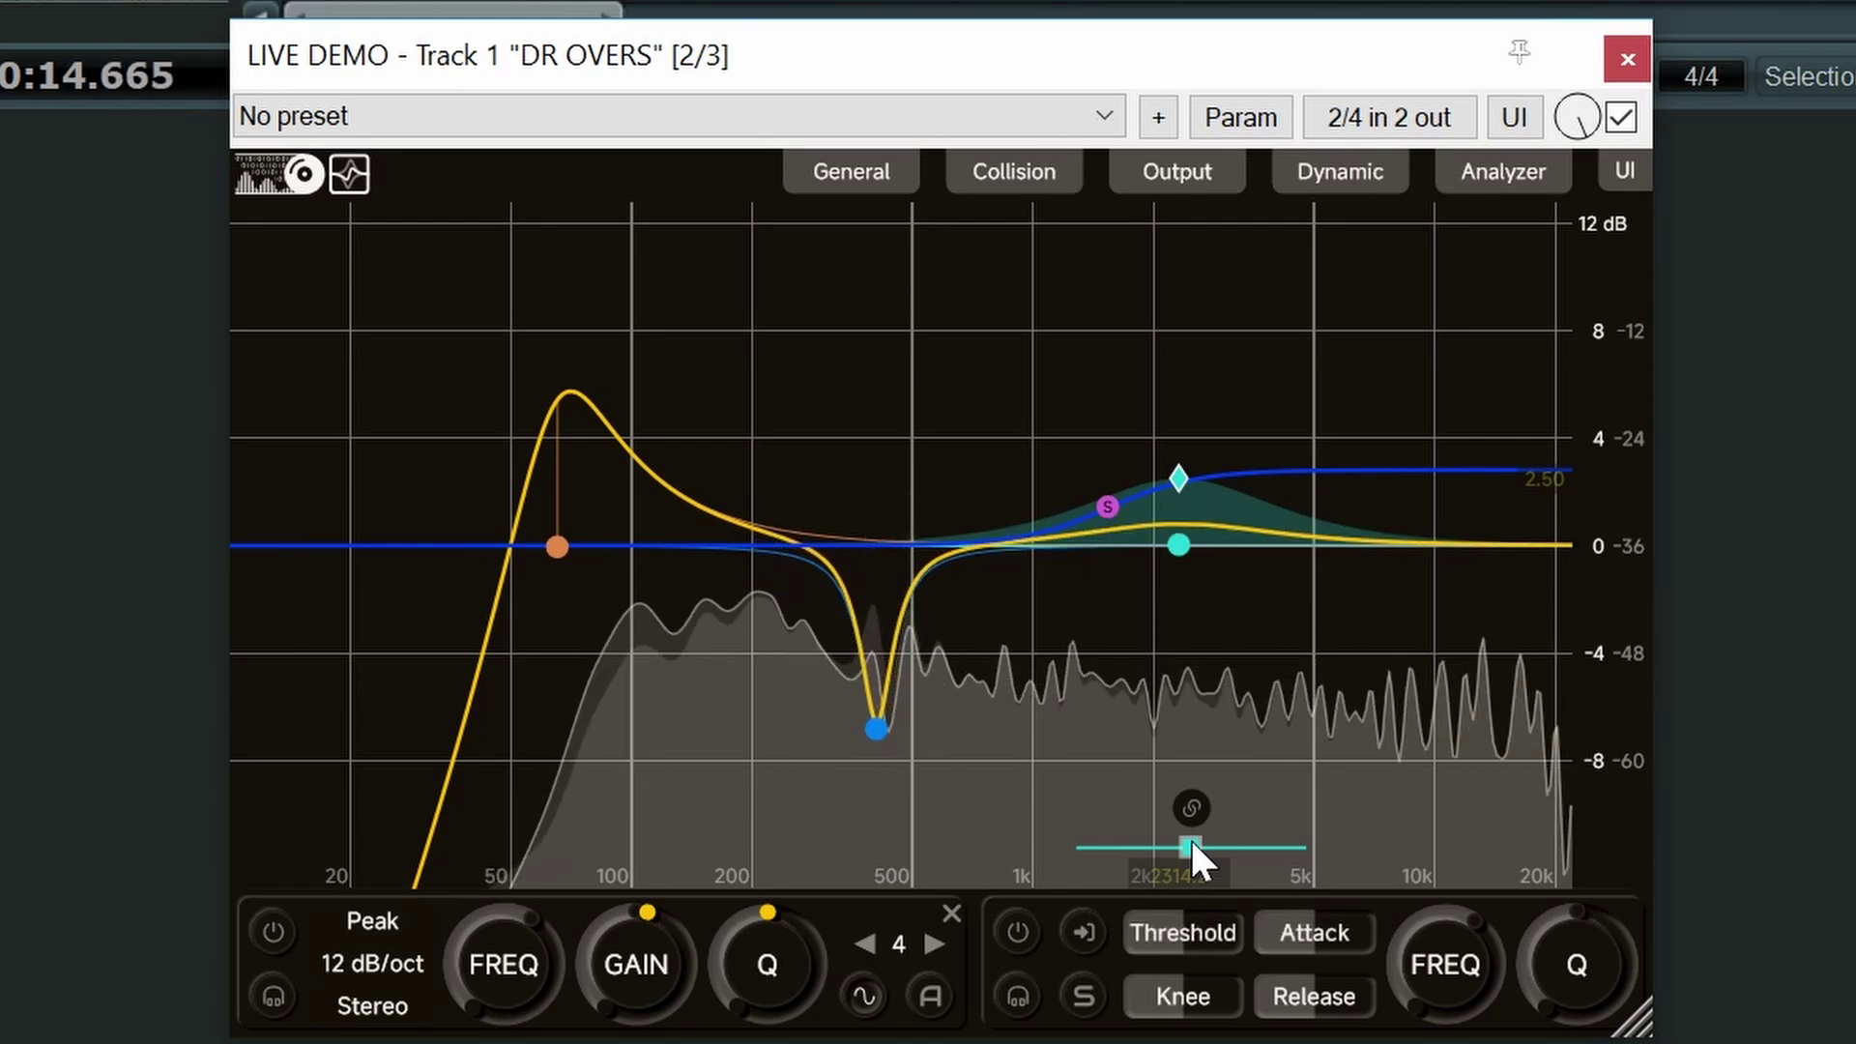
{"action": "left_click_drag", "start_coordinate": [1192, 839], "coordinate": [752, 845]}
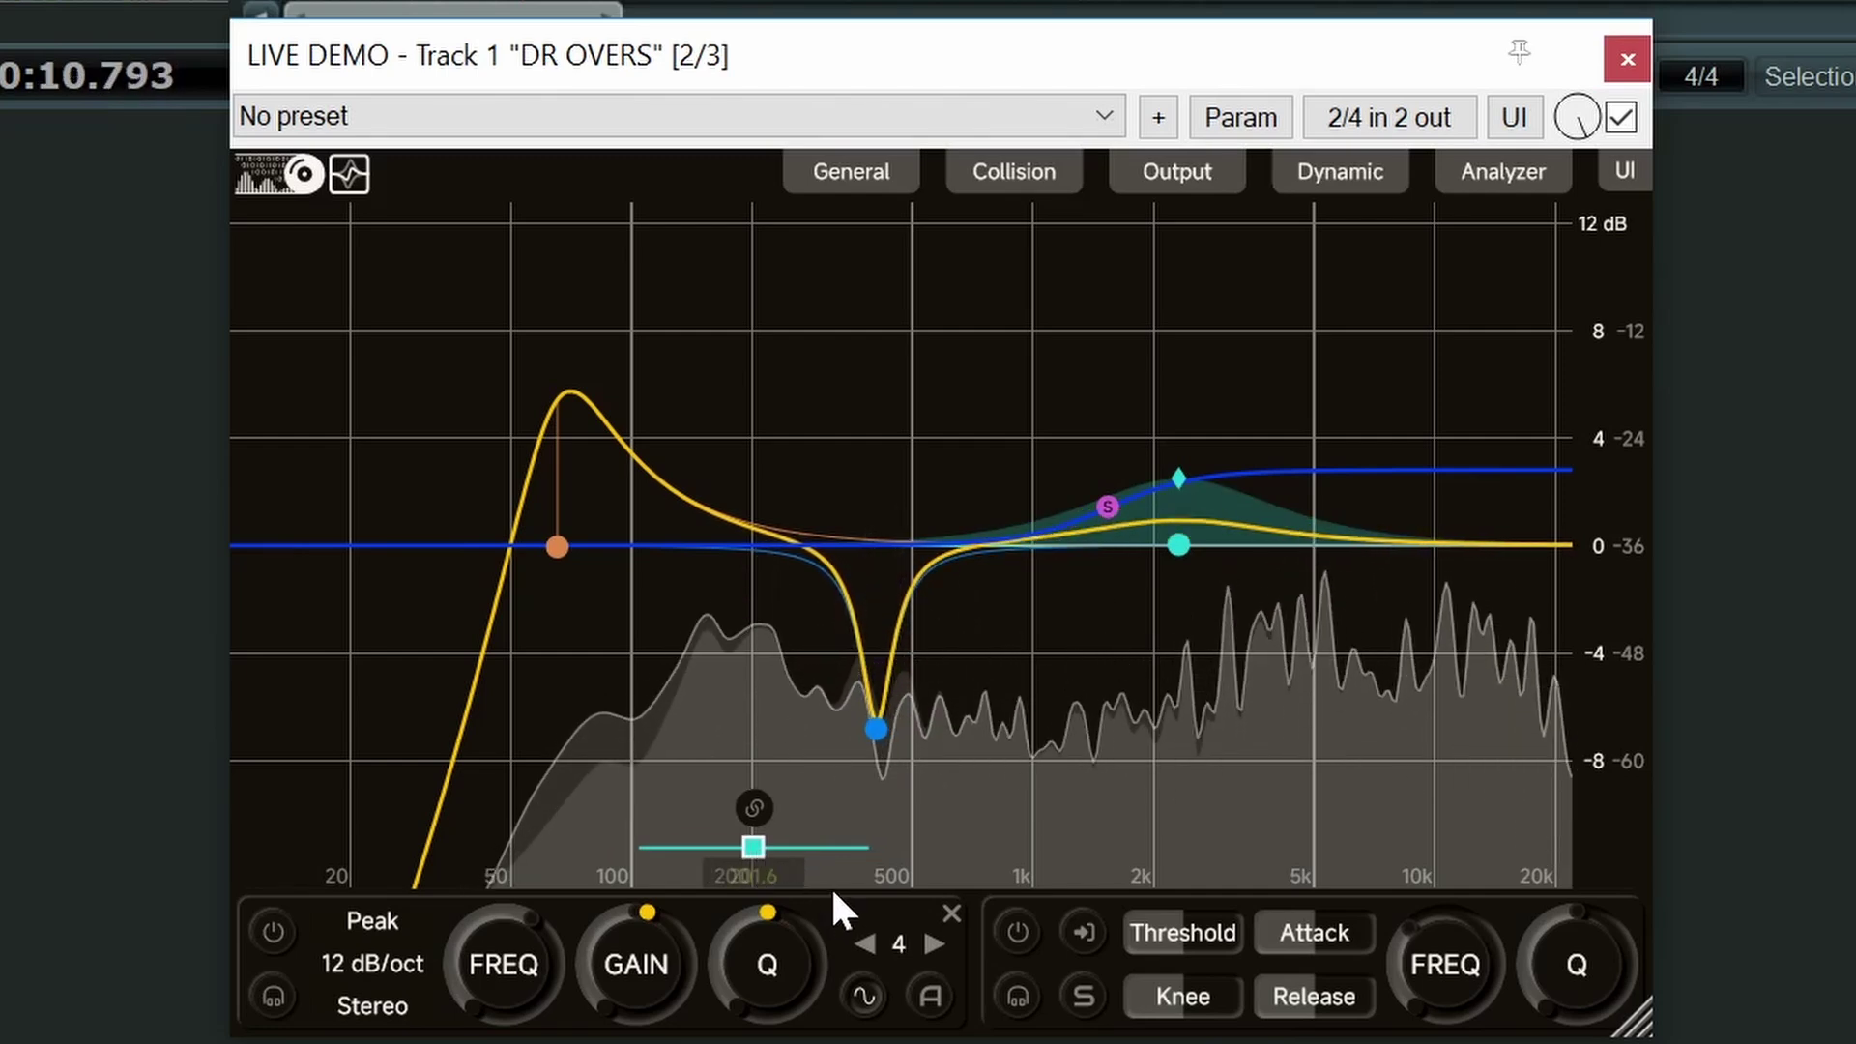
- Solo the detection range, narrow and center it at about 201.6 Hz, then unsolo it
{"action": "left_click", "coordinate": [1023, 996]}
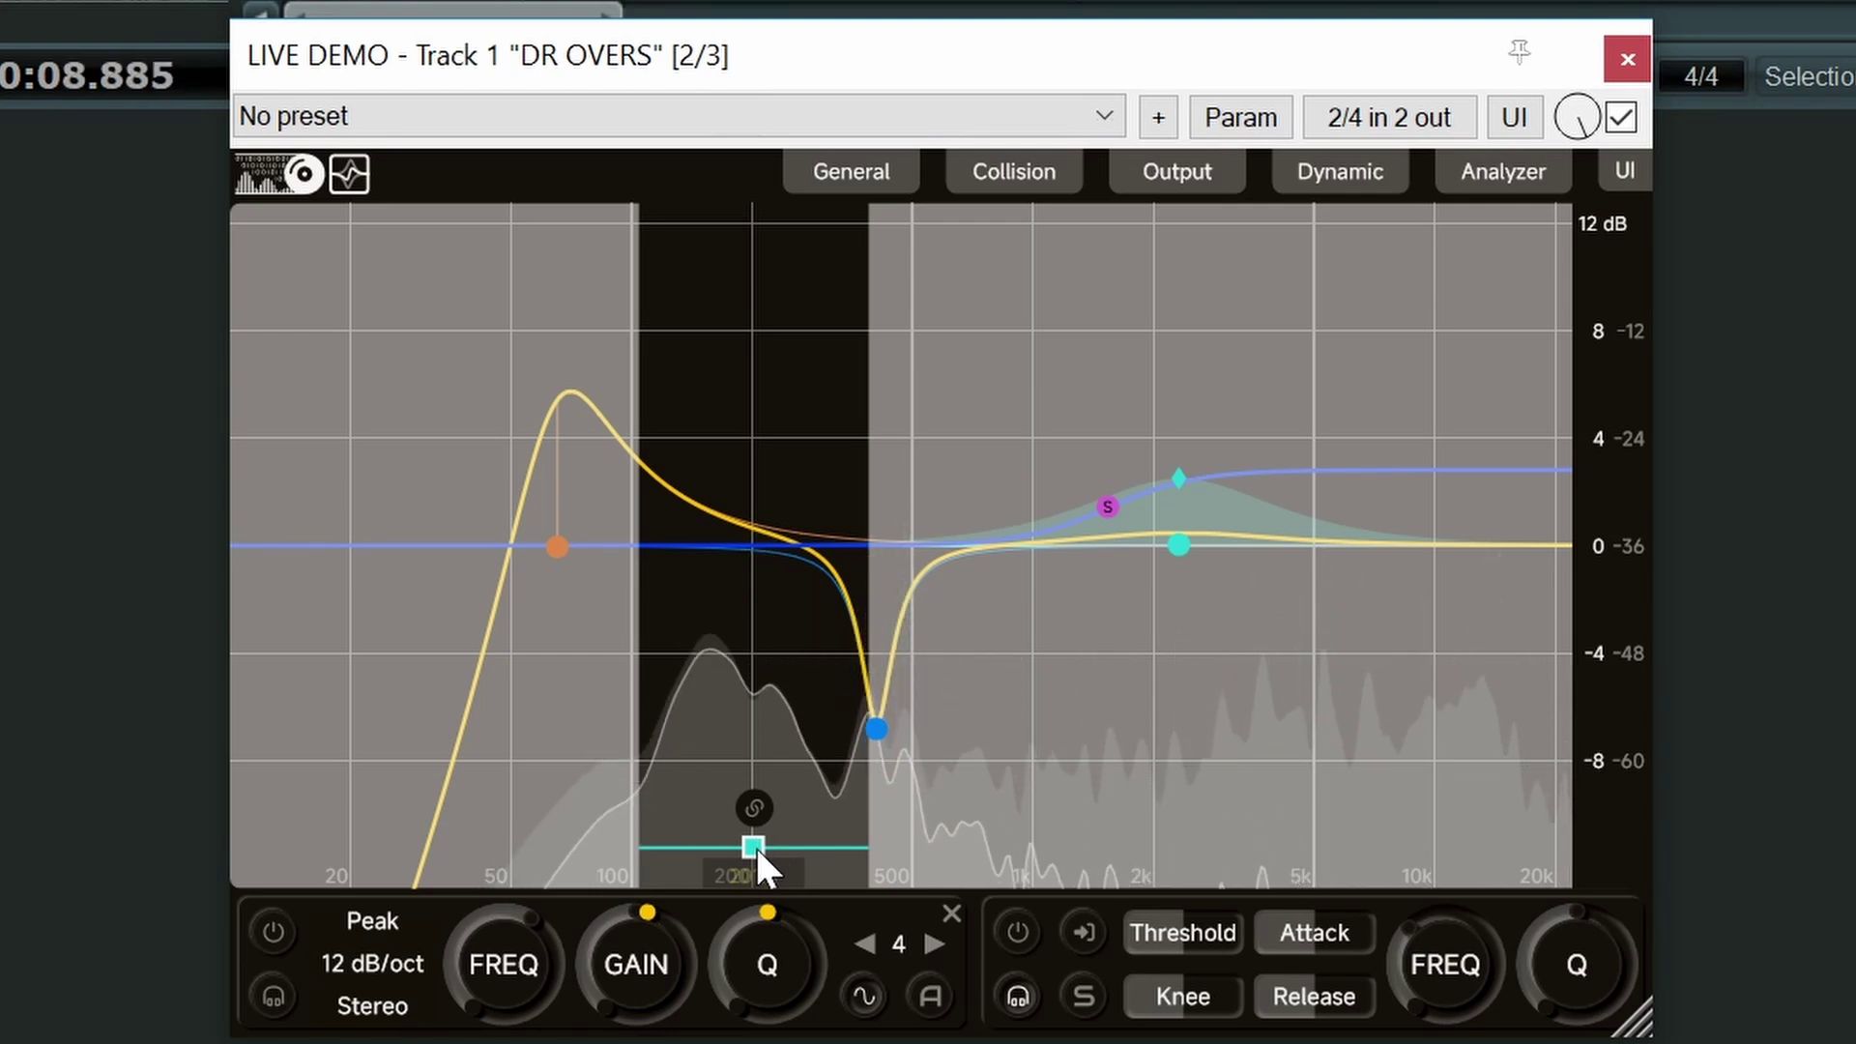
{"action": "scroll", "coordinate": [756, 845], "scroll_direction": "up", "scroll_amount": 6}
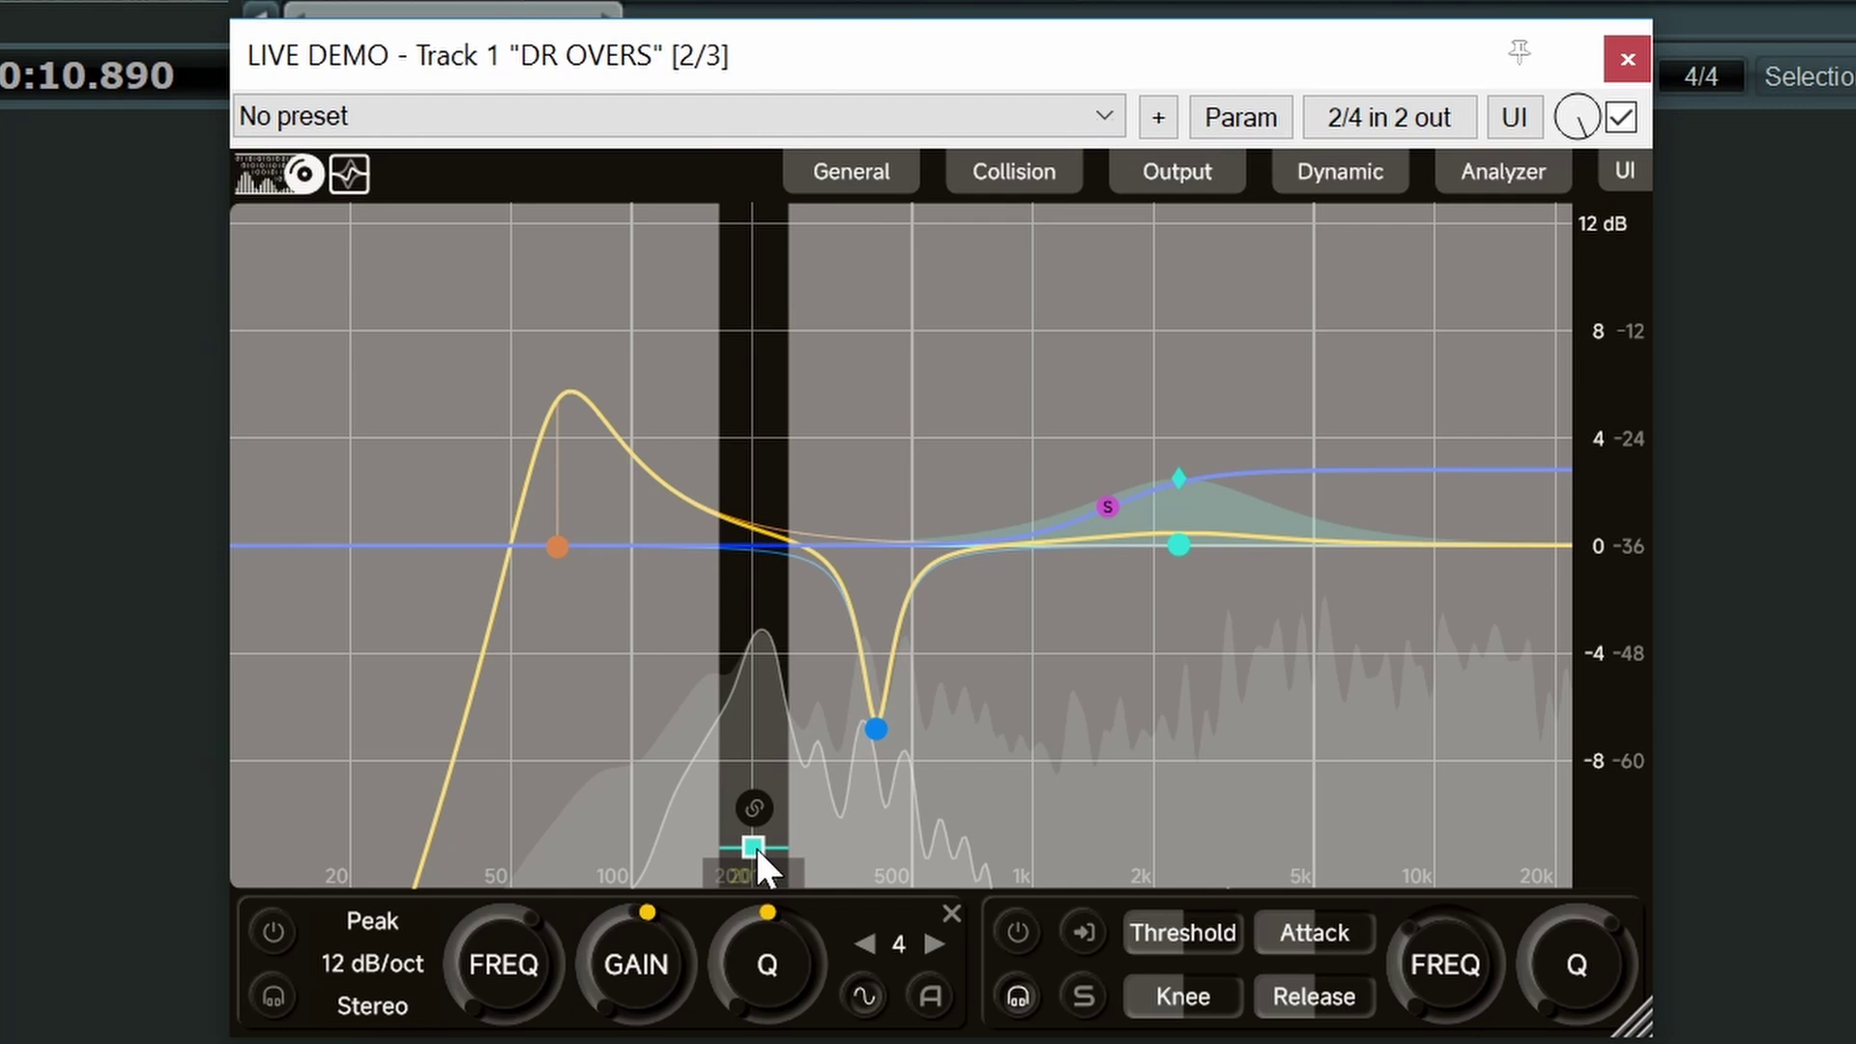
{"action": "mouse_move", "coordinate": [756, 847]}
{"action": "left_mouse_down"}
{"action": "mouse_move", "coordinate": [667, 846]}
{"action": "mouse_move", "coordinate": [758, 837]}
{"action": "left_mouse_up"}
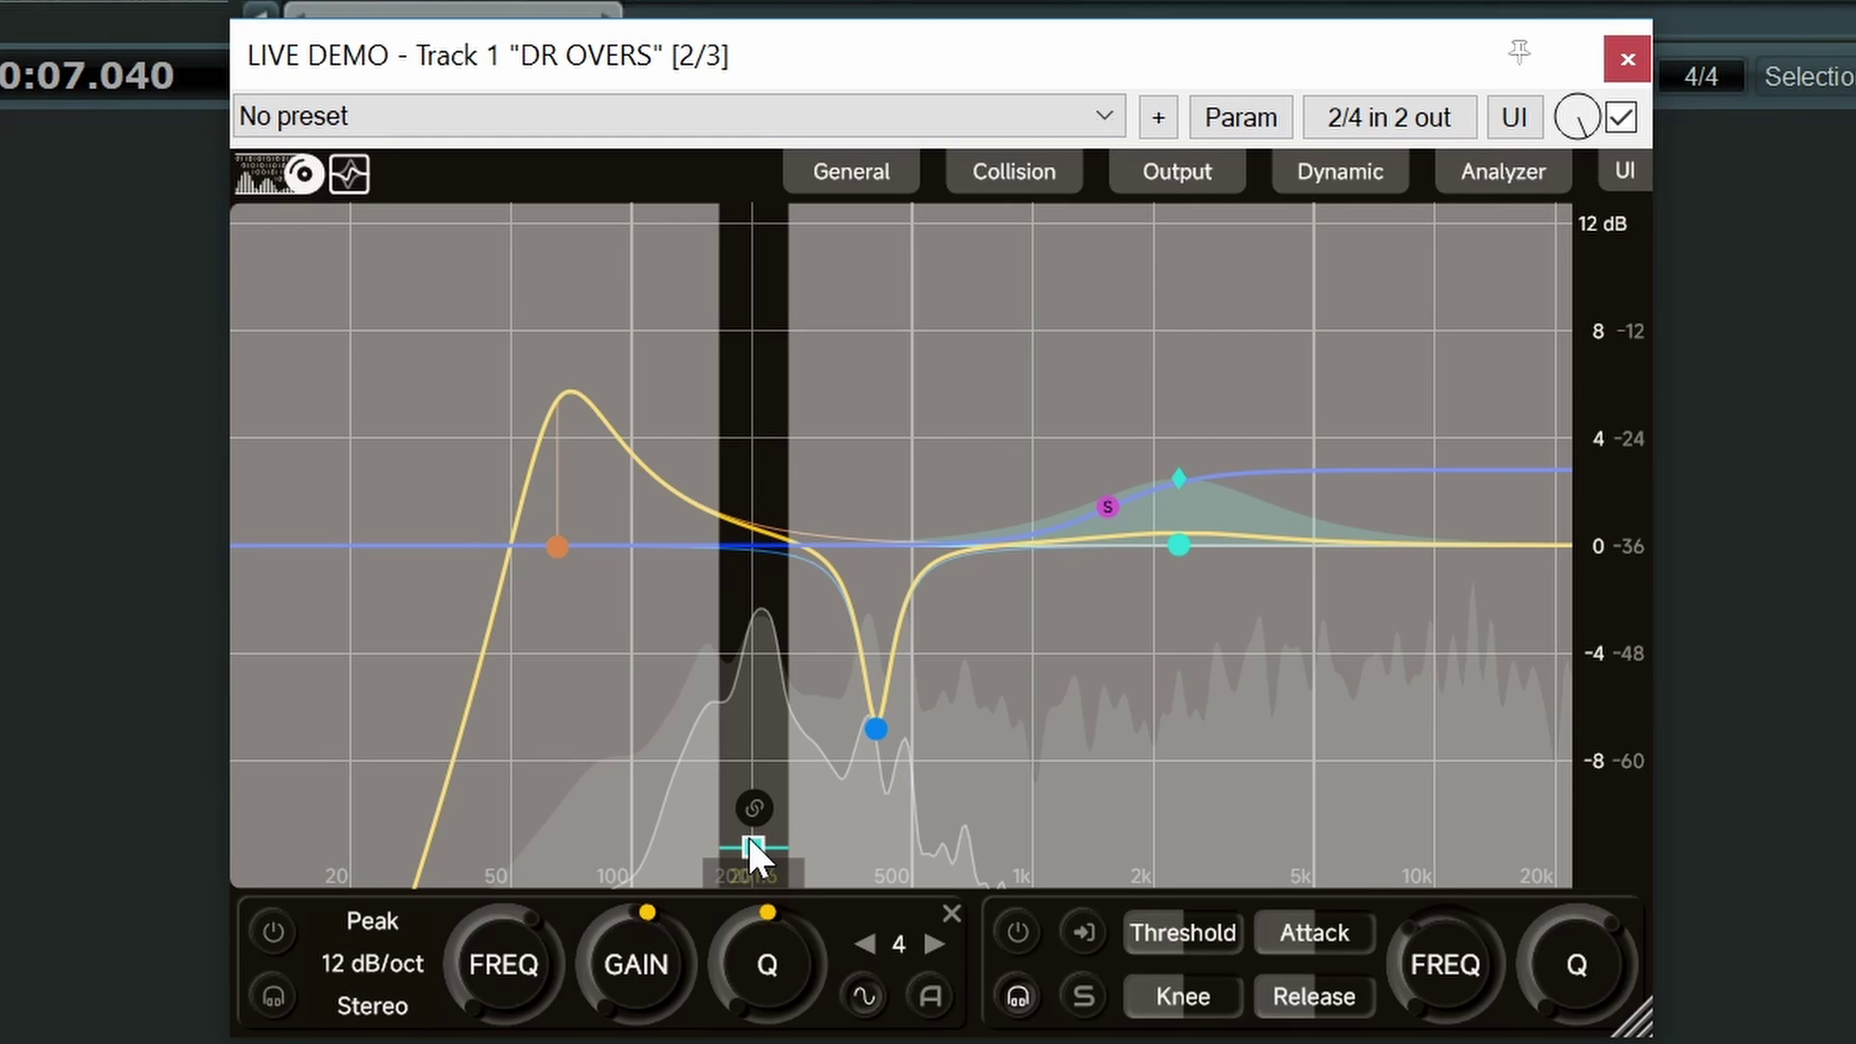
{"action": "left_click", "coordinate": [1018, 994]}
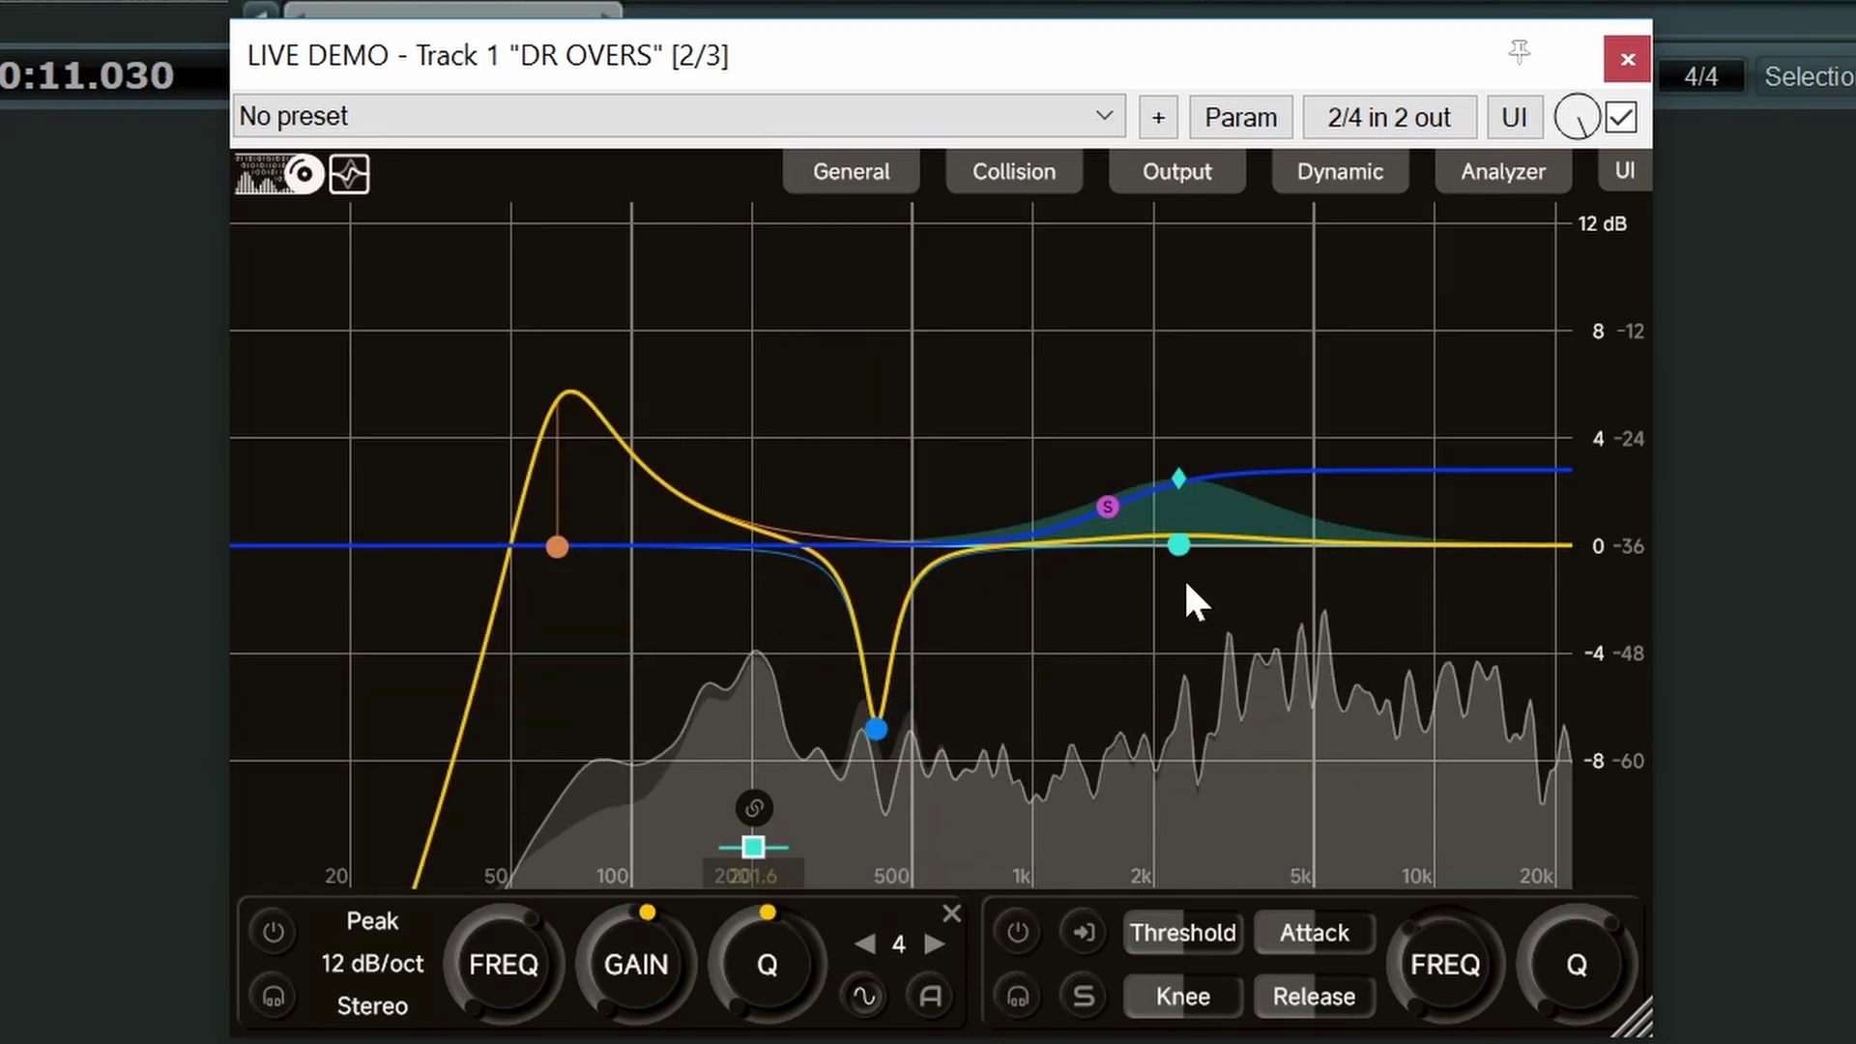
{"action": "mouse_move", "coordinate": [1187, 544]}
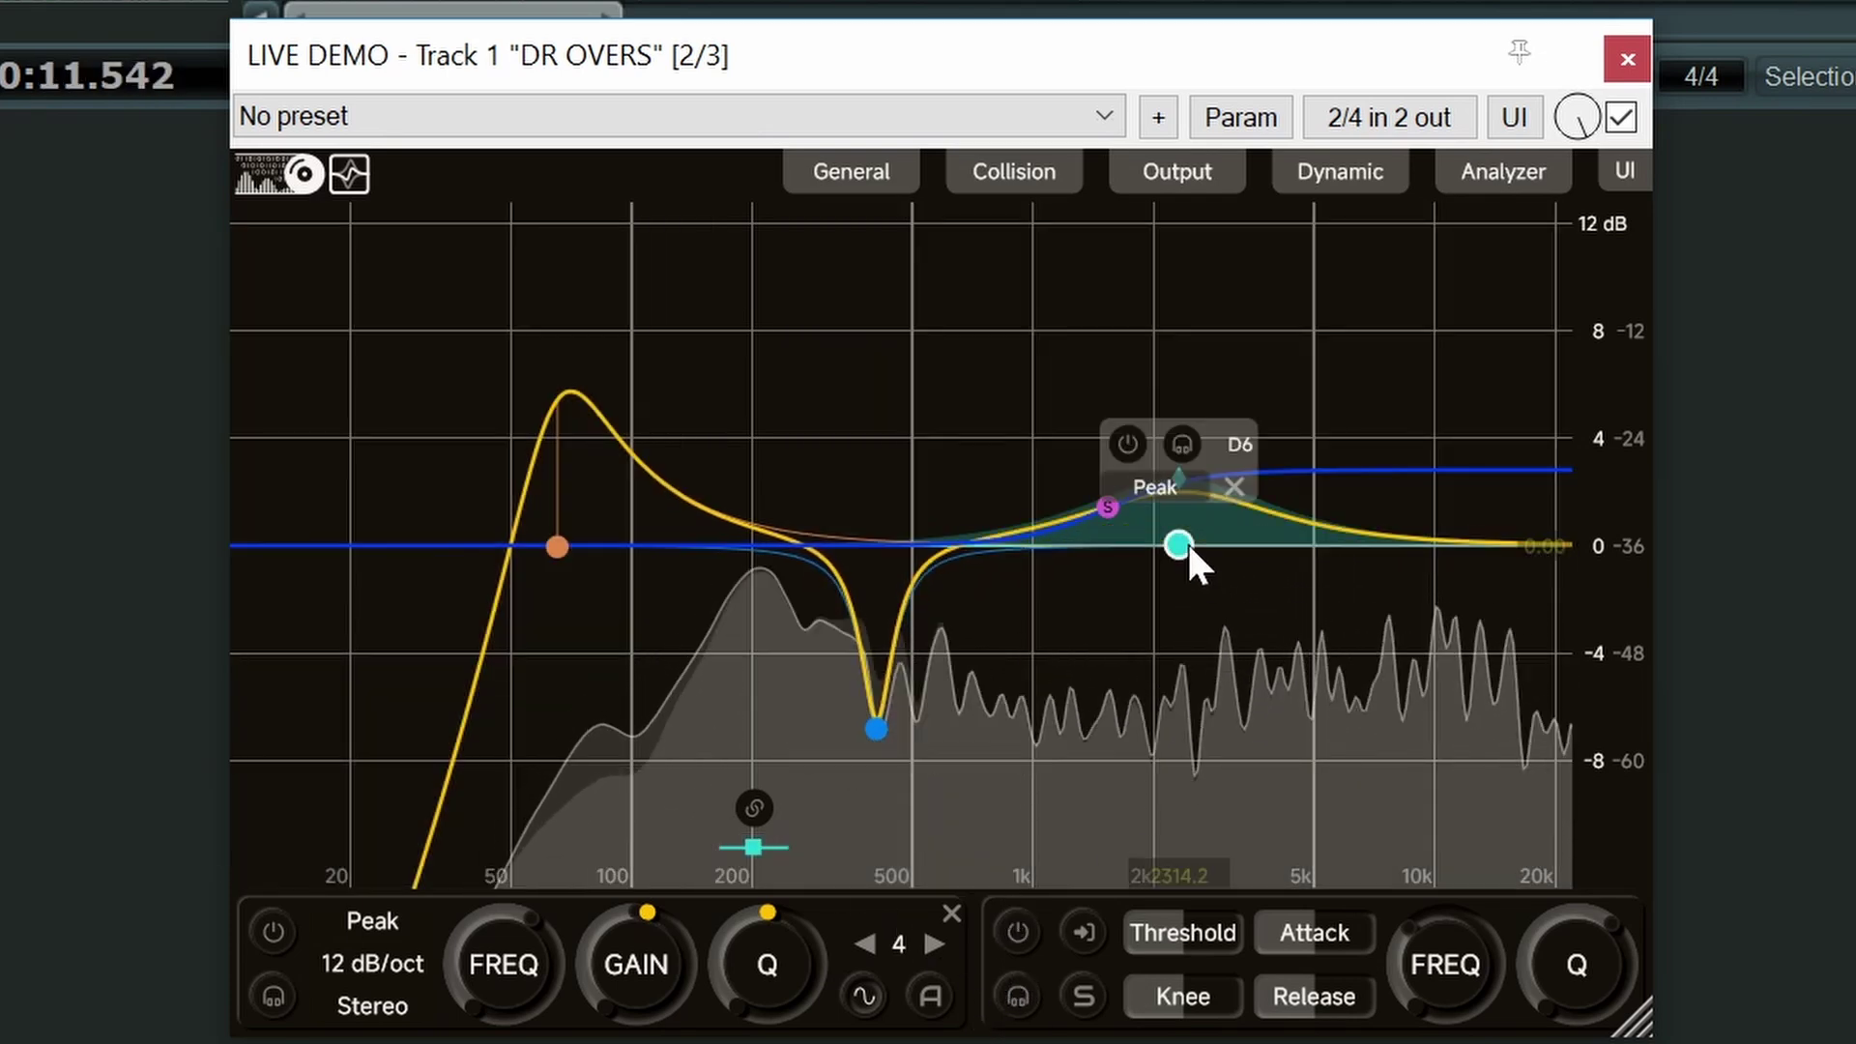
{"action": "left_click", "coordinate": [1128, 443]}
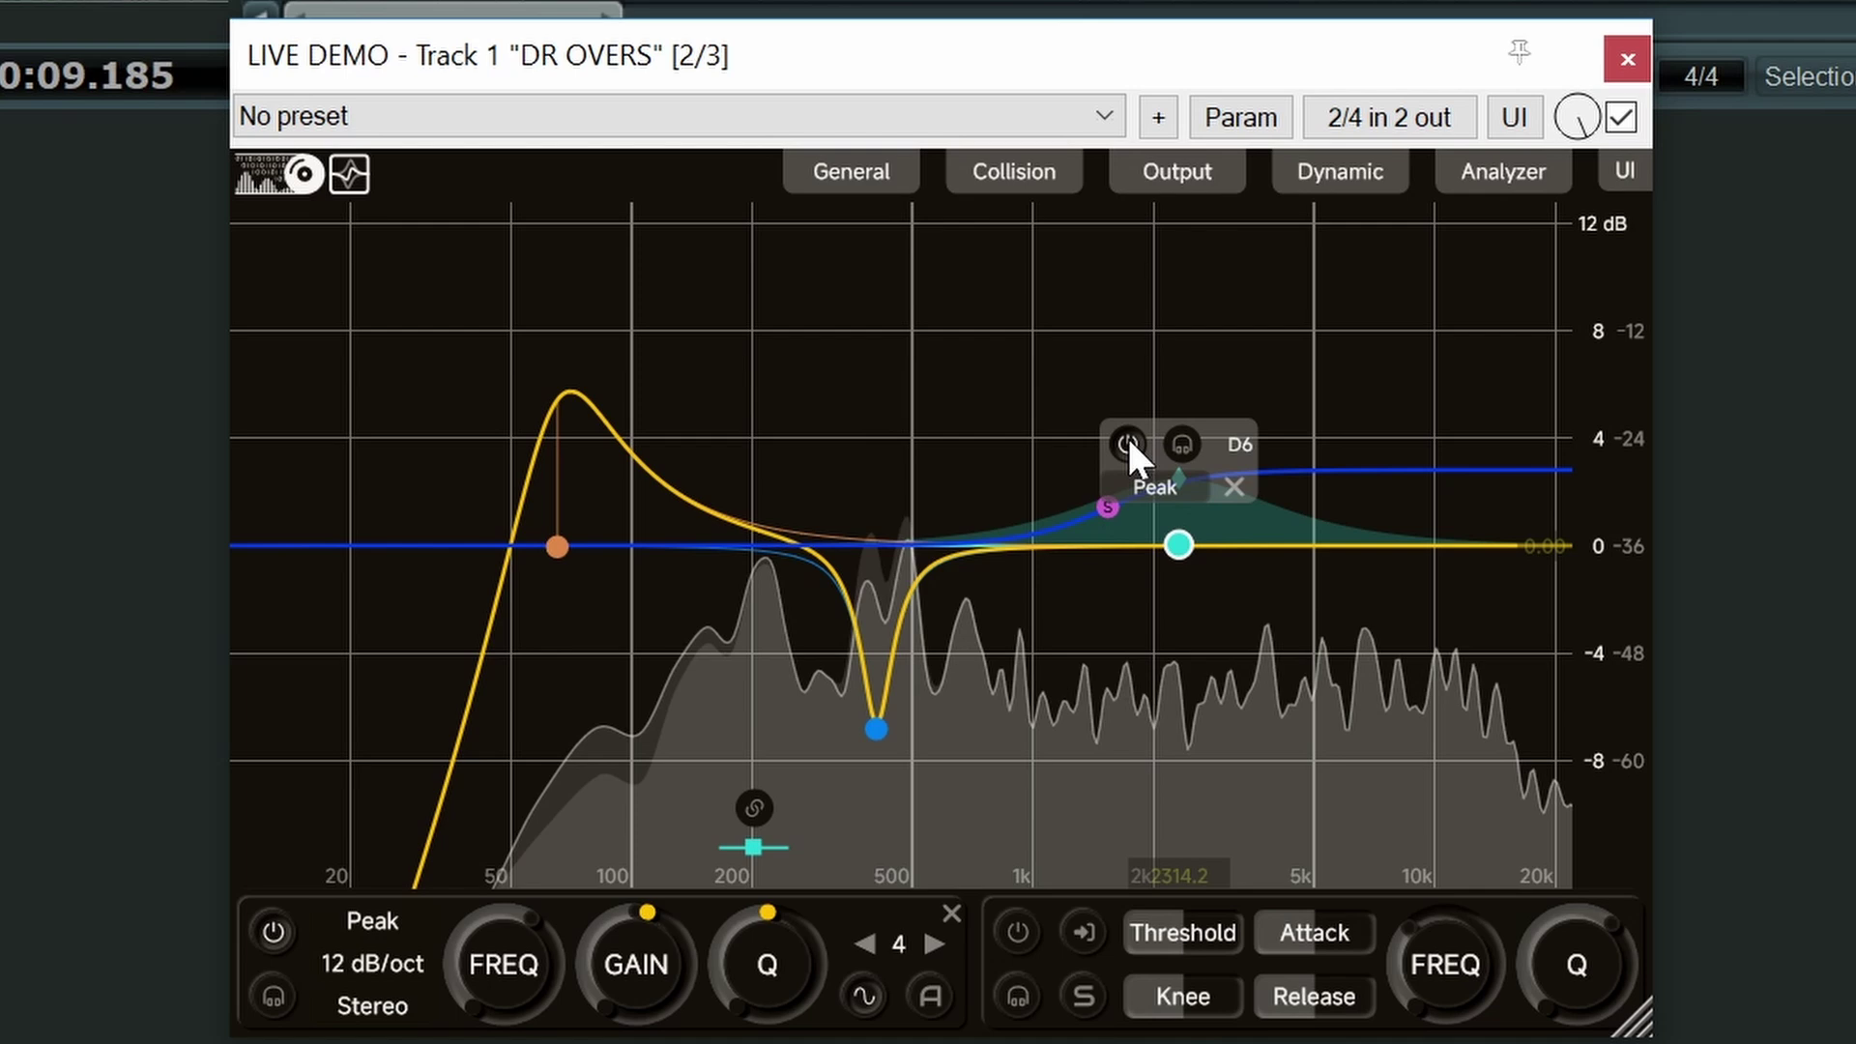
{"action": "left_click", "coordinate": [1127, 437]}
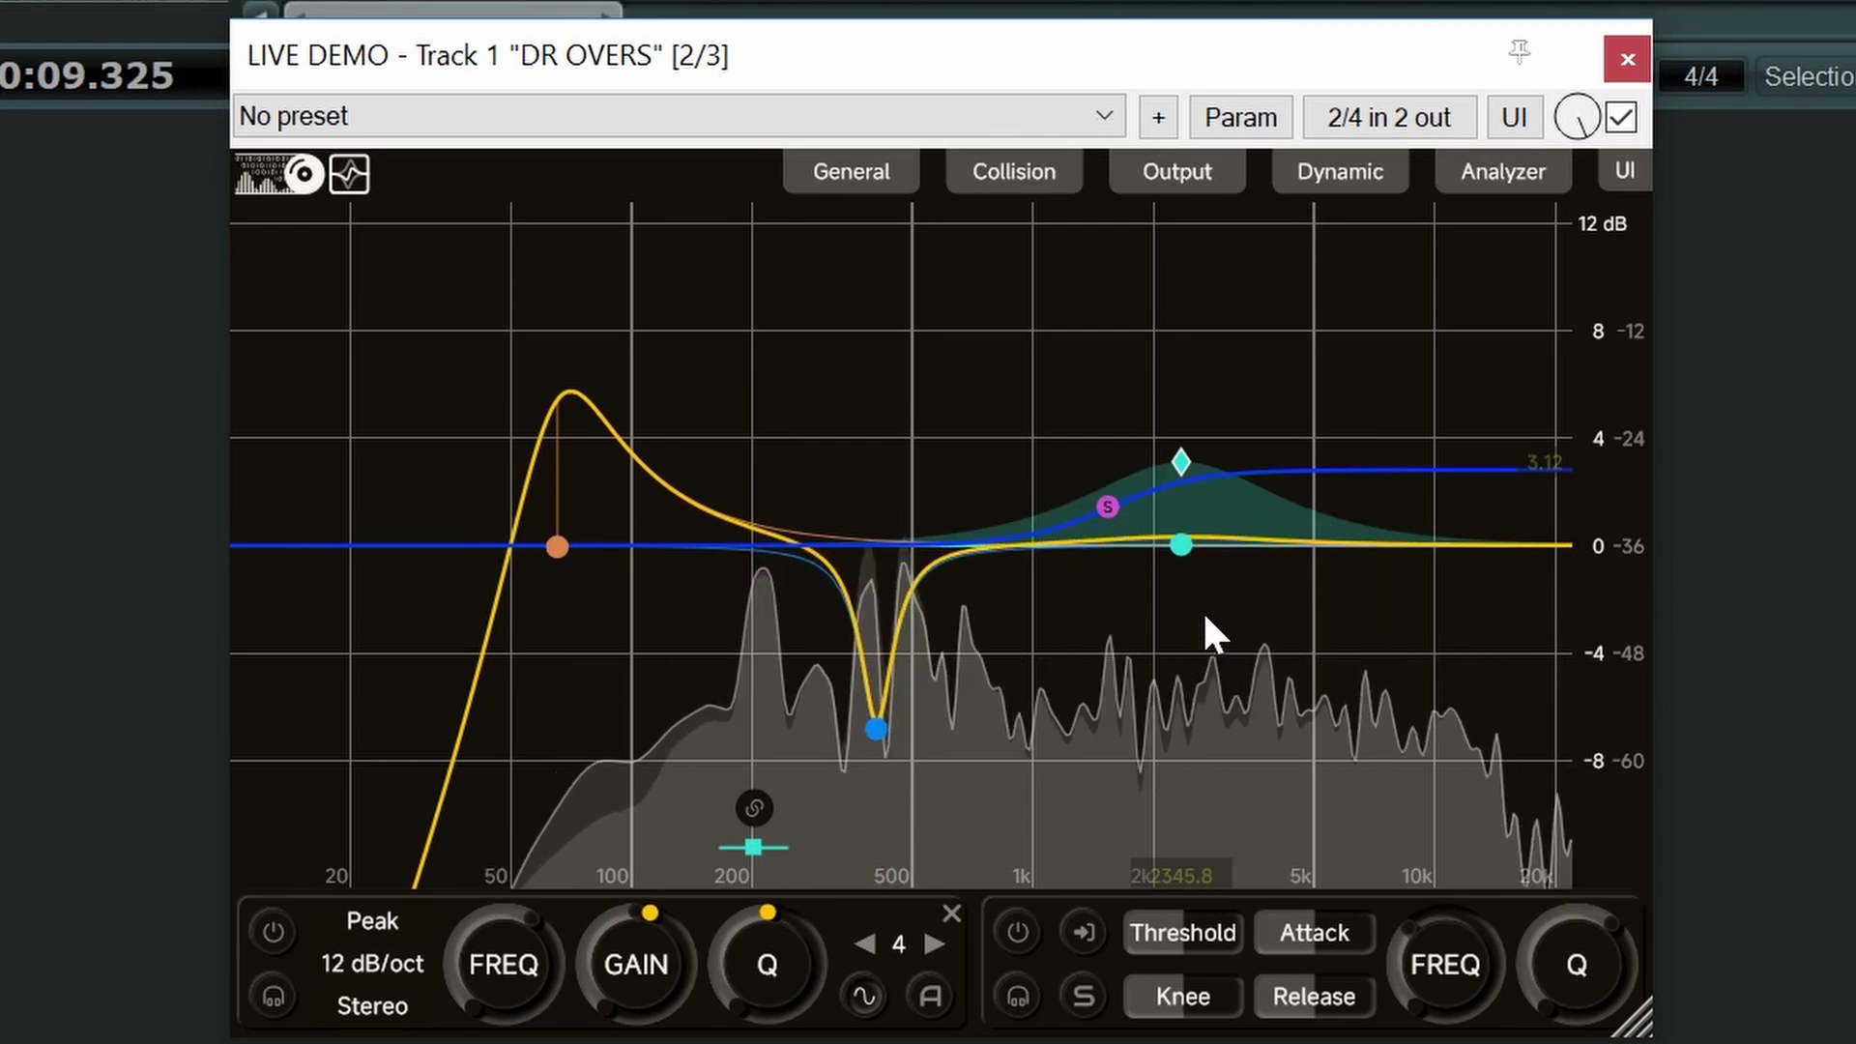
{"action": "left_click", "coordinate": [1621, 118]}
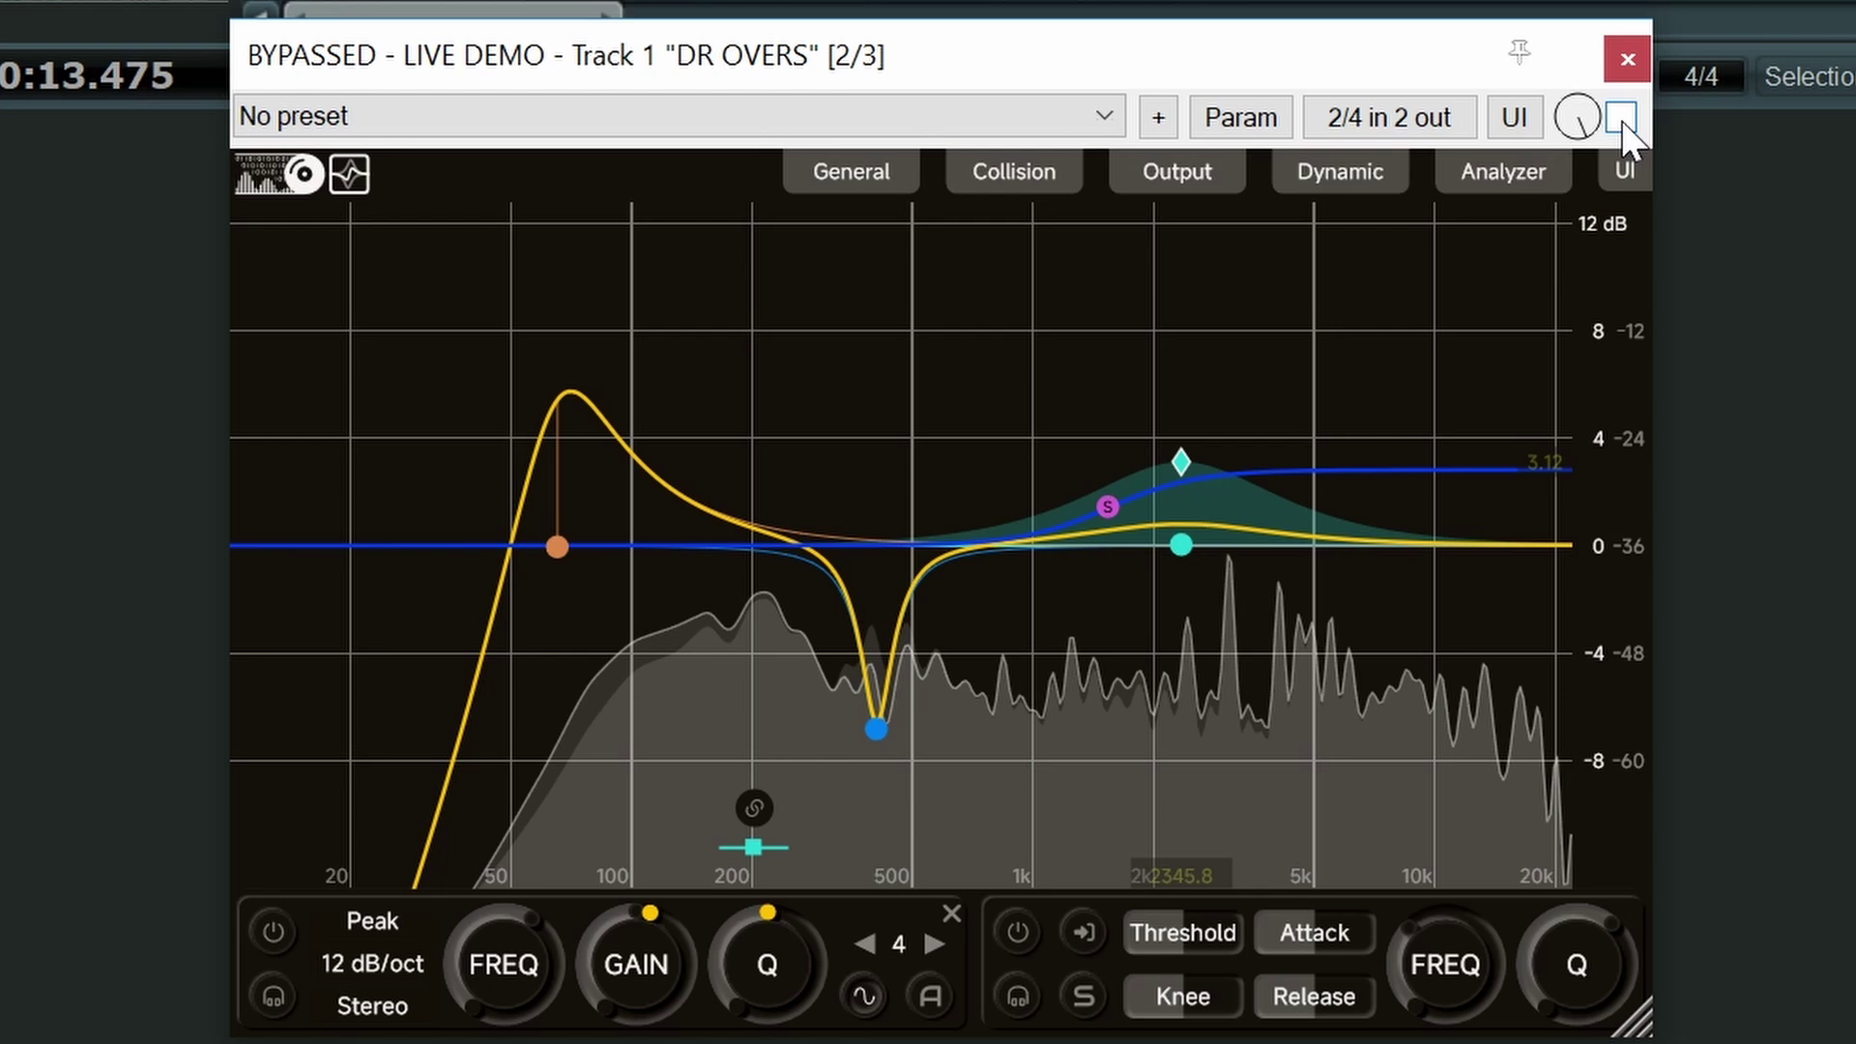
{"action": "left_click", "coordinate": [1620, 118]}
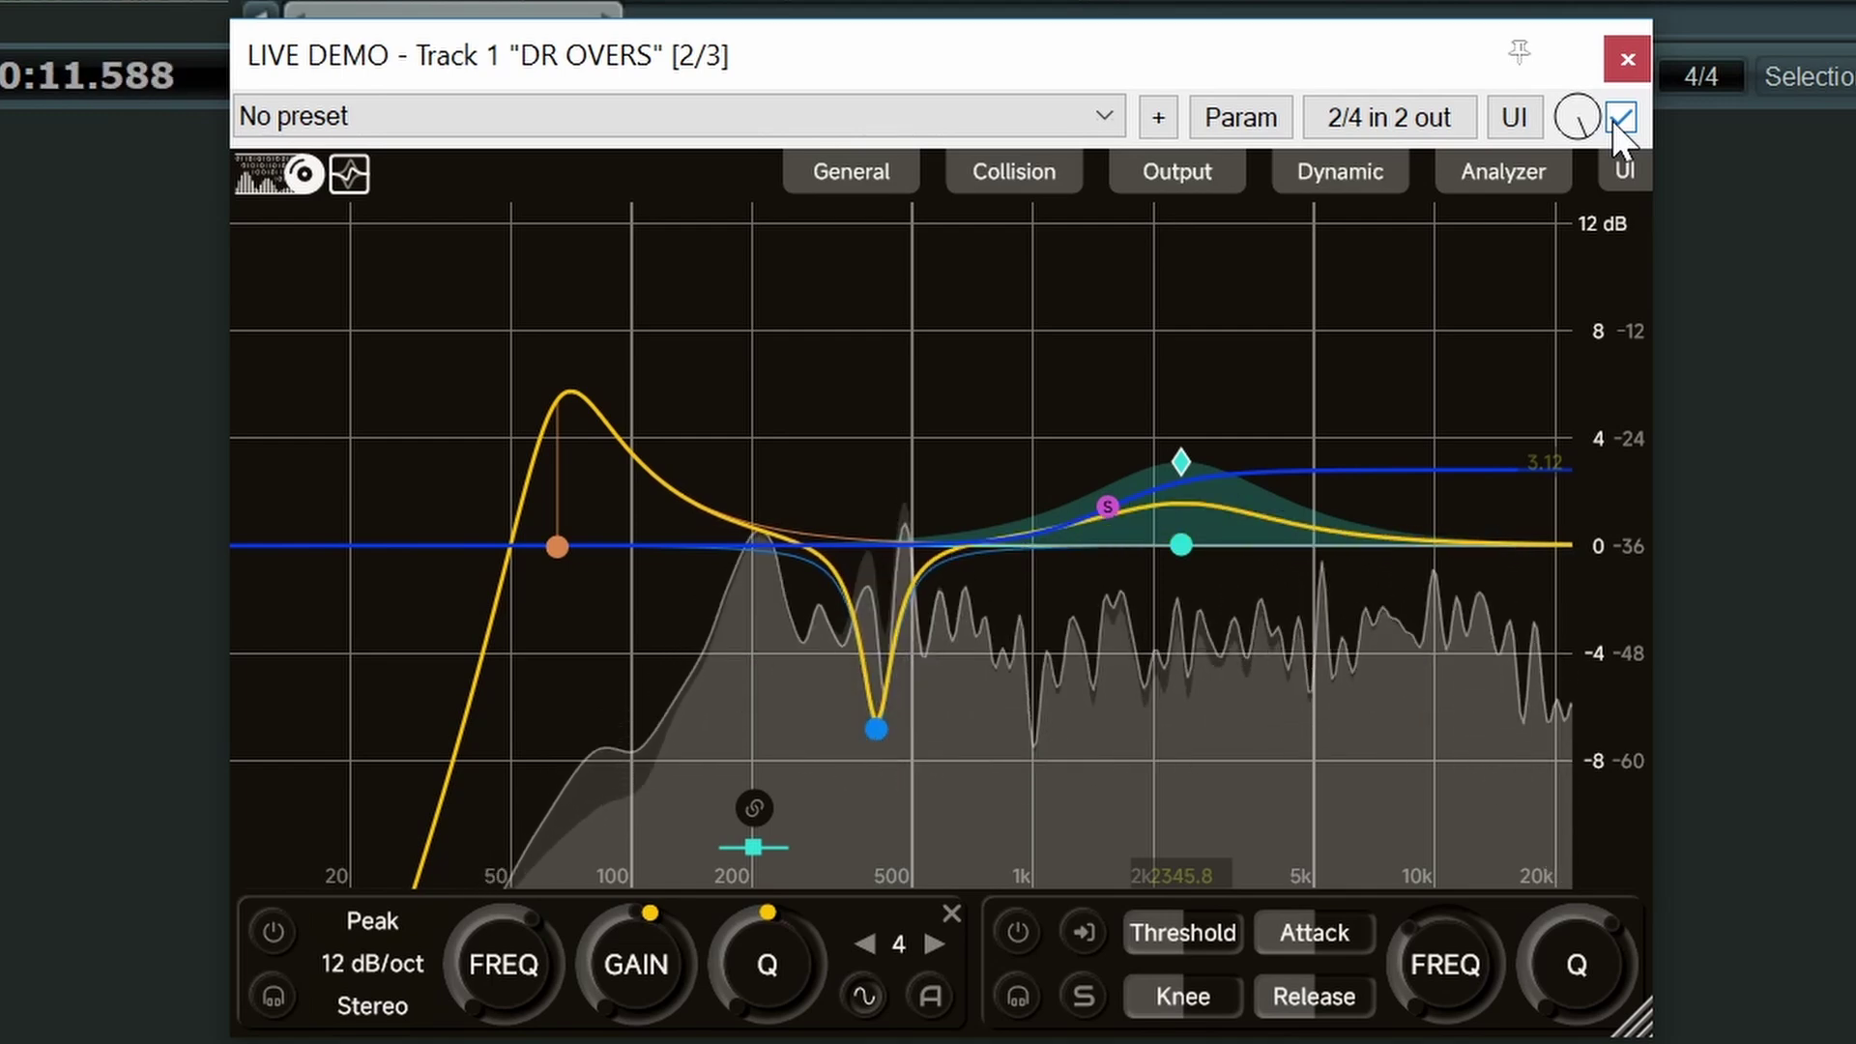
{"action": "key", "text": "space"}
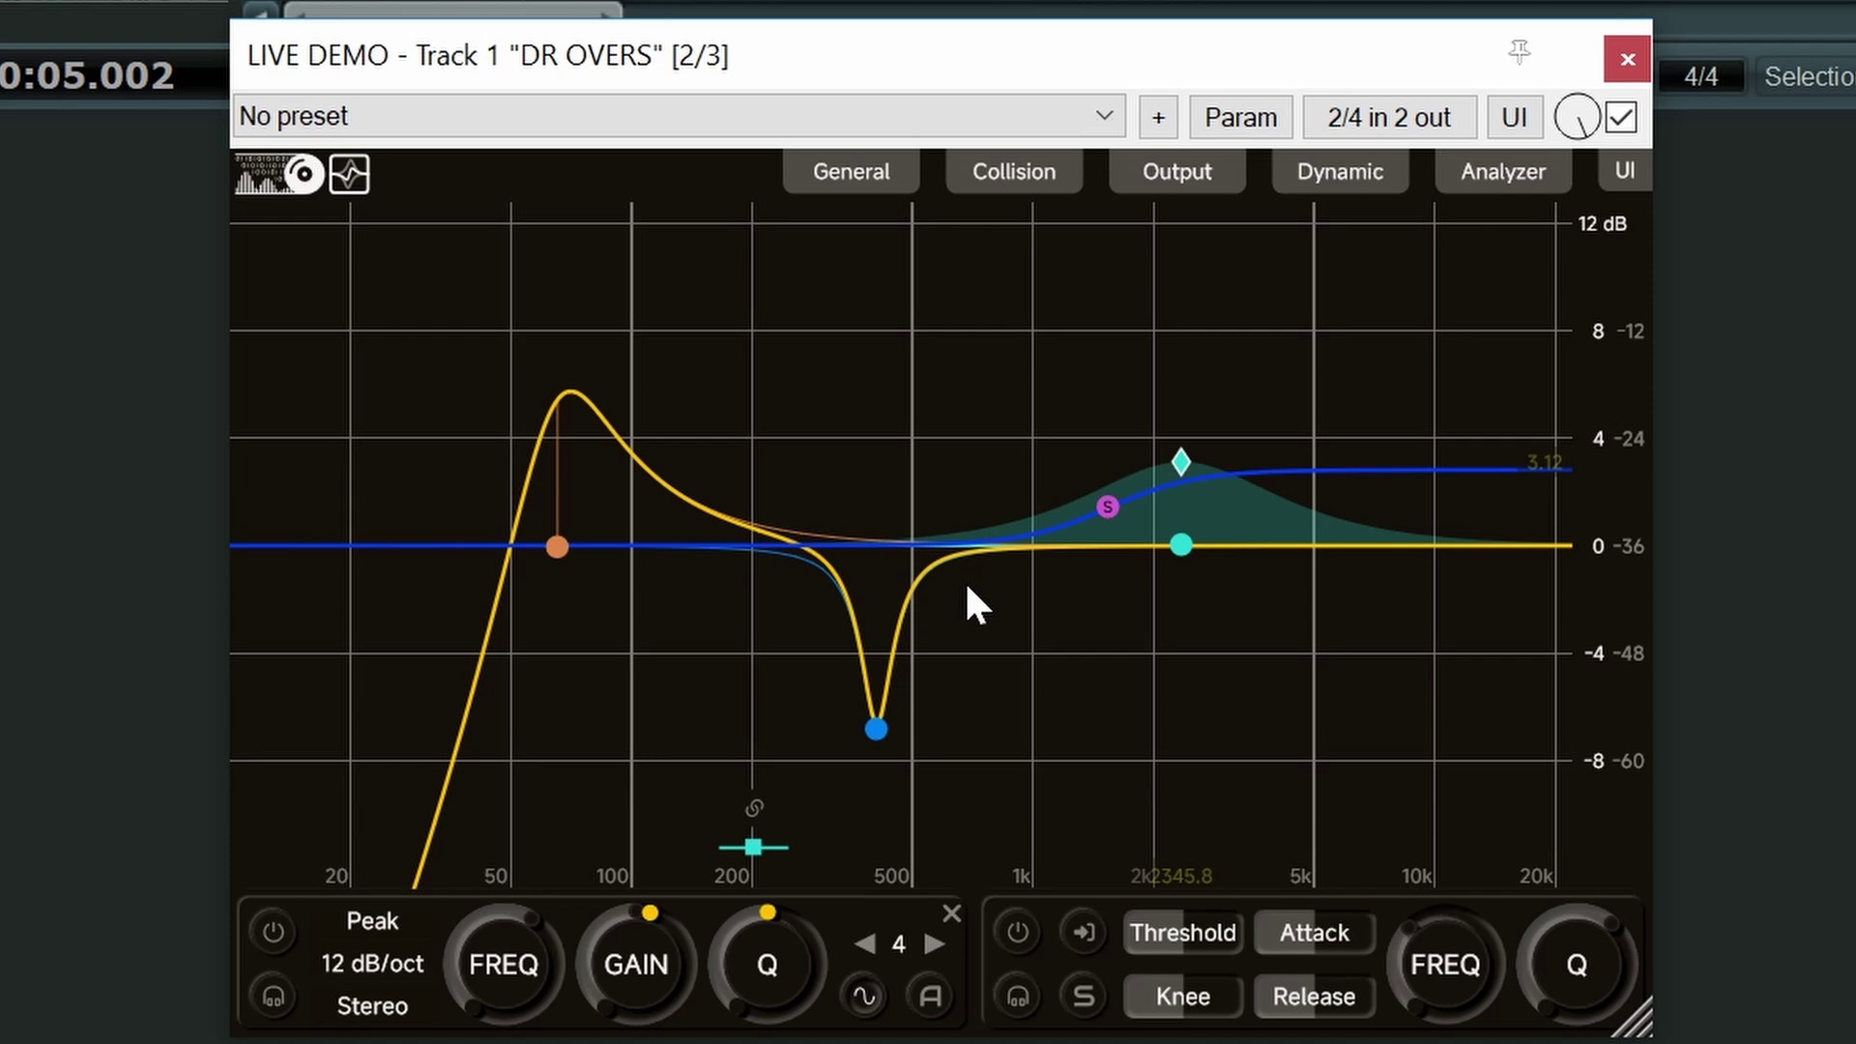
- During playback, try lowering Out Gain in the Output settings, then reset it to 0 dB
{"action": "key", "text": "space"}
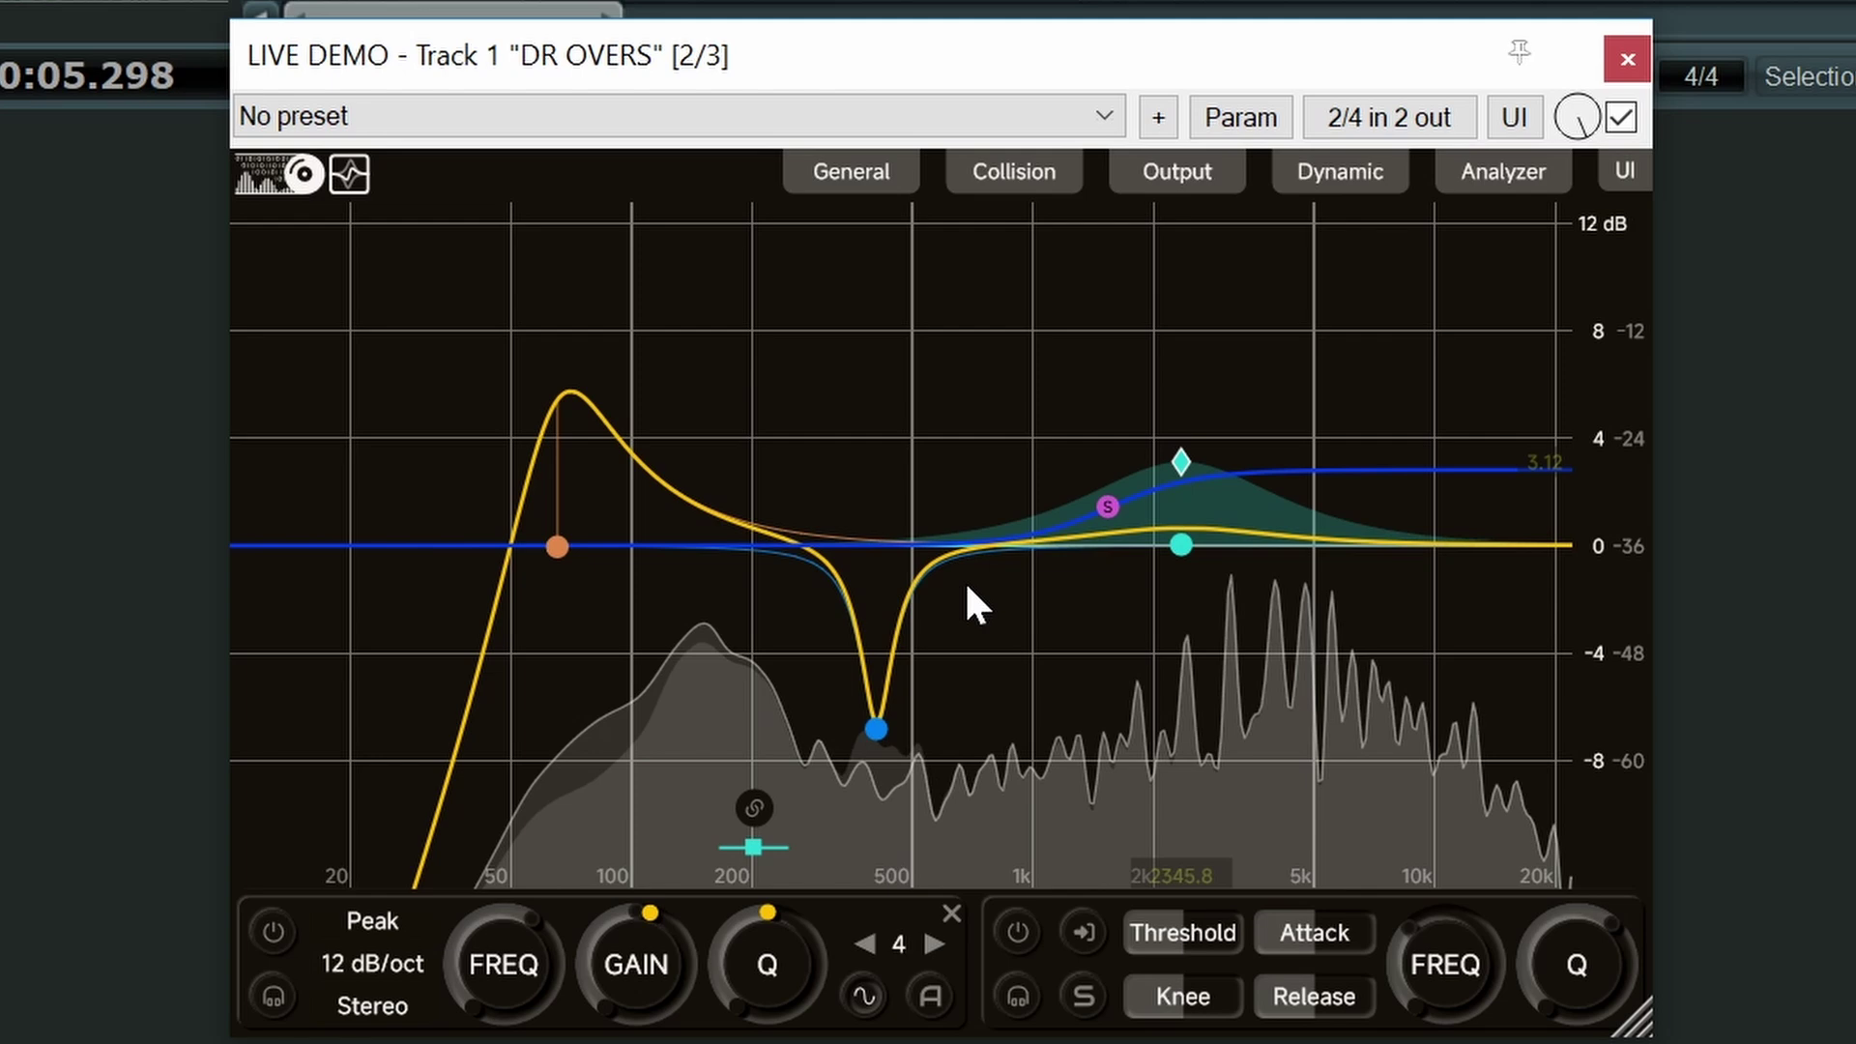
{"action": "left_click", "coordinate": [1194, 170]}
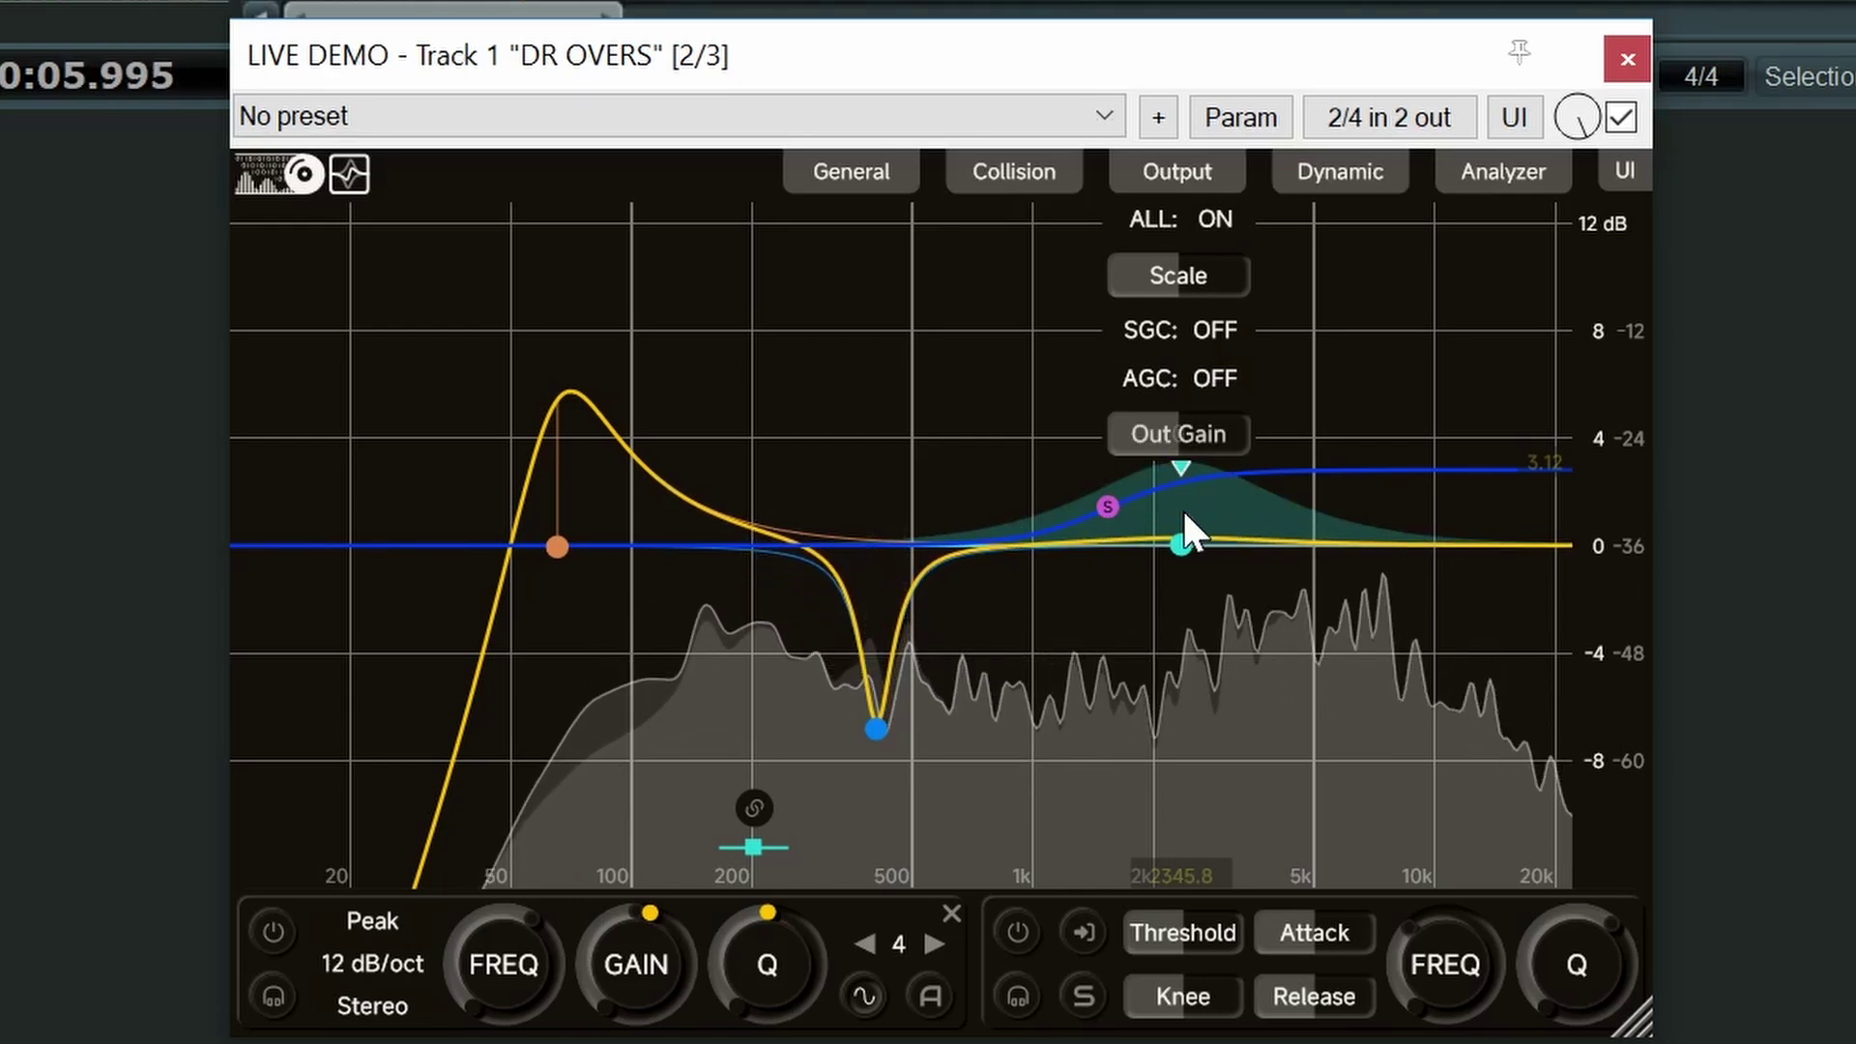
{"action": "left_click_drag", "start_coordinate": [1178, 427], "coordinate": [1135, 426]}
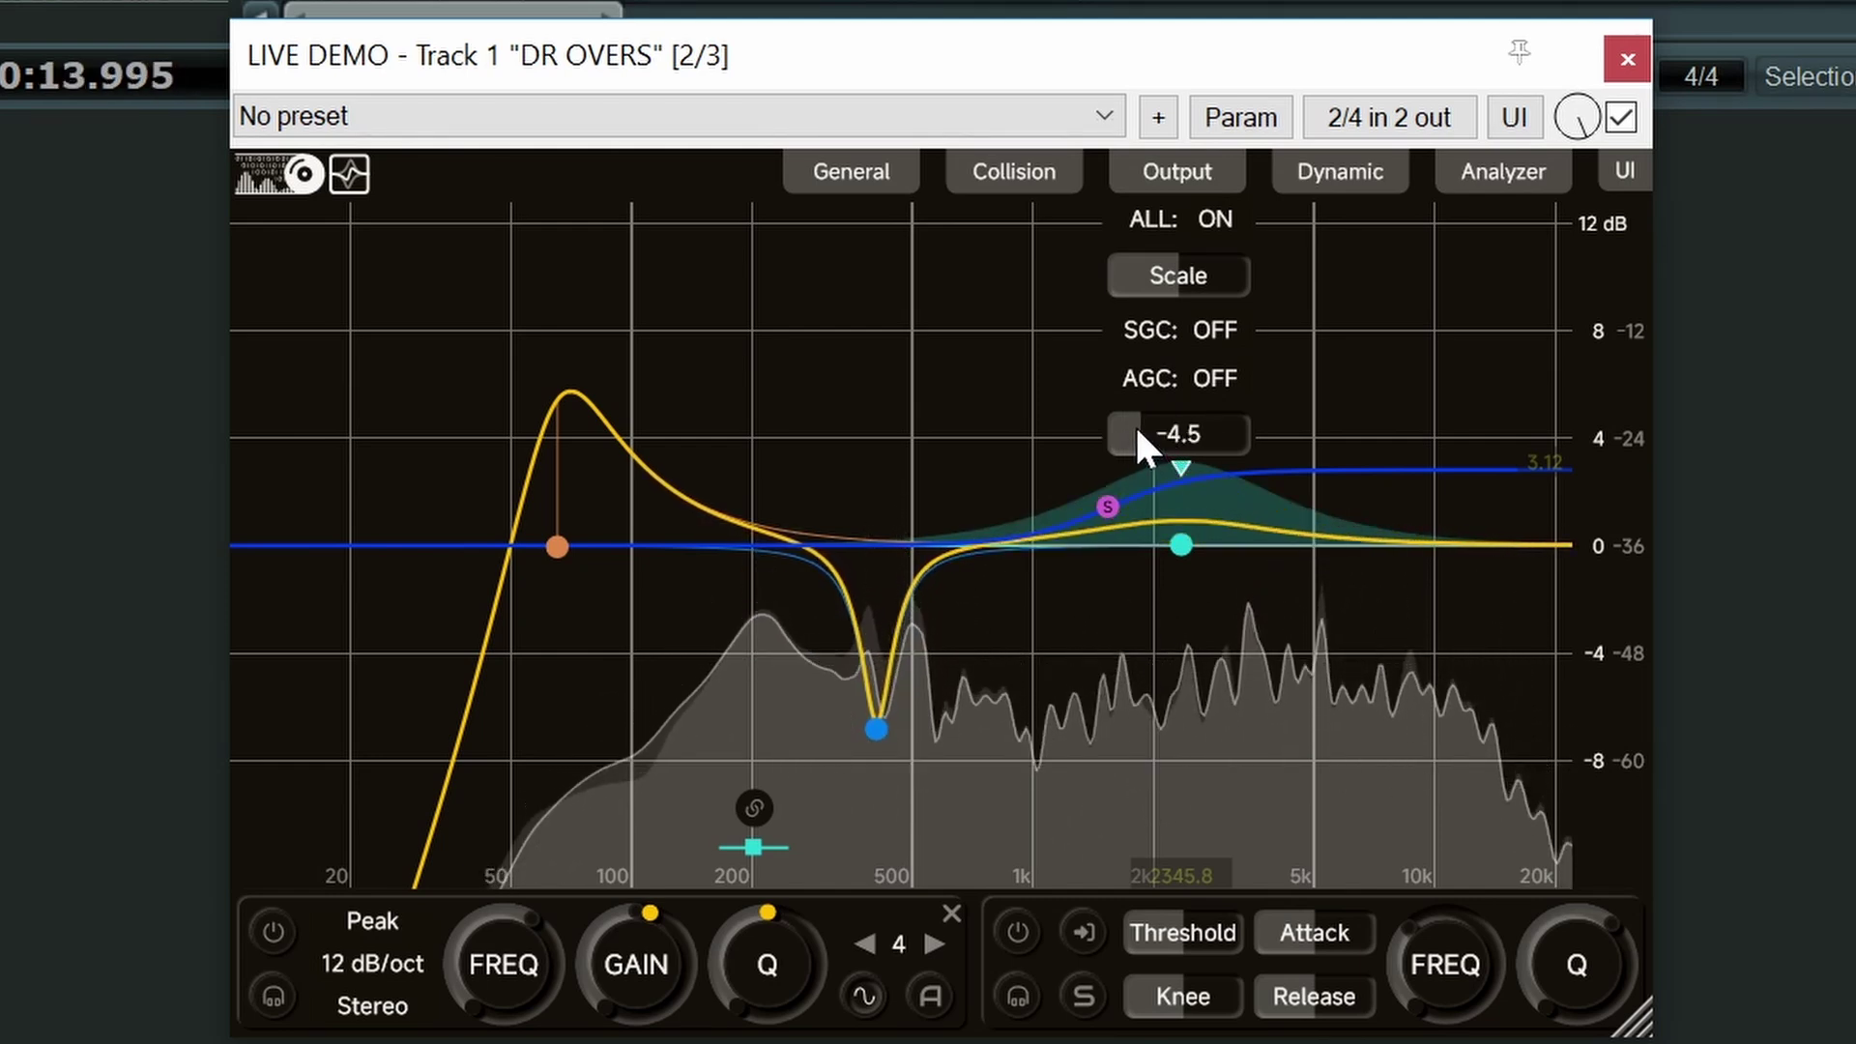
{"action": "double_click", "coordinate": [1135, 425]}
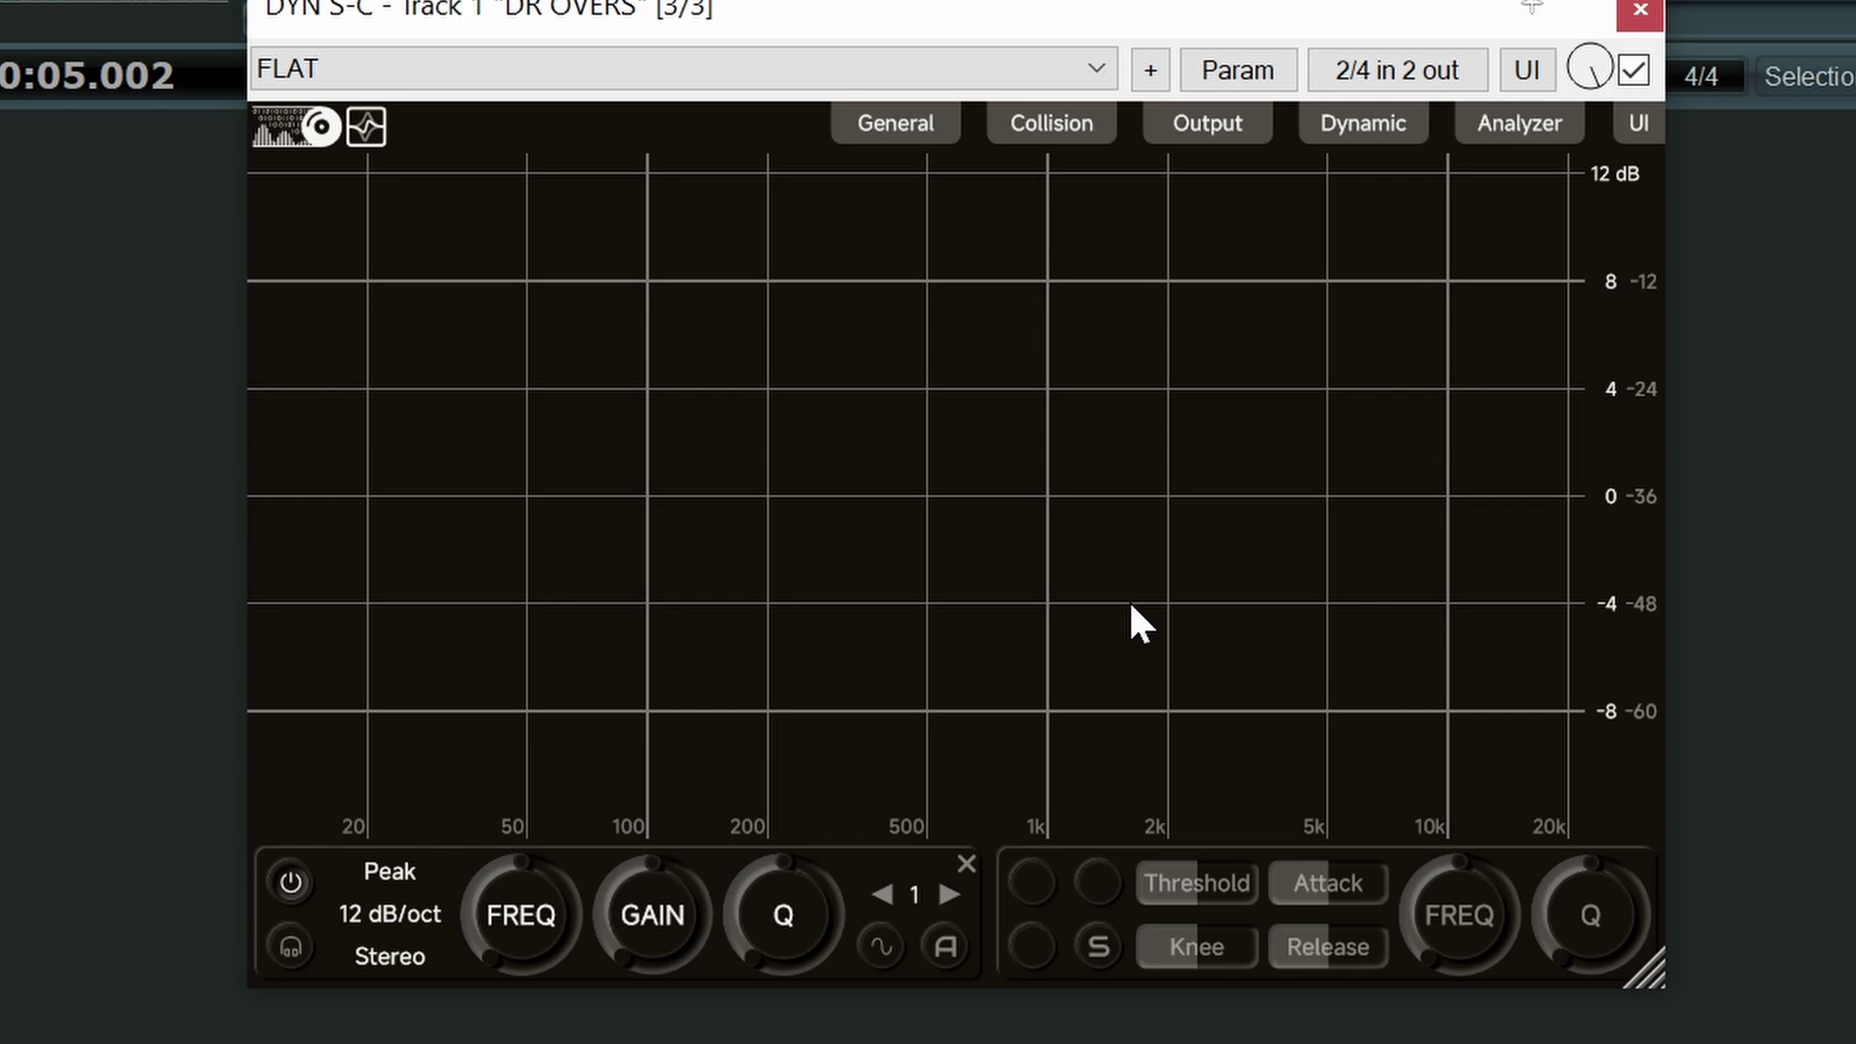
- Add a dynamic peak band, move it to about 145 Hz, and set detection near 555 Hz
{"action": "double_click", "coordinate": [1044, 495]}
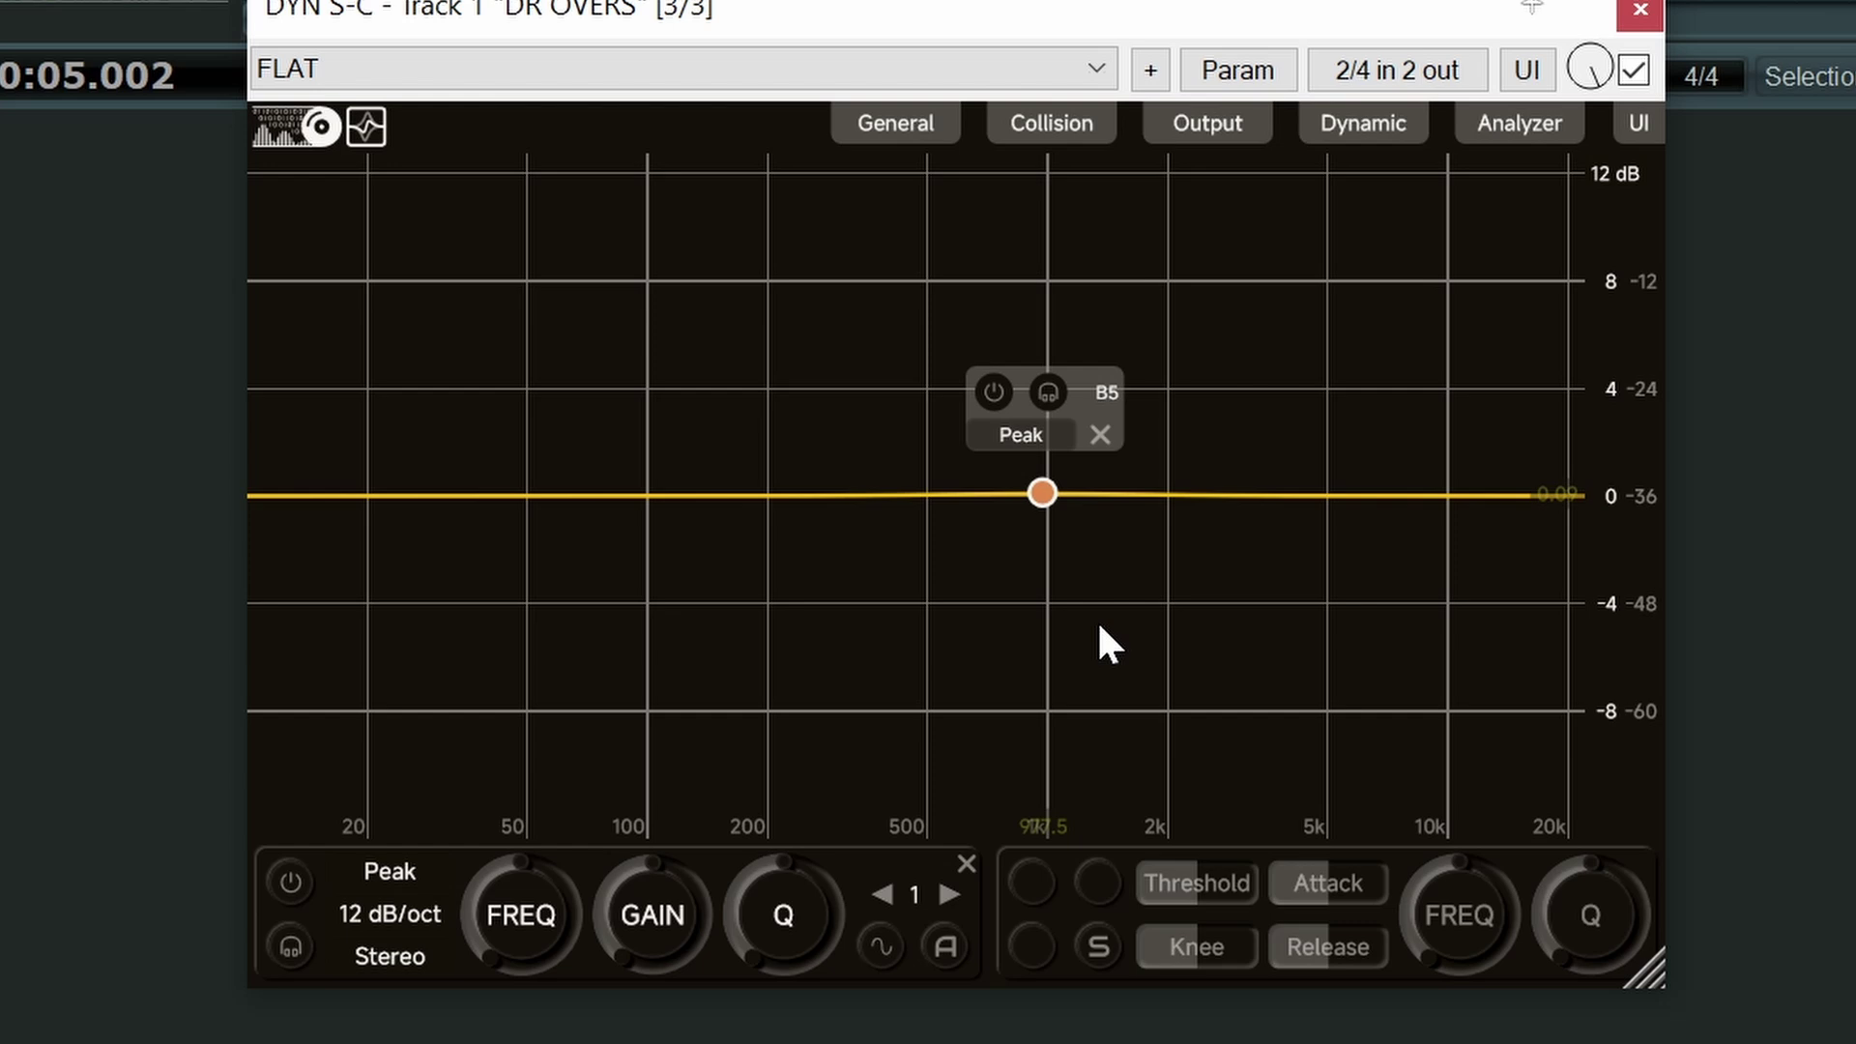
{"action": "left_click", "coordinate": [883, 947]}
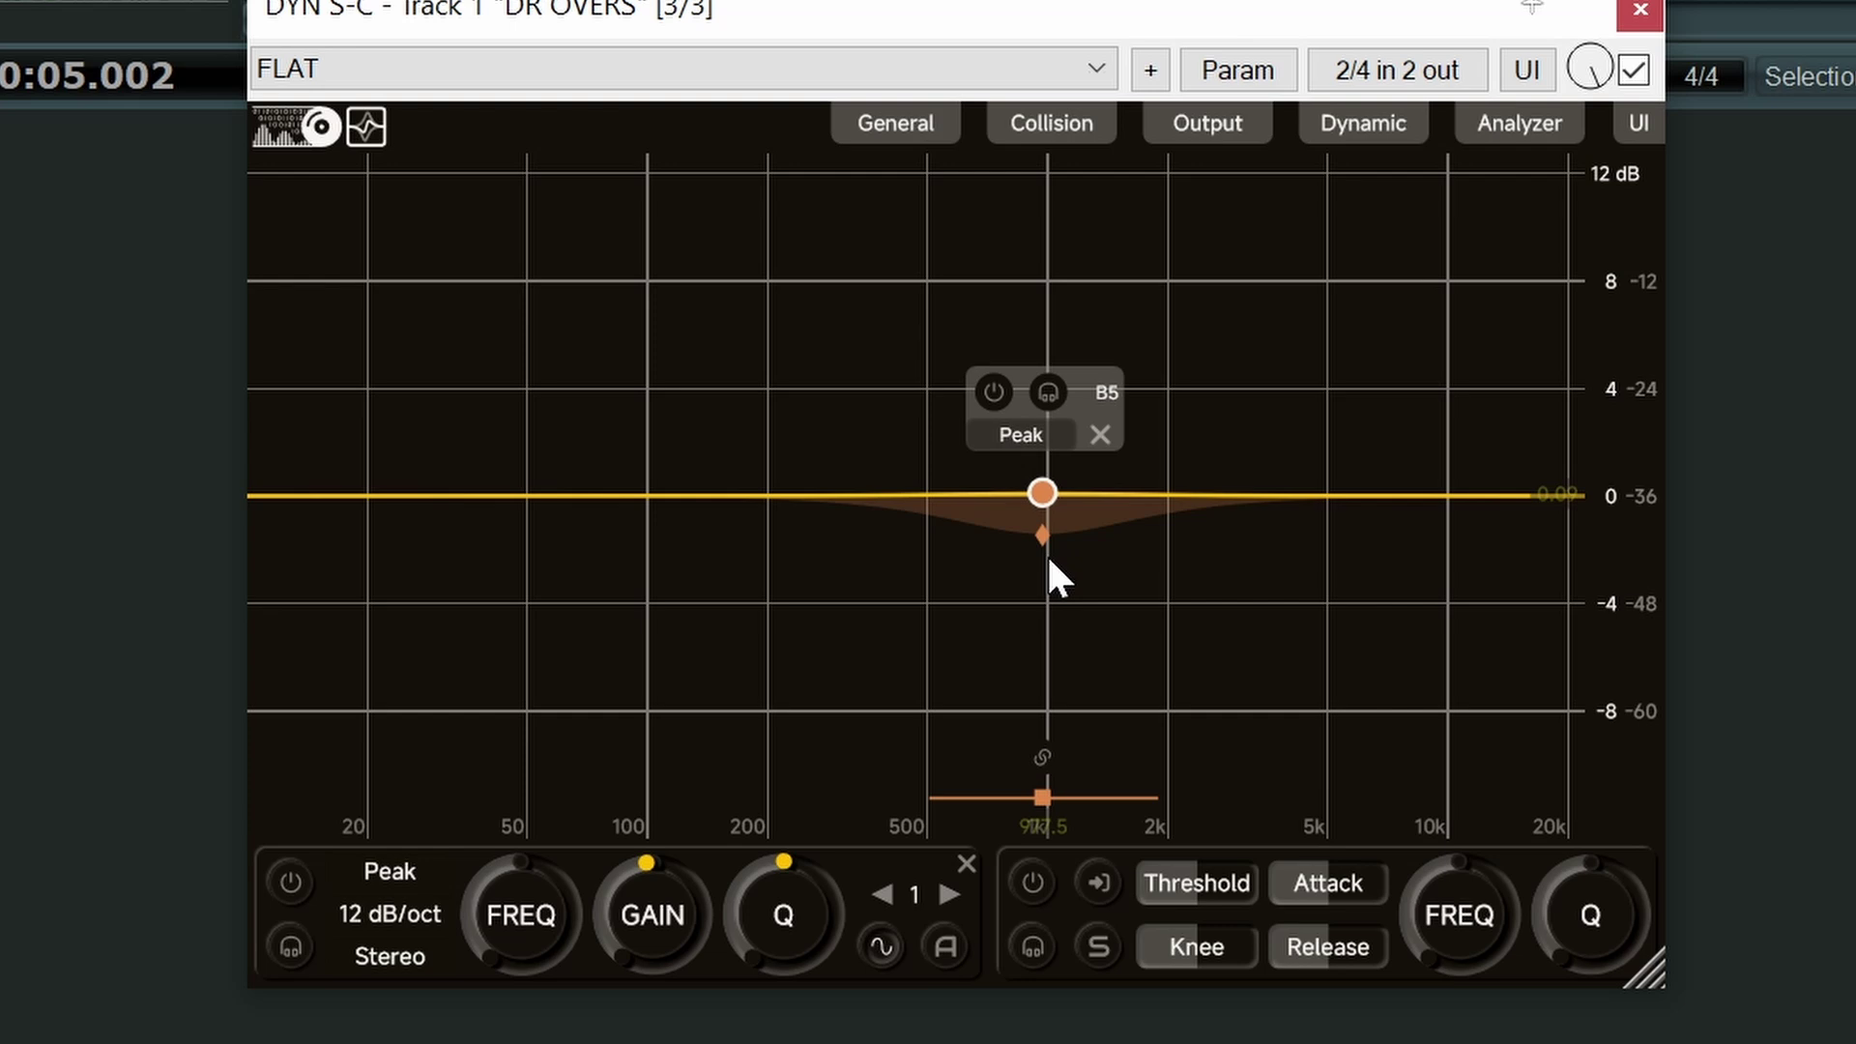
{"action": "left_click_drag", "start_coordinate": [1052, 525], "coordinate": [715, 498]}
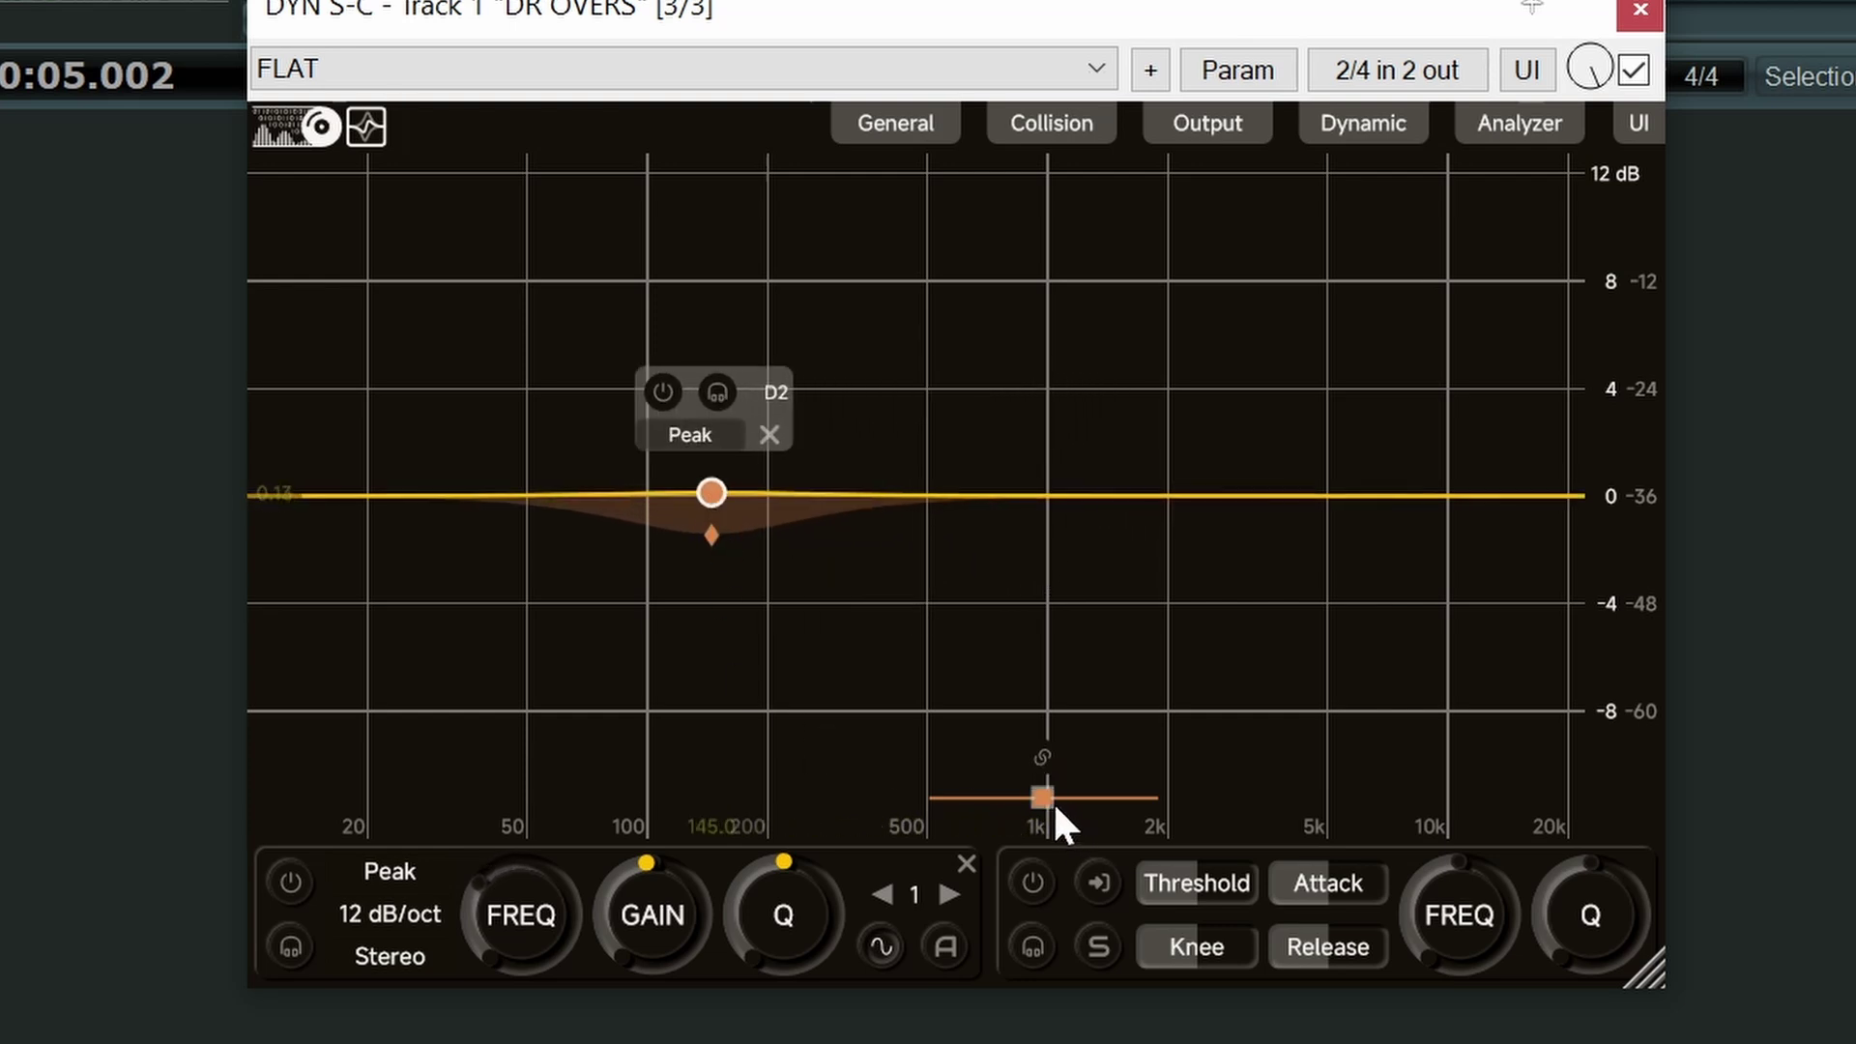
{"action": "left_click_drag", "start_coordinate": [1042, 798], "coordinate": [937, 804]}
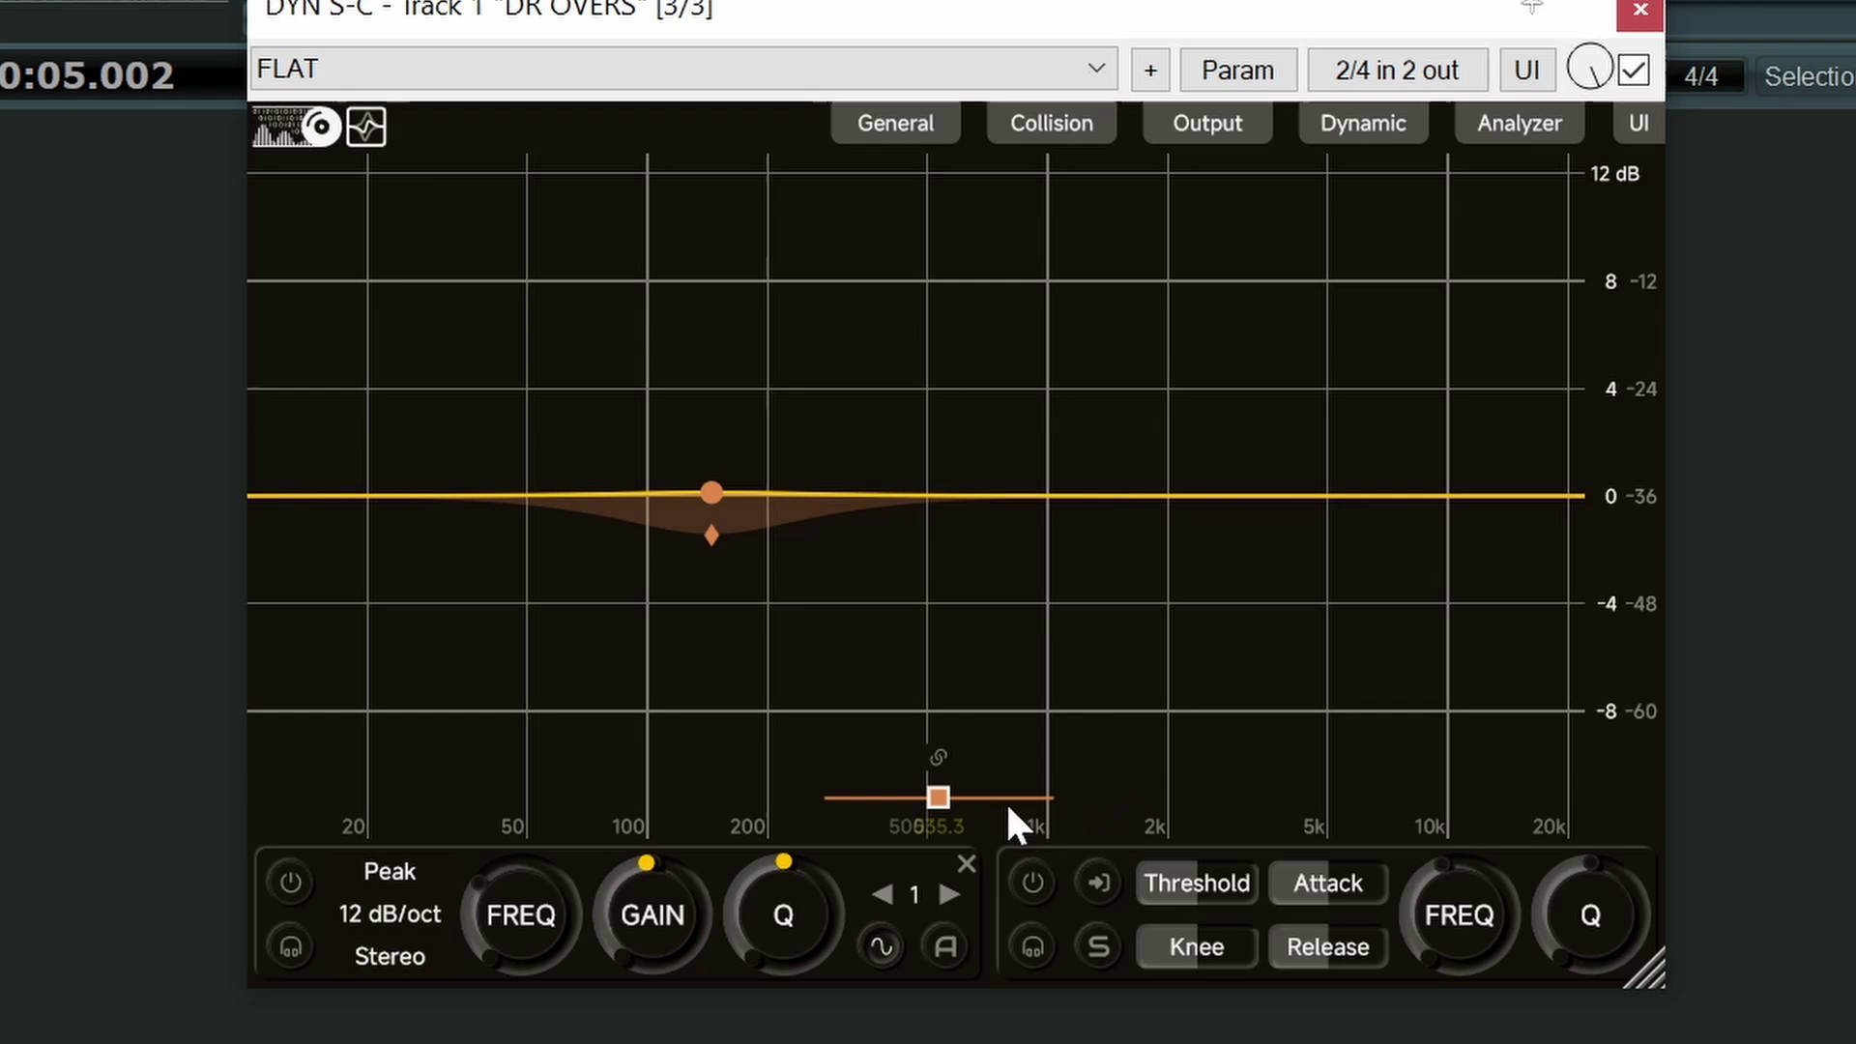
- Link detection to the band frequency, move the band to about 590 Hz, and reposition the window
{"action": "left_click", "coordinate": [938, 758]}
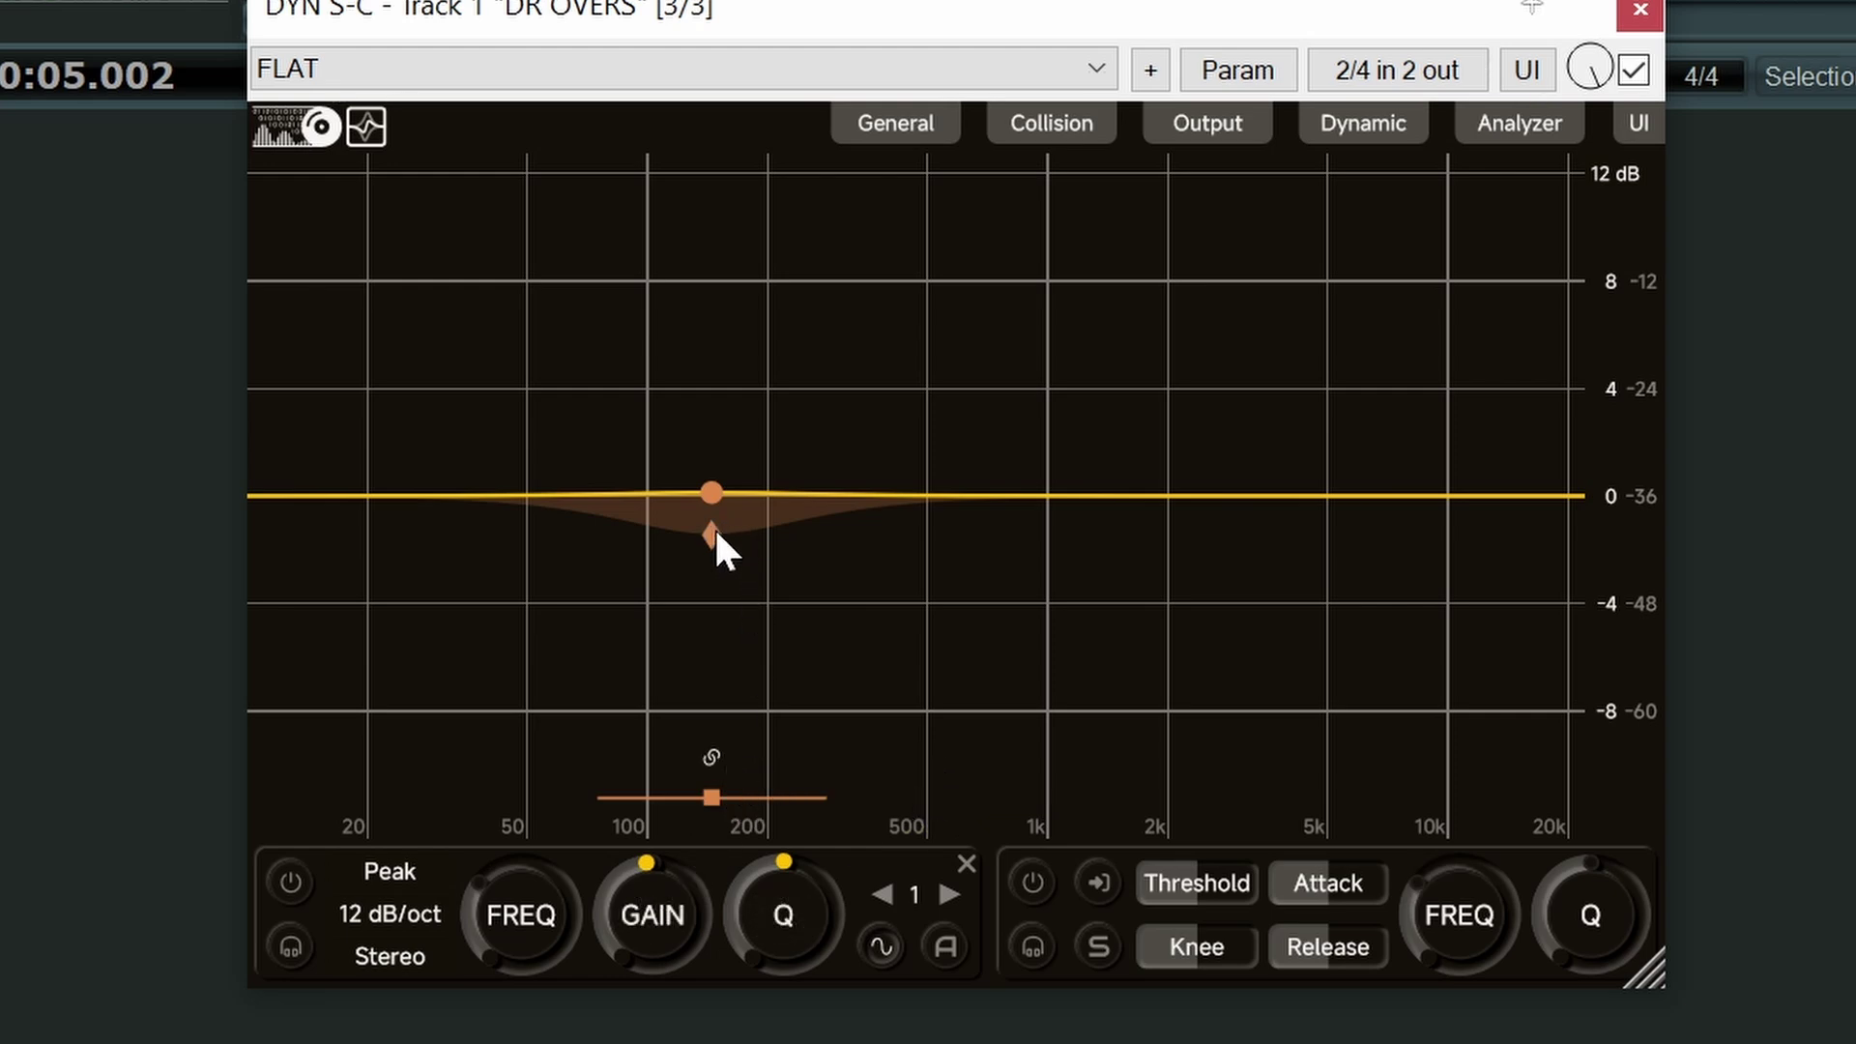
{"action": "left_click_drag", "start_coordinate": [716, 533], "coordinate": [962, 534]}
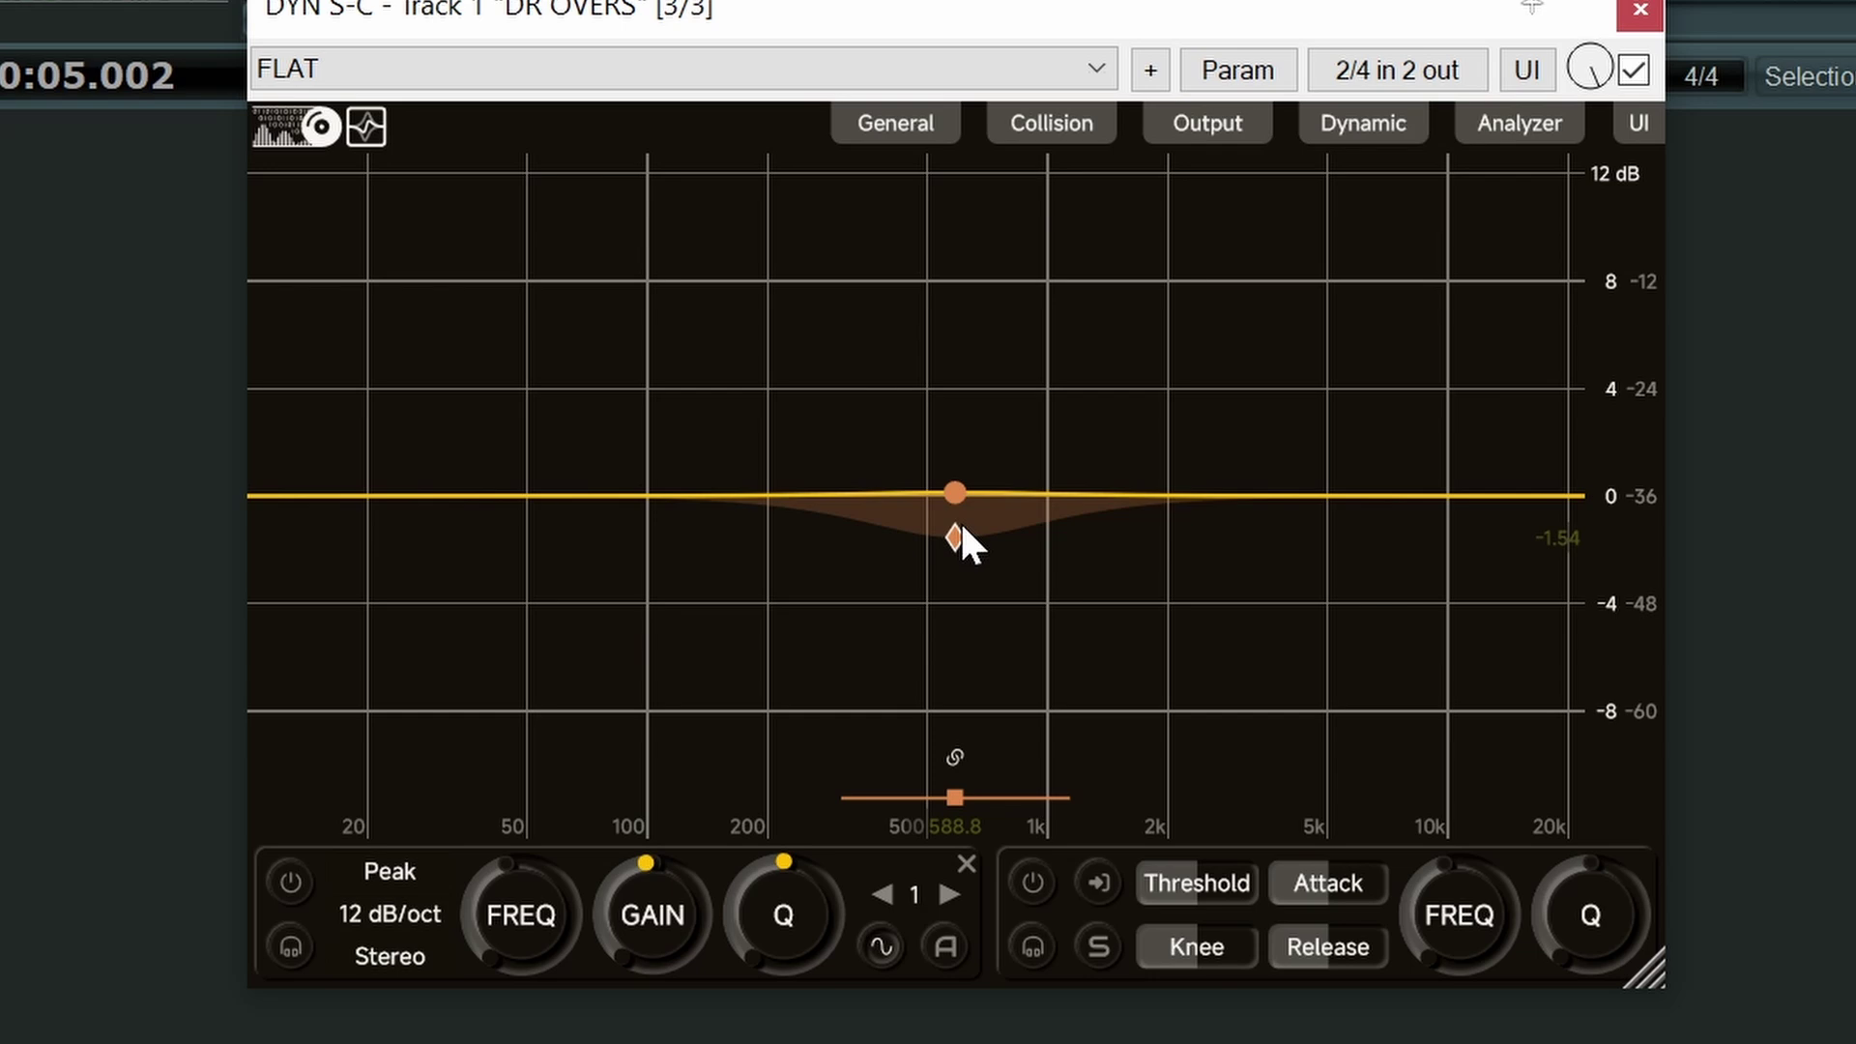
{"action": "left_click_drag", "start_coordinate": [1042, 19], "coordinate": [1598, 0]}
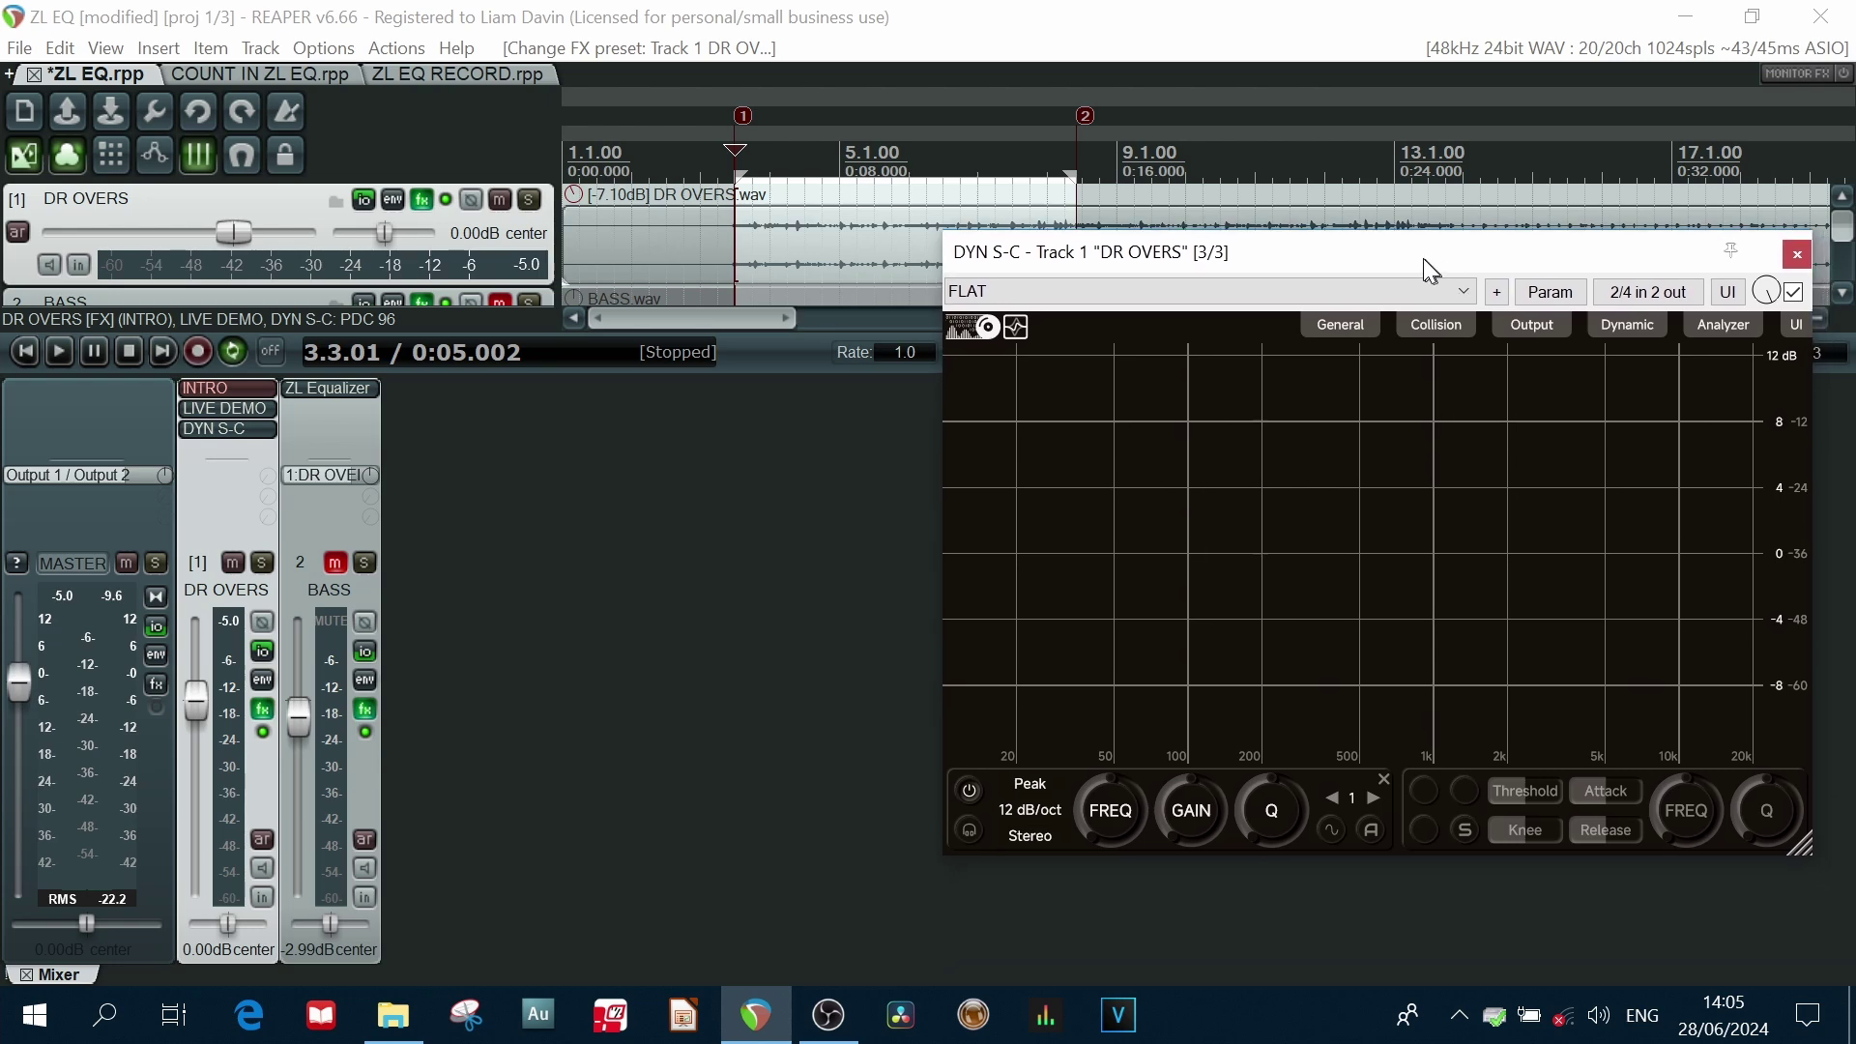
{"action": "left_click_drag", "start_coordinate": [1422, 258], "coordinate": [1436, 235]}
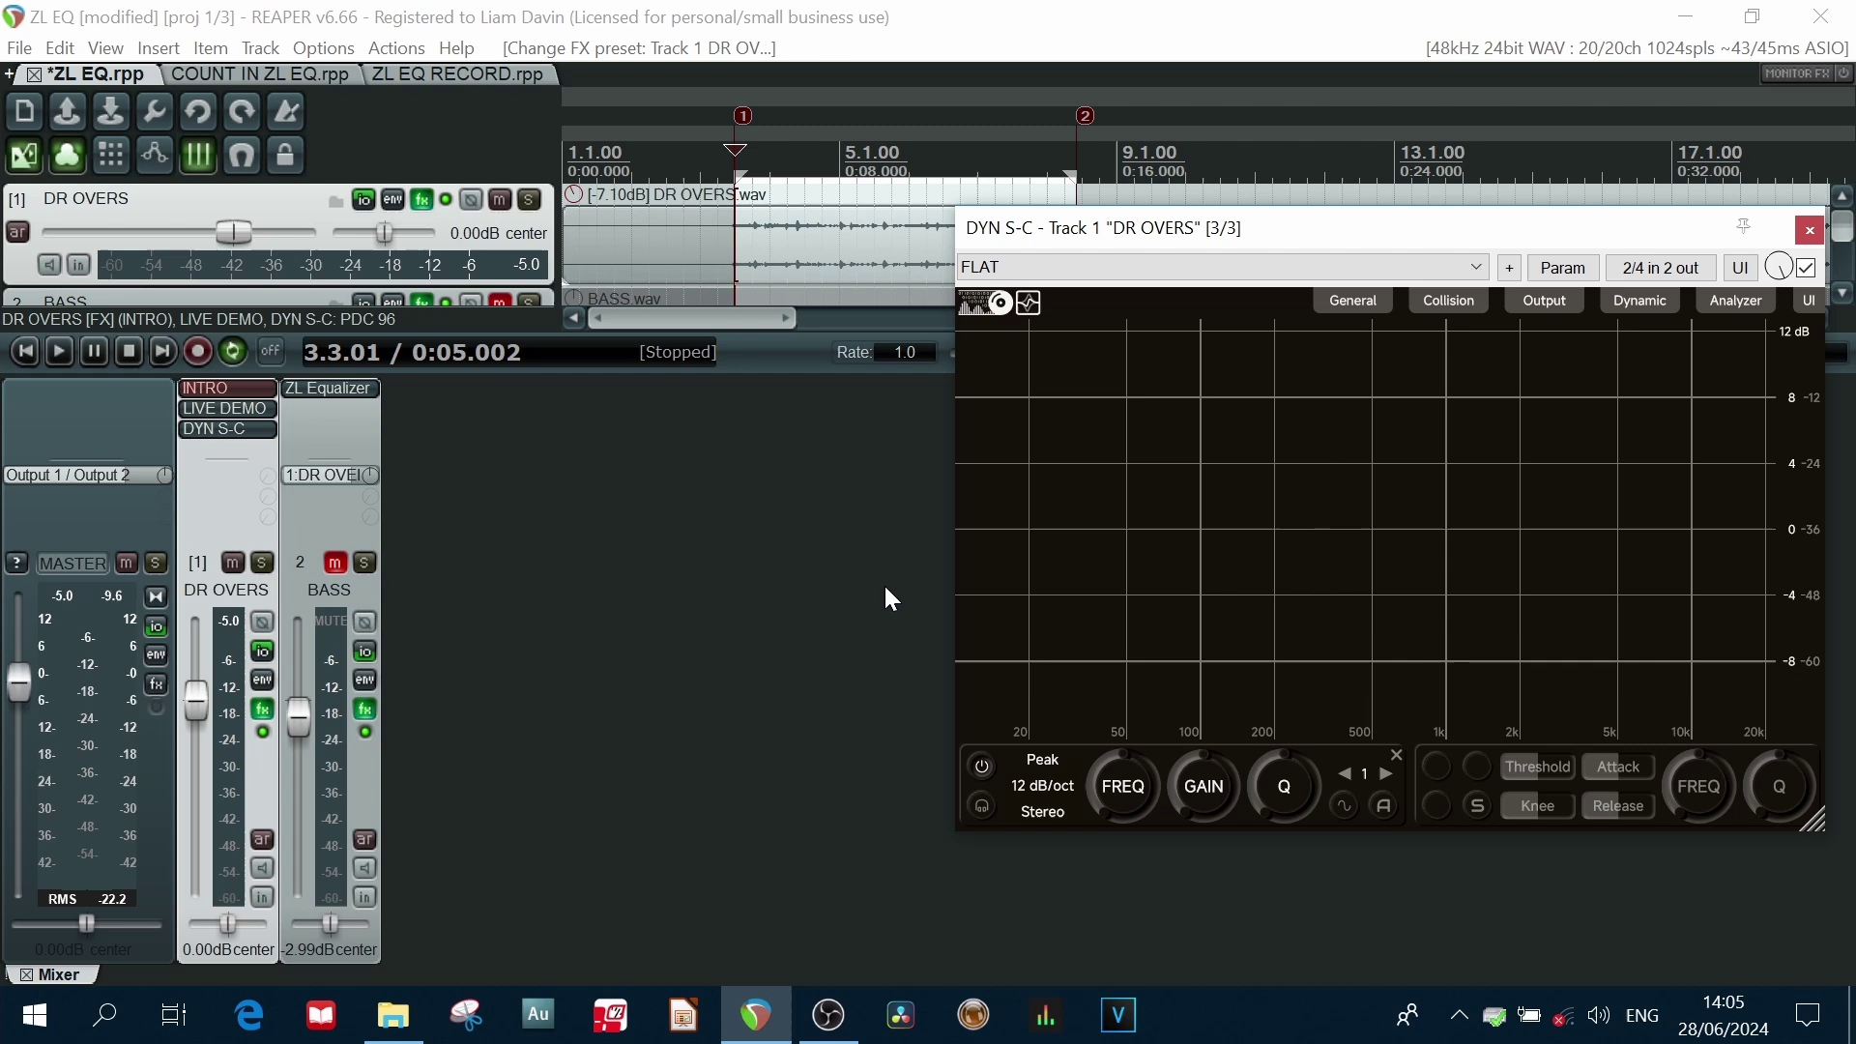
- Open the LIVE DEMO equalizer from the DR OVERS mixer FX slot and nudge its window into place
{"action": "left_click", "coordinate": [259, 409]}
{"action": "left_click_drag", "start_coordinate": [709, 219], "coordinate": [710, 224]}
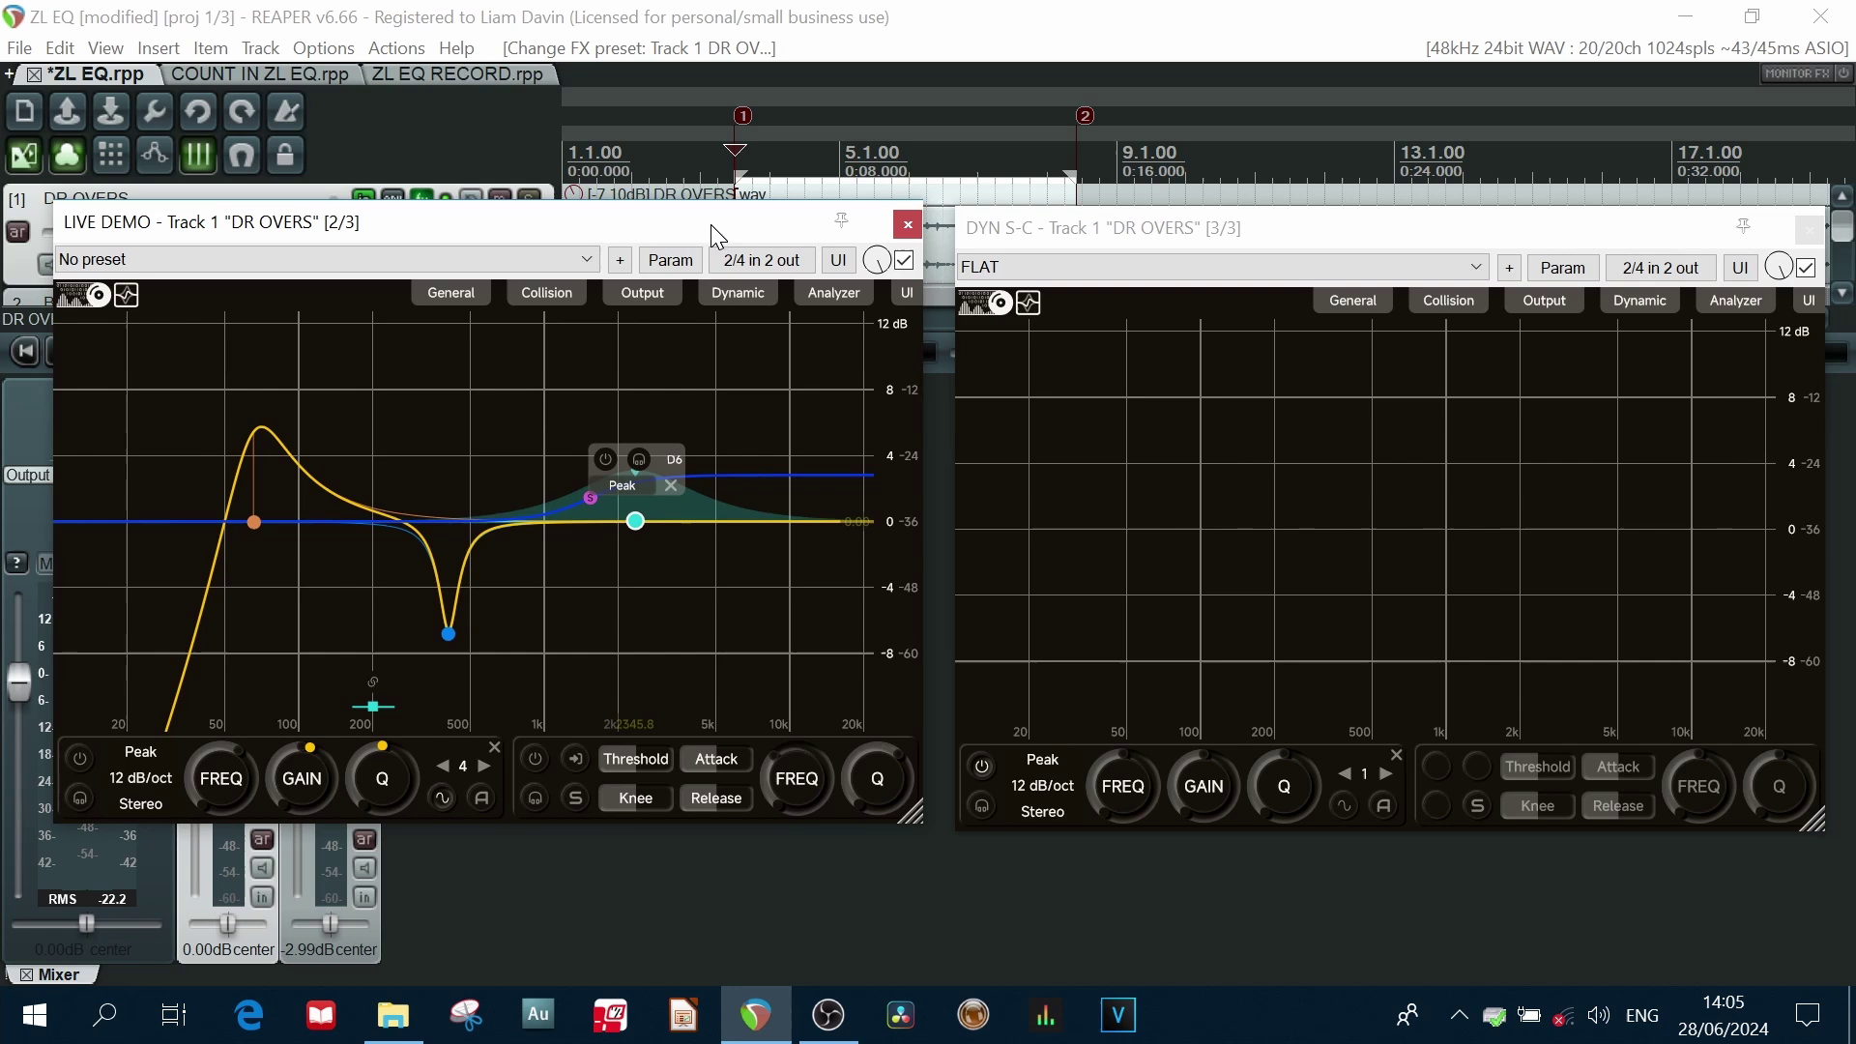